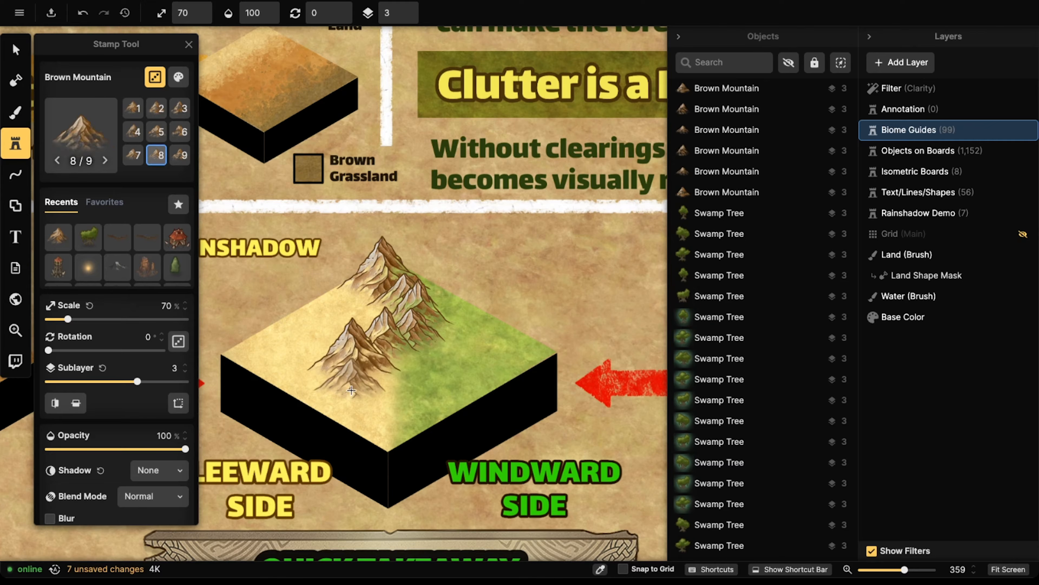
- Extend the mountain ridge to the front corner of the rainshadow board with more Brown Mountain stamps
key("4")
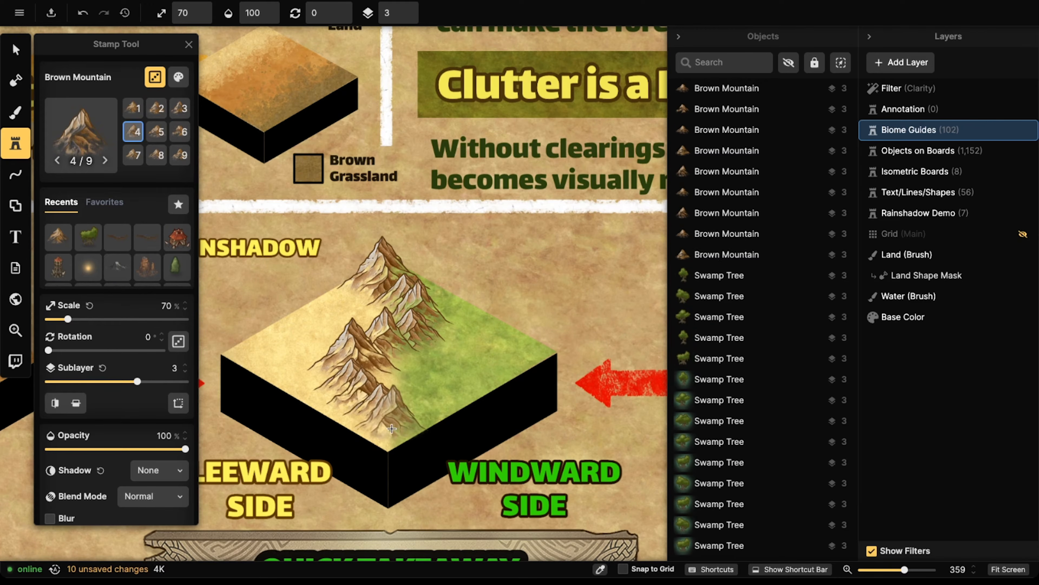
left_click(389, 427)
scroll(288, 312, "down", 2)
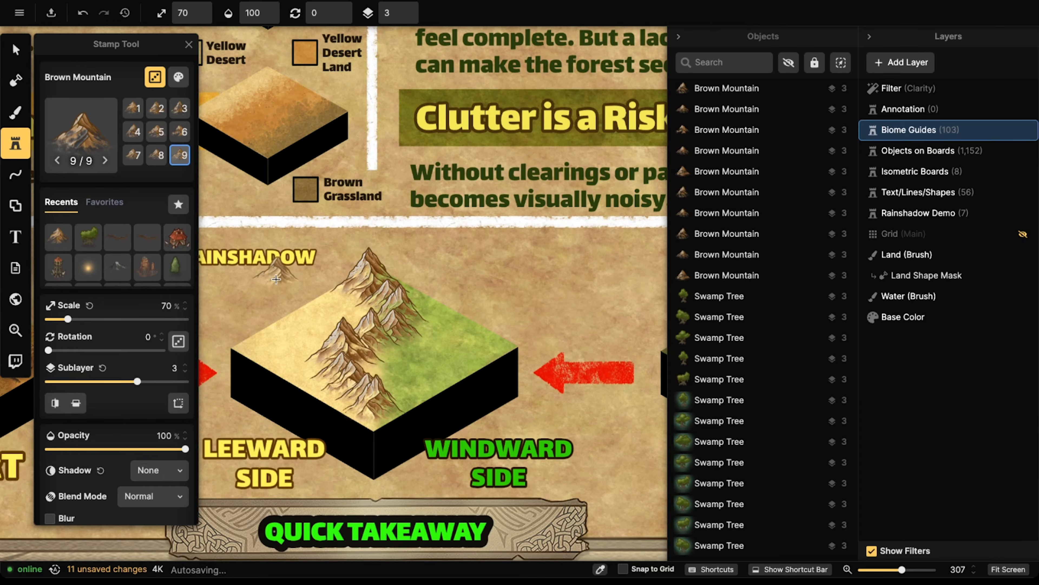
- Paint Vibrant Green Grass with a size 24 brush along the windward foot of the mountain ridge
left_click(16, 114)
left_click(164, 428)
left_click_drag(378, 369, 390, 363)
mouse_move(403, 401)
left_mouse_down()
mouse_move(452, 351)
mouse_move(410, 308)
left_mouse_up()
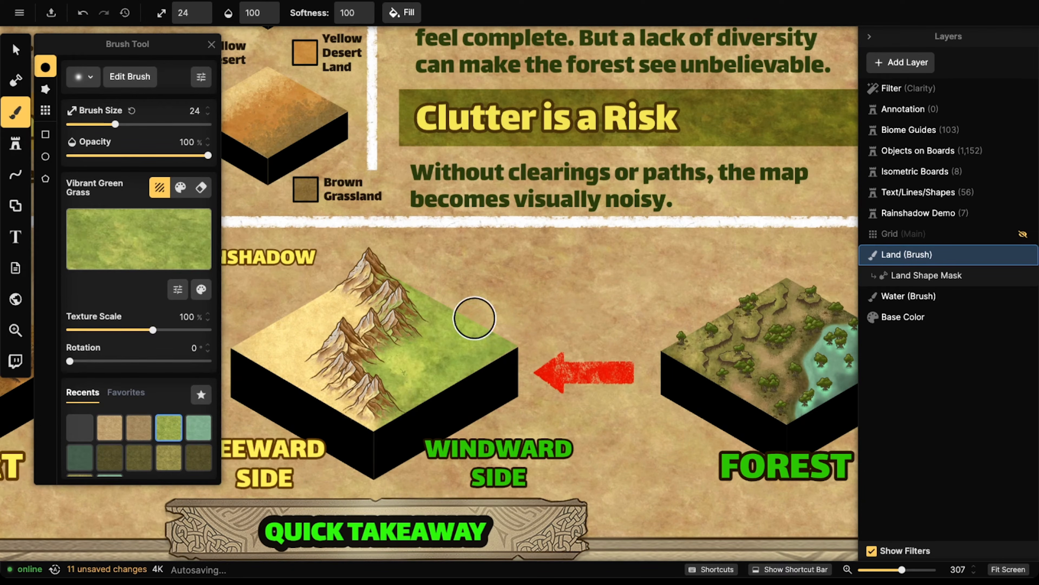
scroll(383, 332, "left", 3)
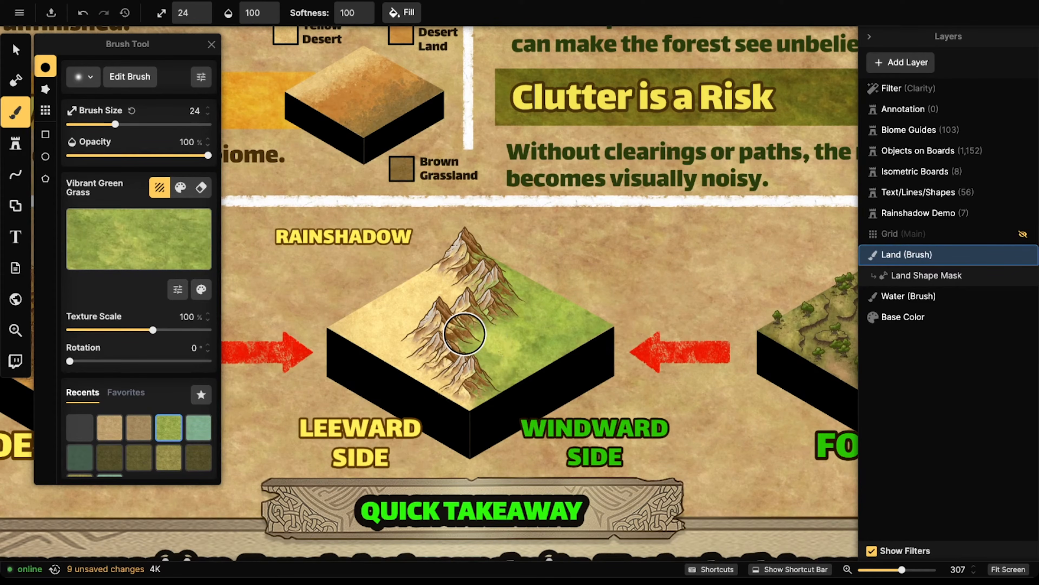
mouse_move(467, 334)
left_mouse_down()
mouse_move(489, 347)
mouse_move(498, 387)
left_mouse_up()
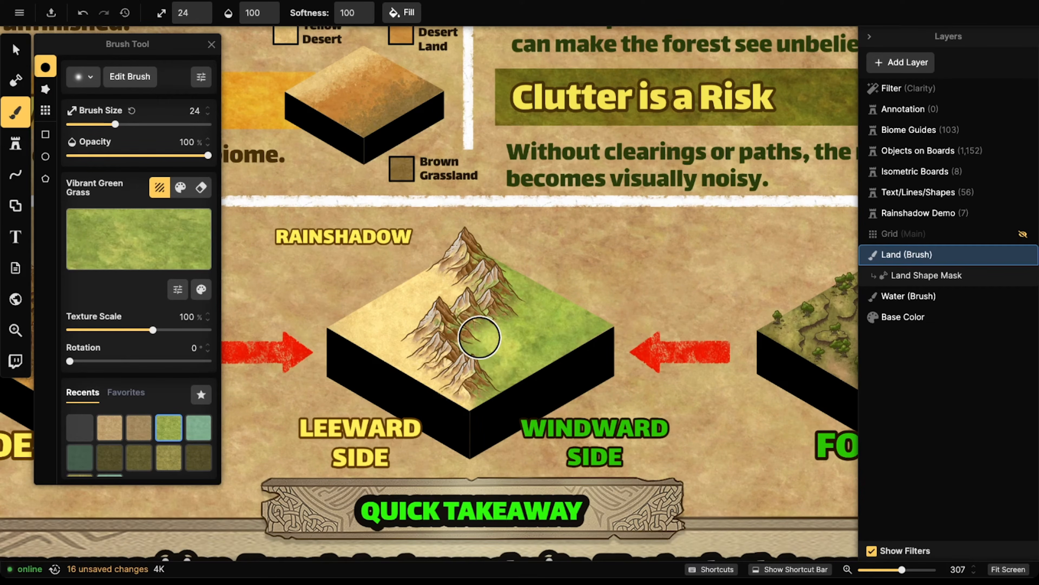
mouse_move(520, 306)
left_mouse_down()
mouse_move(525, 274)
mouse_move(513, 256)
left_mouse_up()
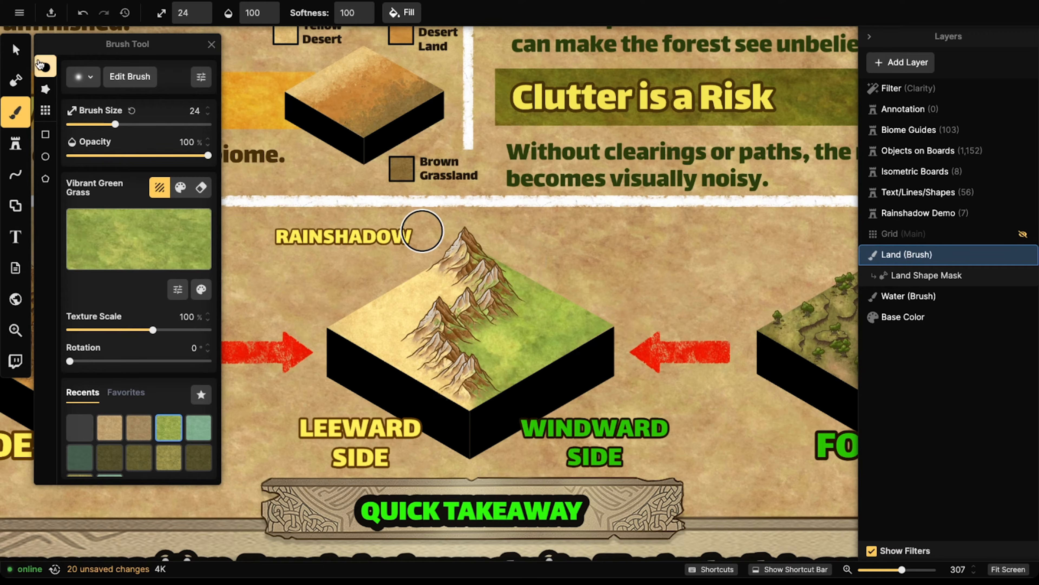
- Select the whole mountain ridge and shift it slightly toward the windward side, then adjust the frontmost mountain
left_click(17, 52)
scroll(447, 253, "up", 1)
left_click_drag(429, 250, 468, 382)
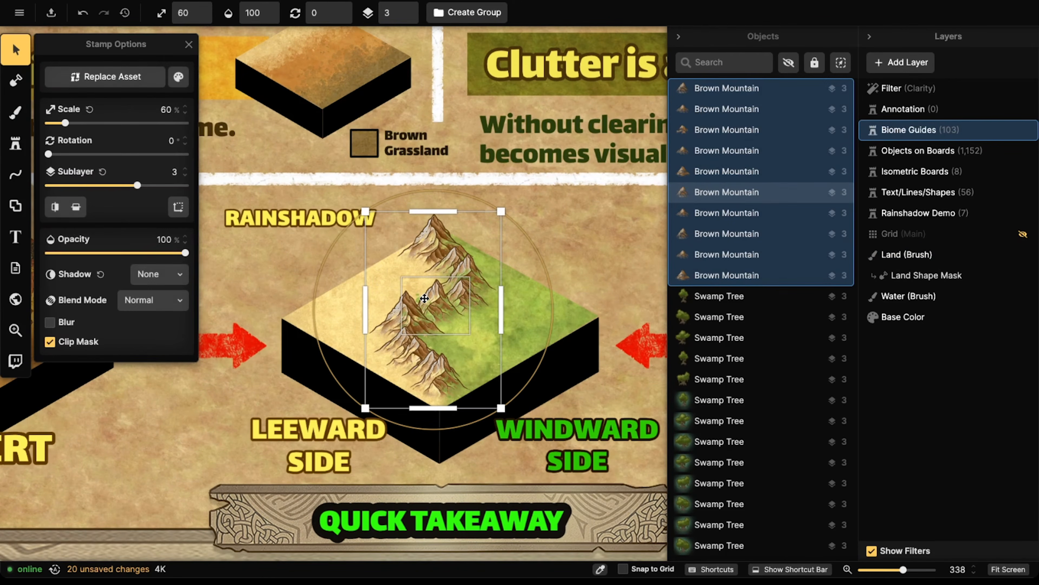
left_click_drag(429, 296, 431, 295)
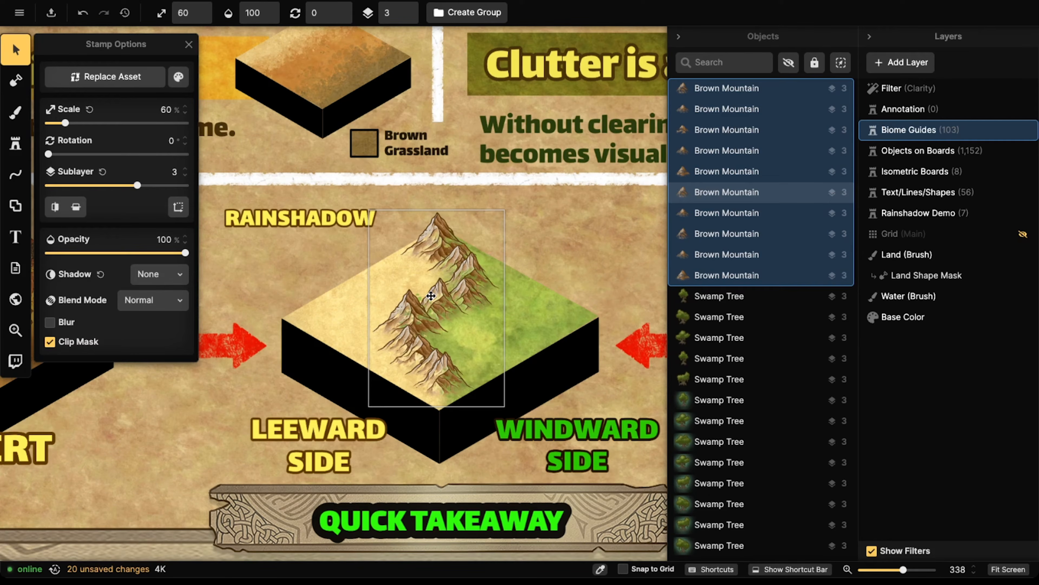
left_click(448, 382)
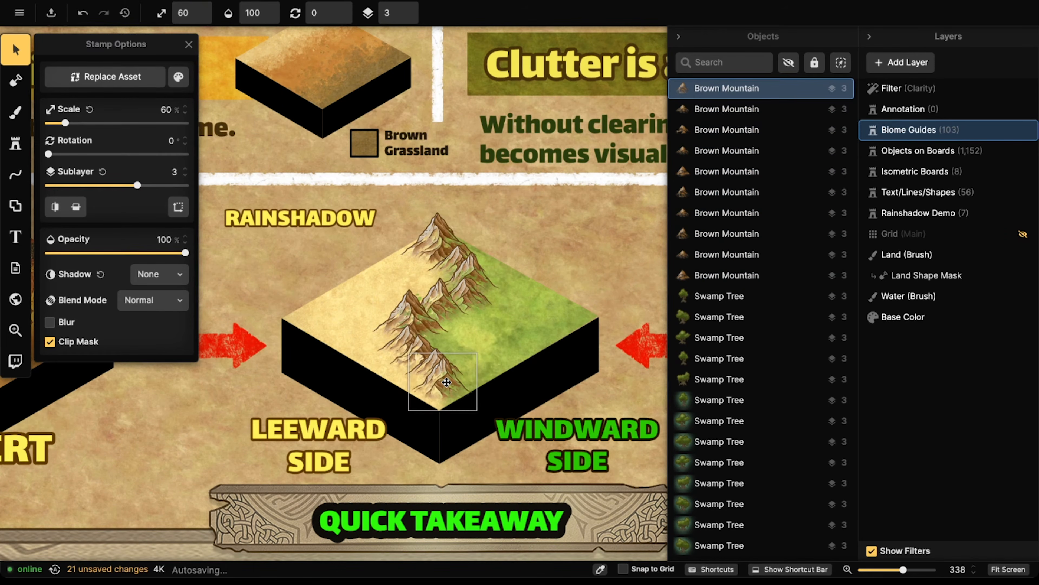
key("Escape")
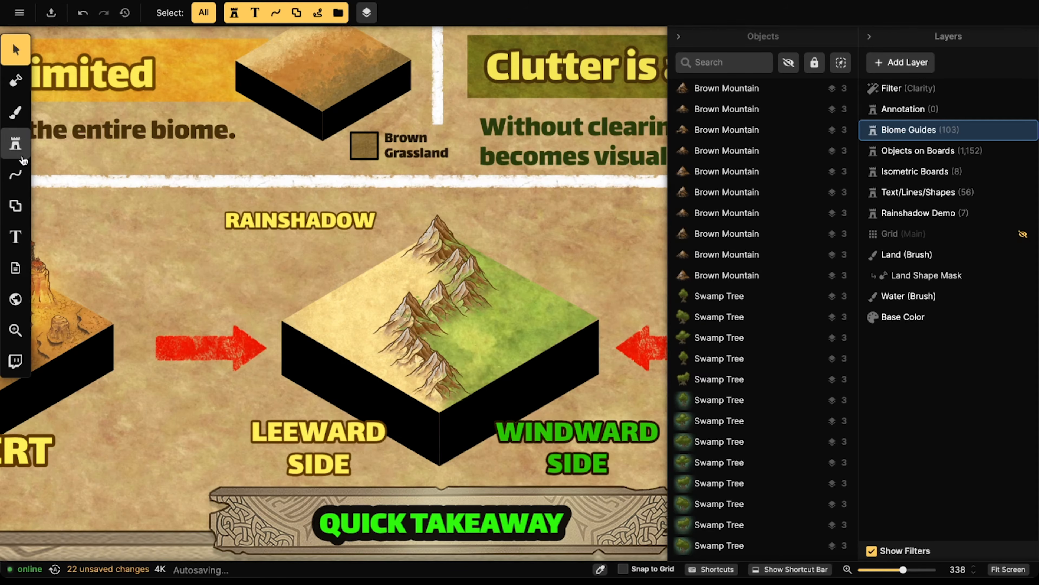
- Reuse the desert board's Brown Mesa stamp and place one at 30% scale on the leeward side beside the rearmost mountain
scroll(123, 266, "left", 5)
left_click(235, 292)
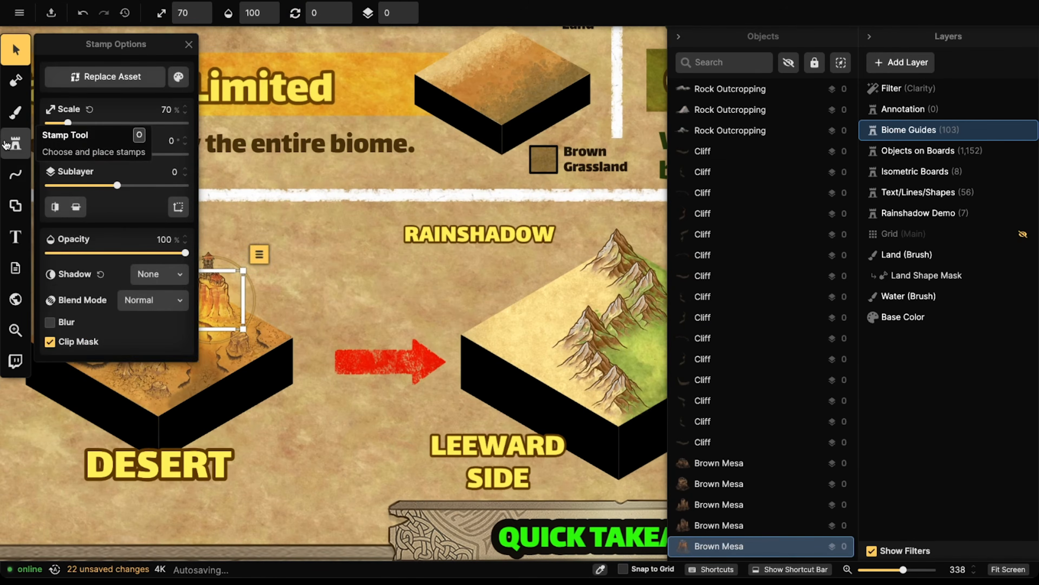
left_click(6, 143)
scroll(511, 266, "up", 5)
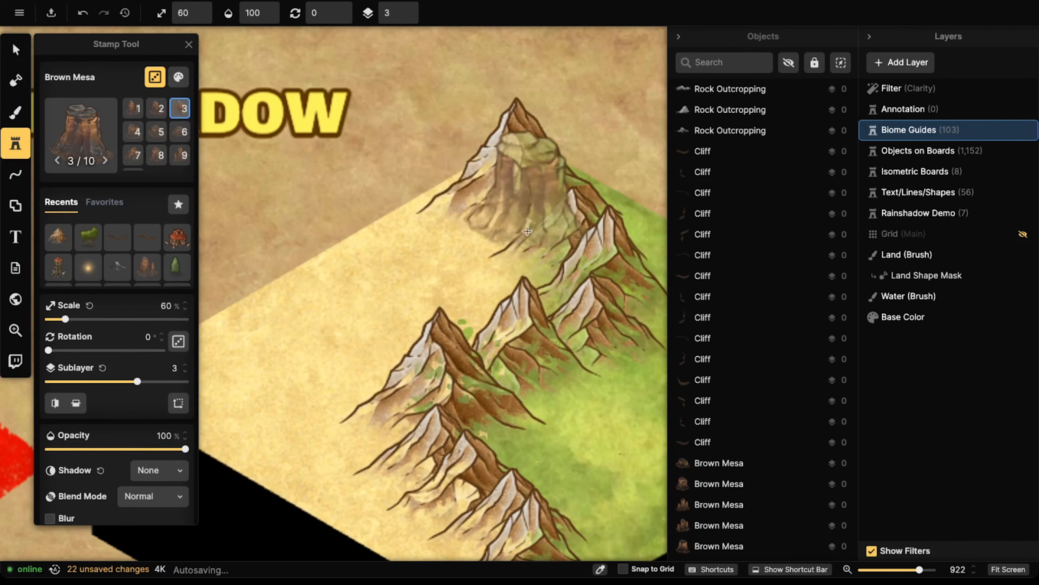
scroll(458, 223, "down", 1)
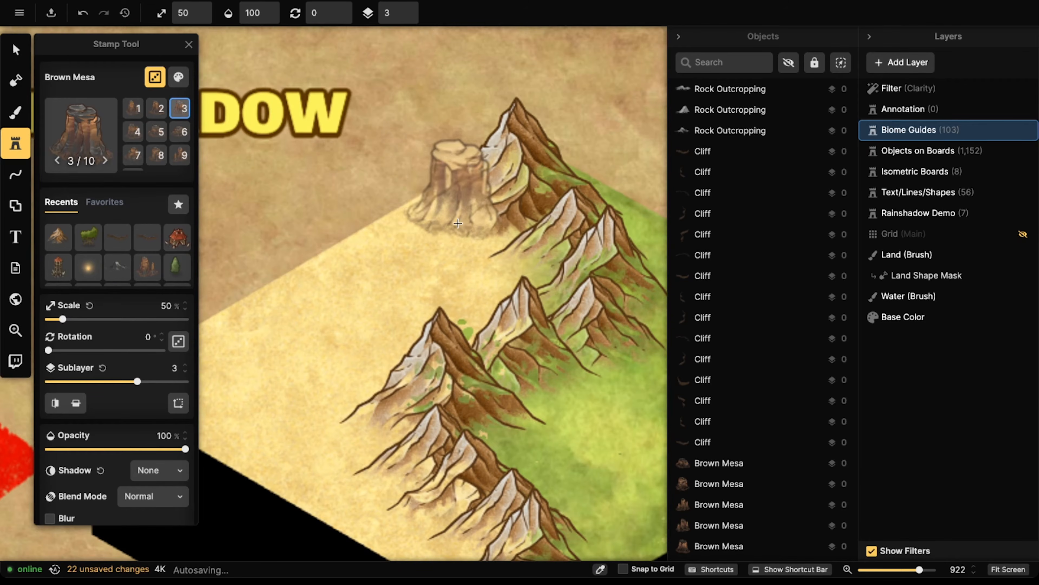
scroll(409, 229, "down", 2)
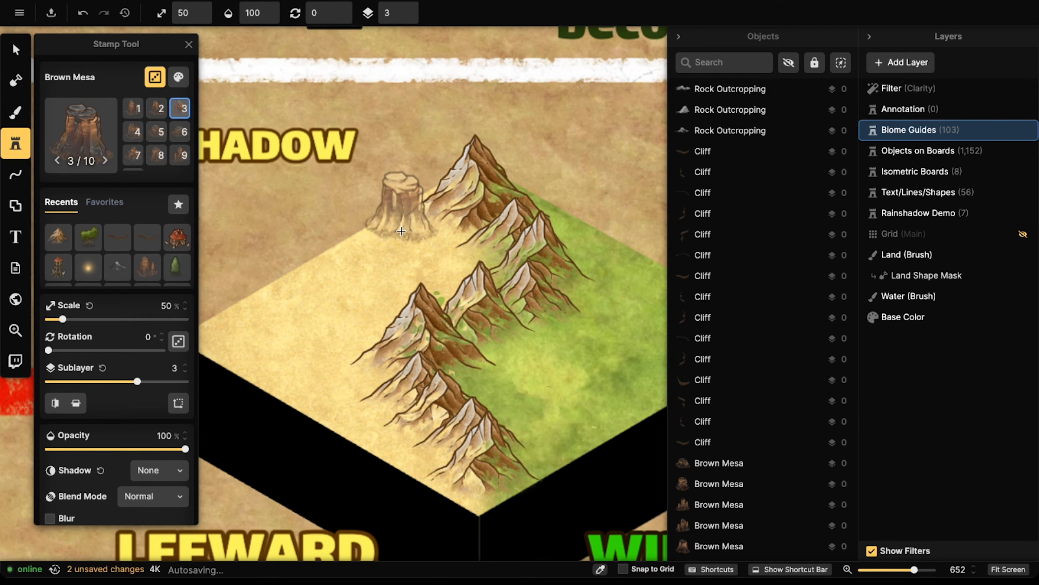
scroll(409, 225, "down", 4)
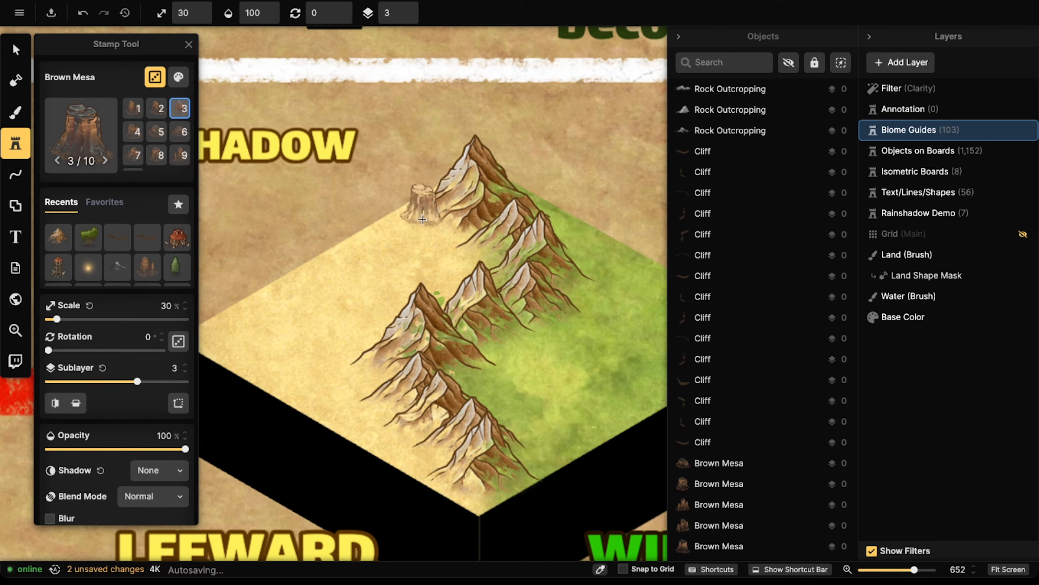
scroll(412, 229, "up", 4)
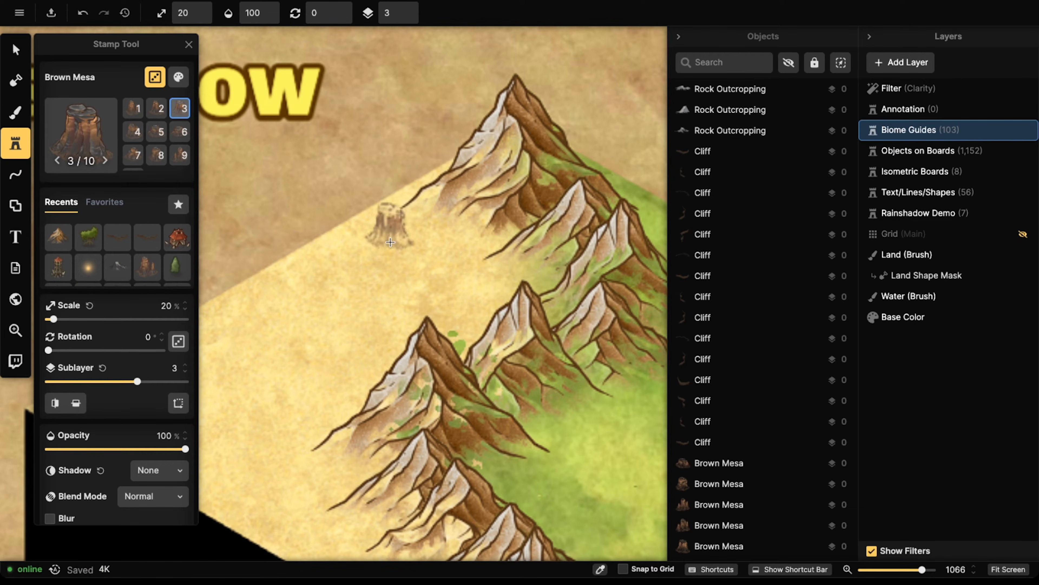
key("]")
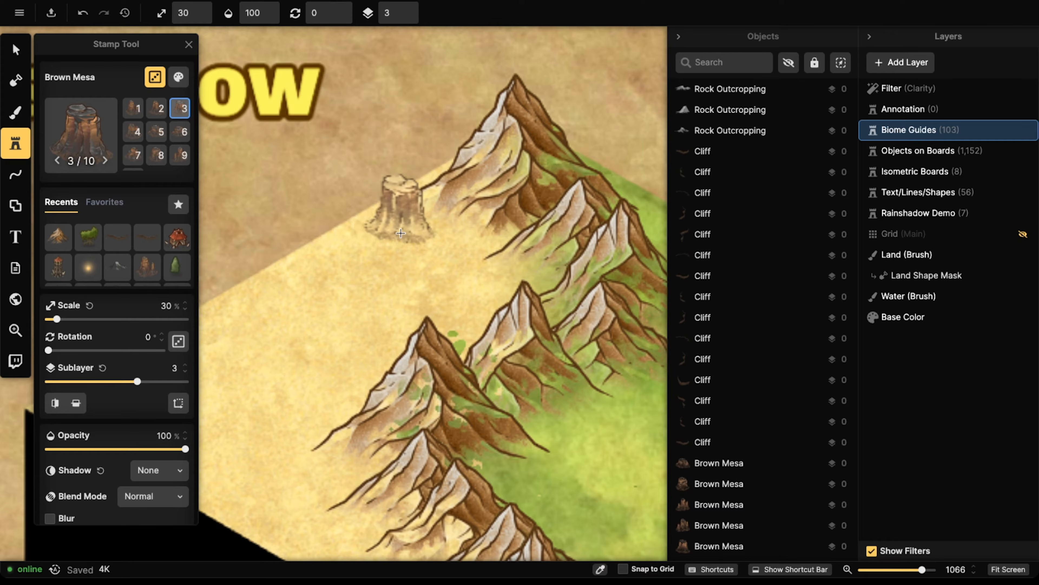
scroll(390, 231, "down", 2)
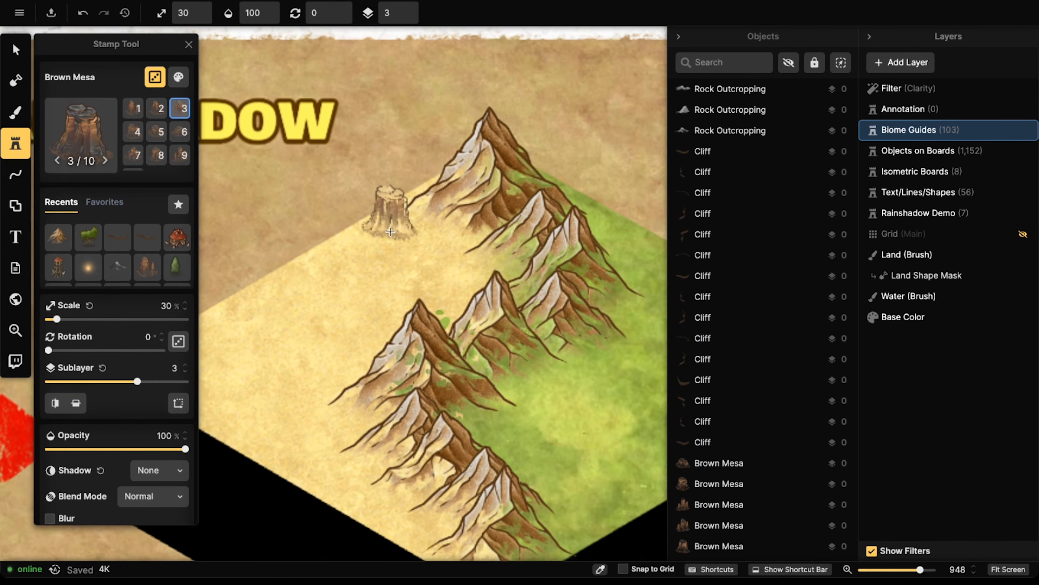
scroll(410, 237, "down", 2)
scroll(409, 237, "left", 2)
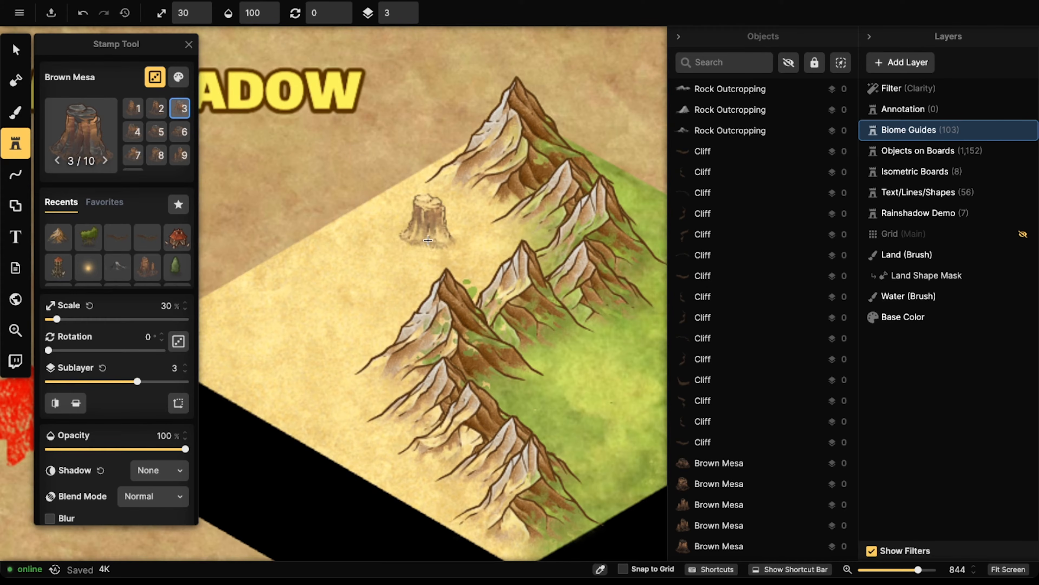
left_click(429, 241)
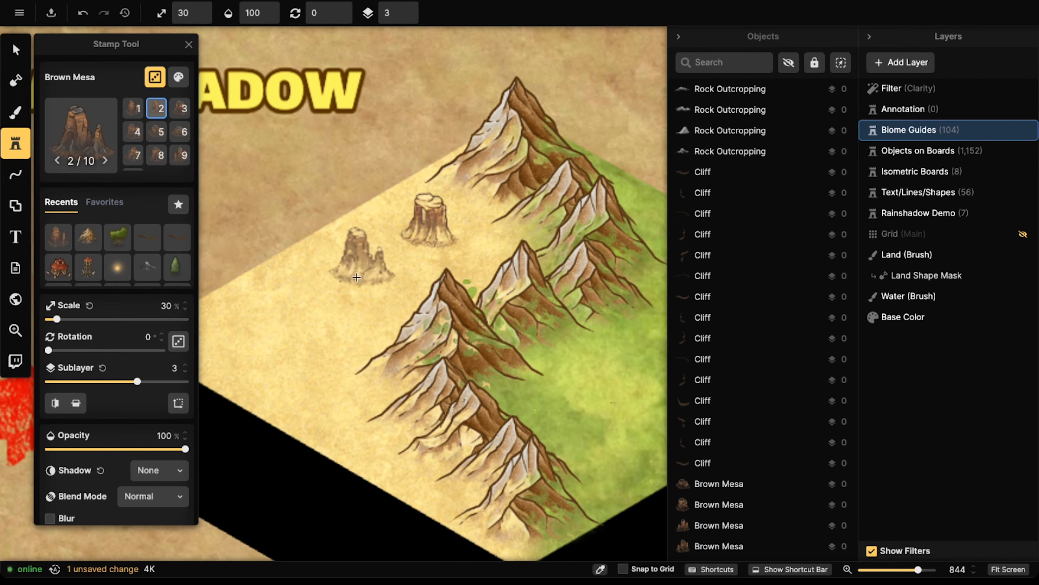
- Place three more Brown Mesa variants at 30% scale near the outer corner, the middle and the front edge of the leeward side
scroll(369, 229, "down", 5)
scroll(368, 229, "left", 5)
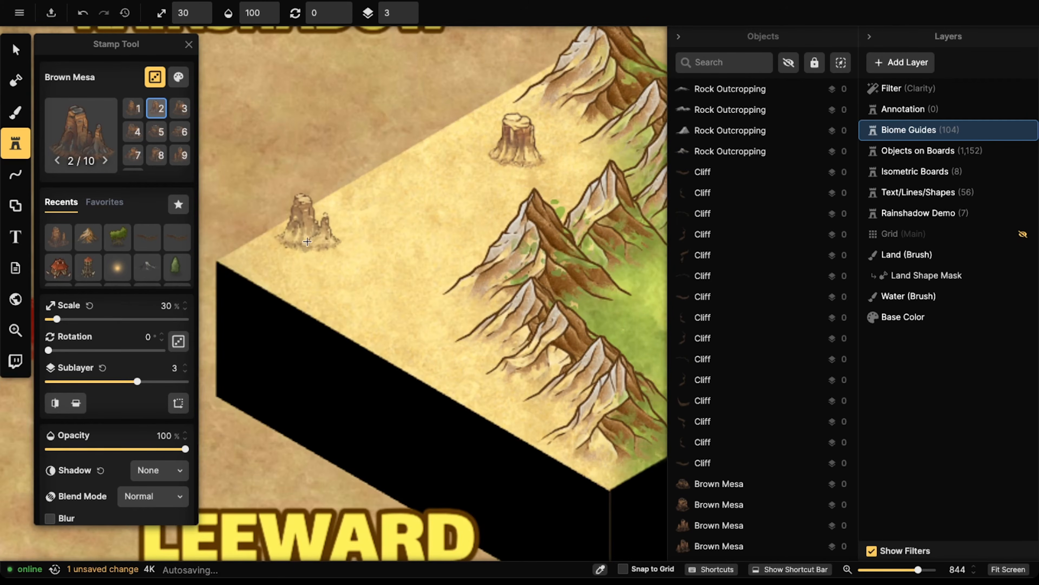
left_click(309, 236)
left_click(371, 273)
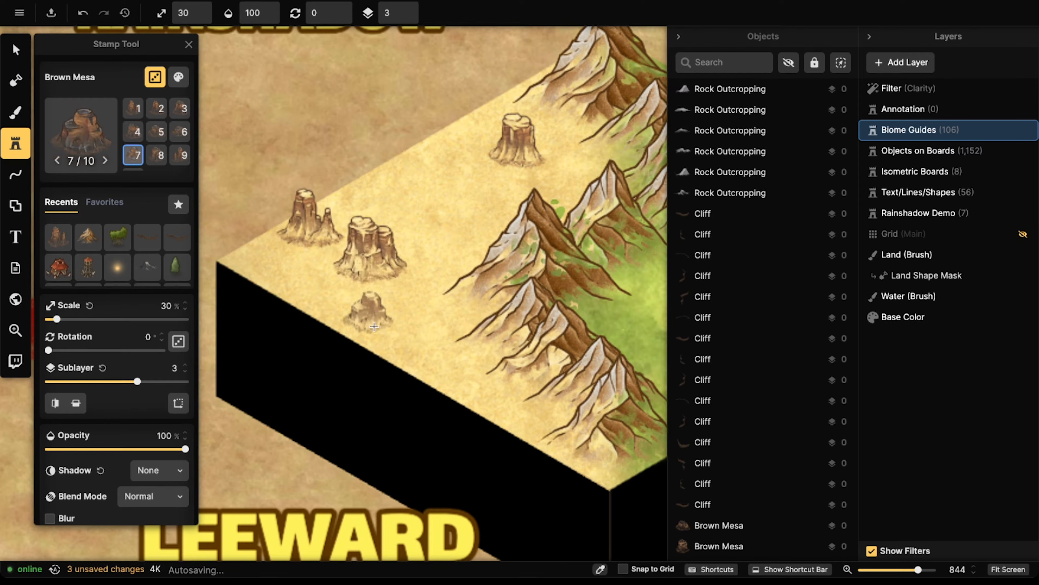
left_click(440, 370)
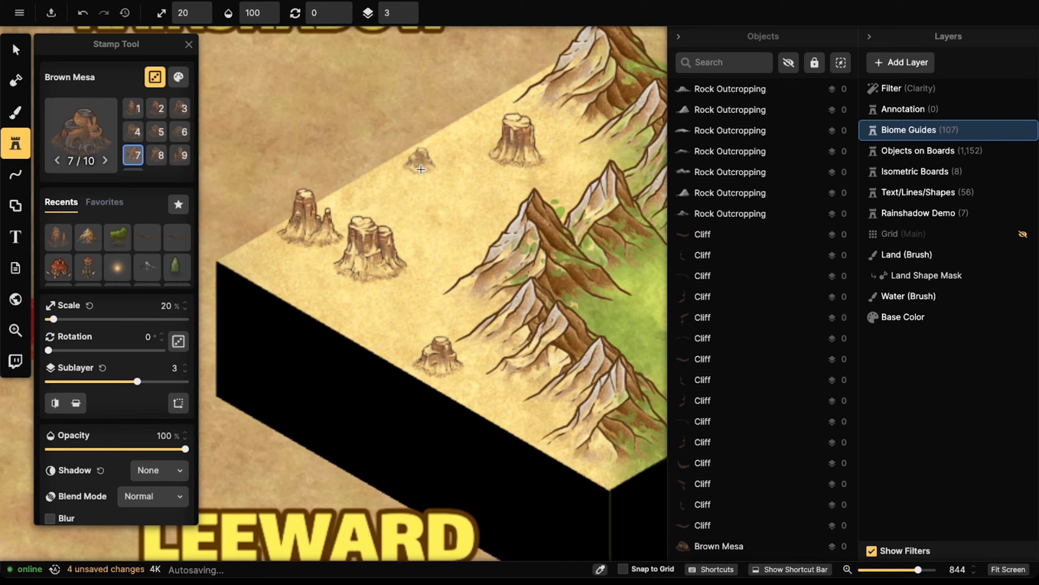
- Add smaller Brown Mesas to the leeward side: one at 20% scale on the back edge, and two at 10% near the outer corner and front edge
key("6")
left_click(419, 162)
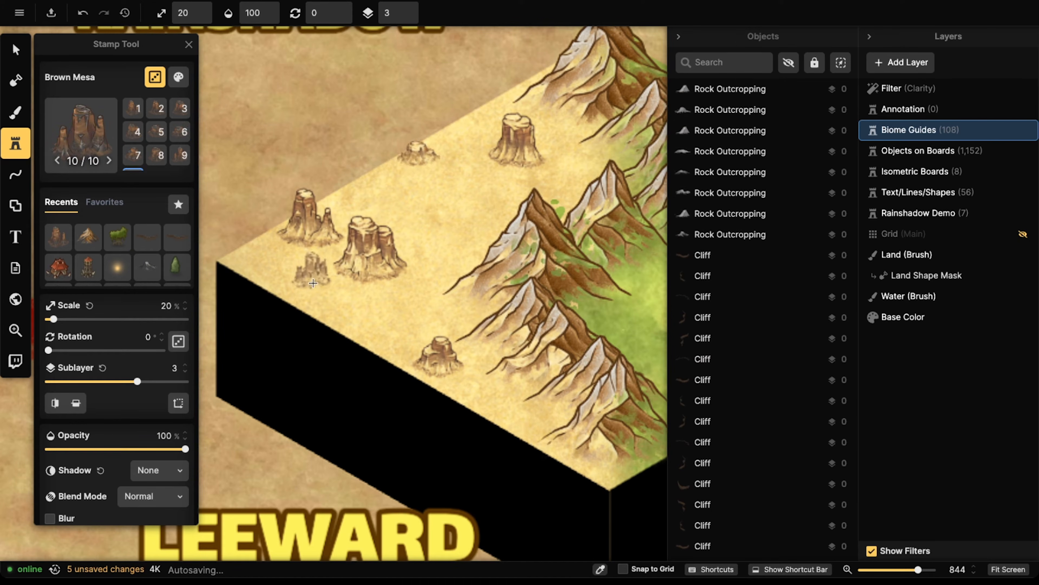
left_click_drag(450, 236, 487, 226)
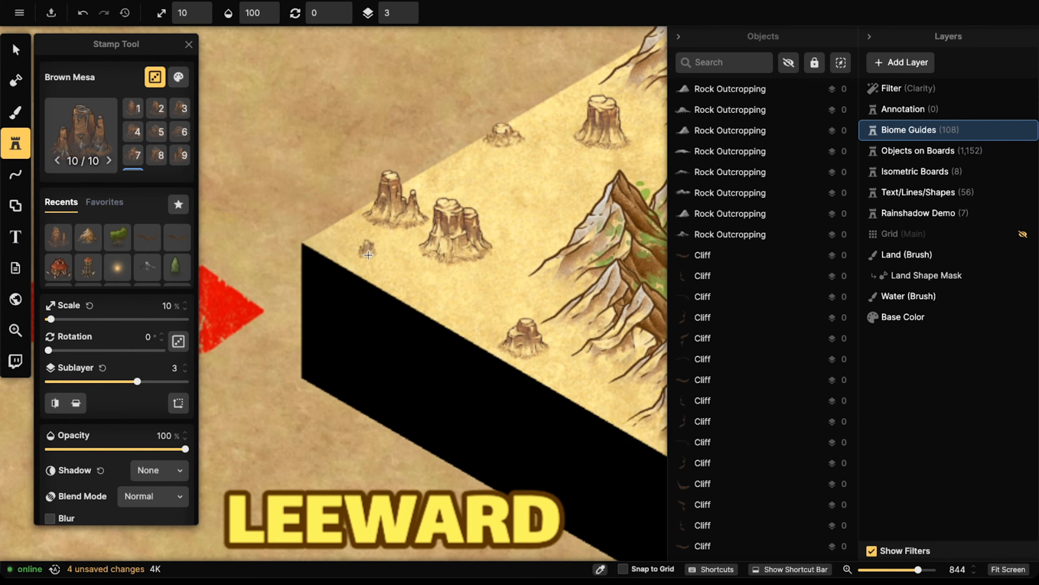
left_click(369, 255)
scroll(460, 259, "down", 5)
scroll(460, 259, "right", 5)
left_click(493, 296)
scroll(462, 265, "up", 5)
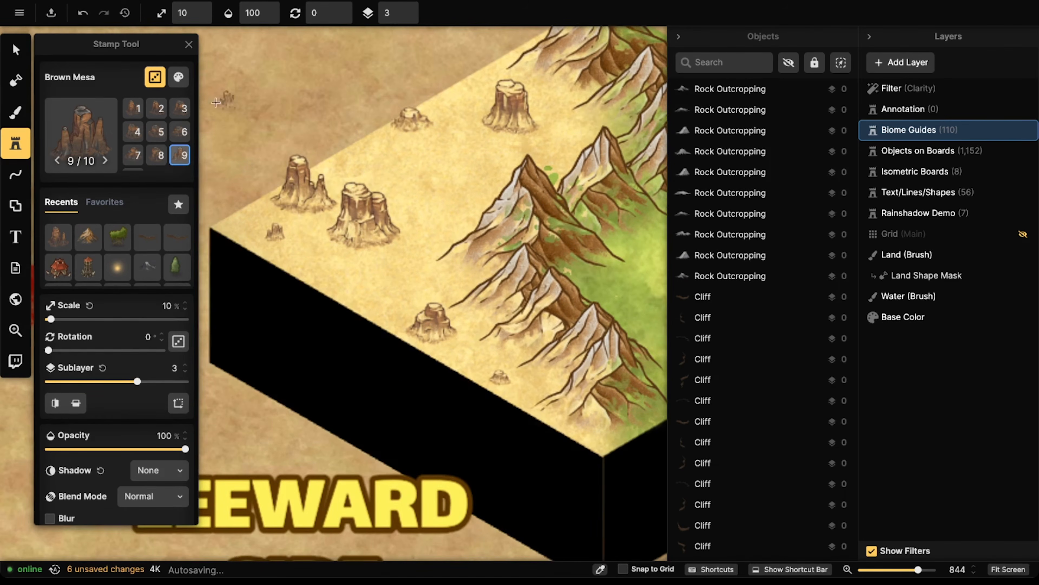
- Adjust the positions of the tiny mesa by the front edge and the 20% mesa on the back edge
left_click(24, 52)
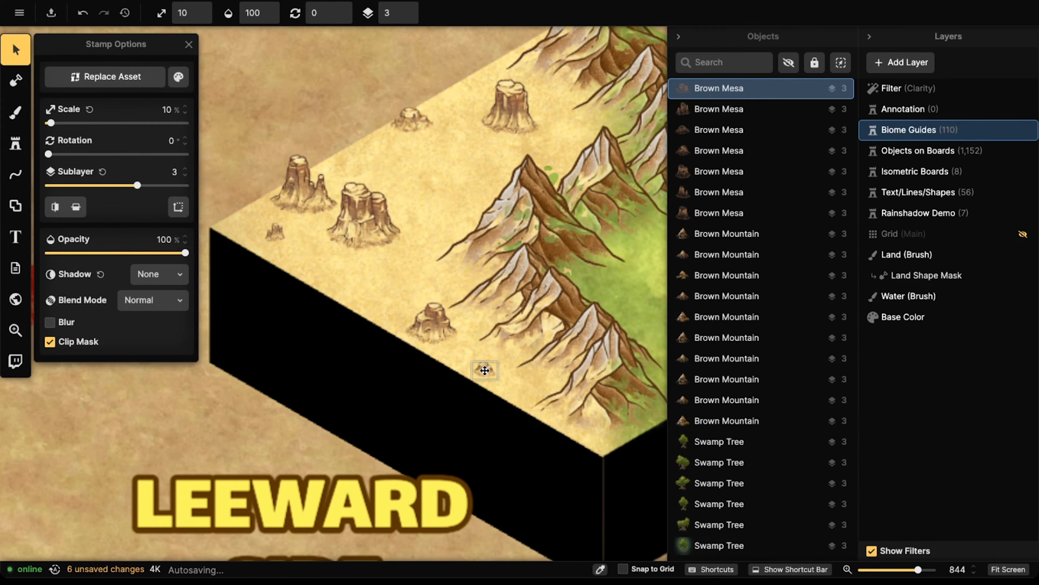
scroll(401, 266, "up", 4)
scroll(401, 266, "right", 3)
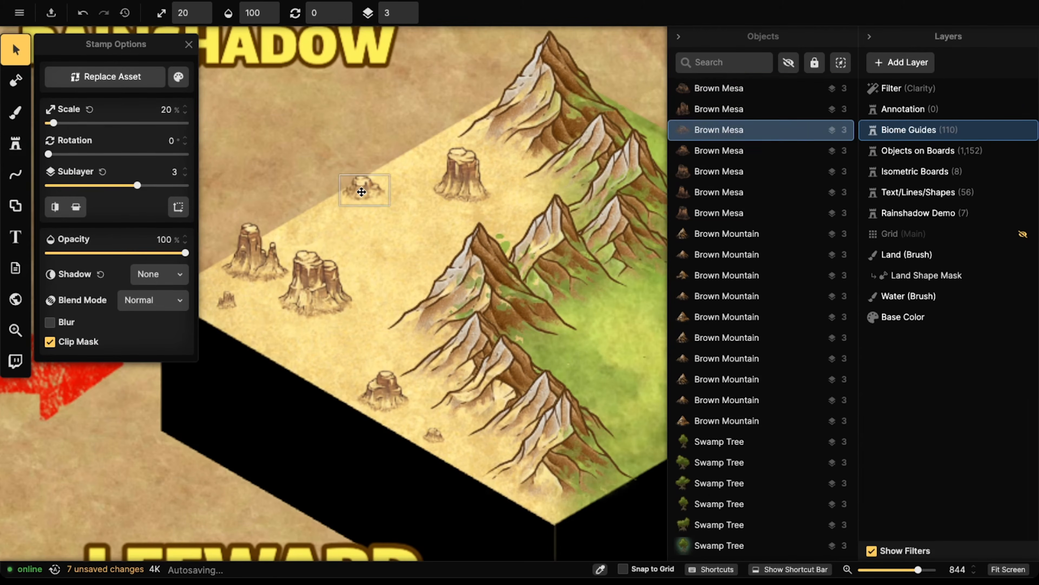
key("Escape")
- Spread out the leeward mesas, moving the large multi-tower one toward the mountains and the tiny corner one farther inward
scroll(290, 272, "down", 2)
left_click_drag(323, 263, 343, 246)
left_click_drag(278, 245, 283, 247)
left_click_drag(363, 262, 368, 248)
left_click_drag(250, 281, 279, 287)
left_click_drag(373, 344, 337, 376)
left_click(334, 280)
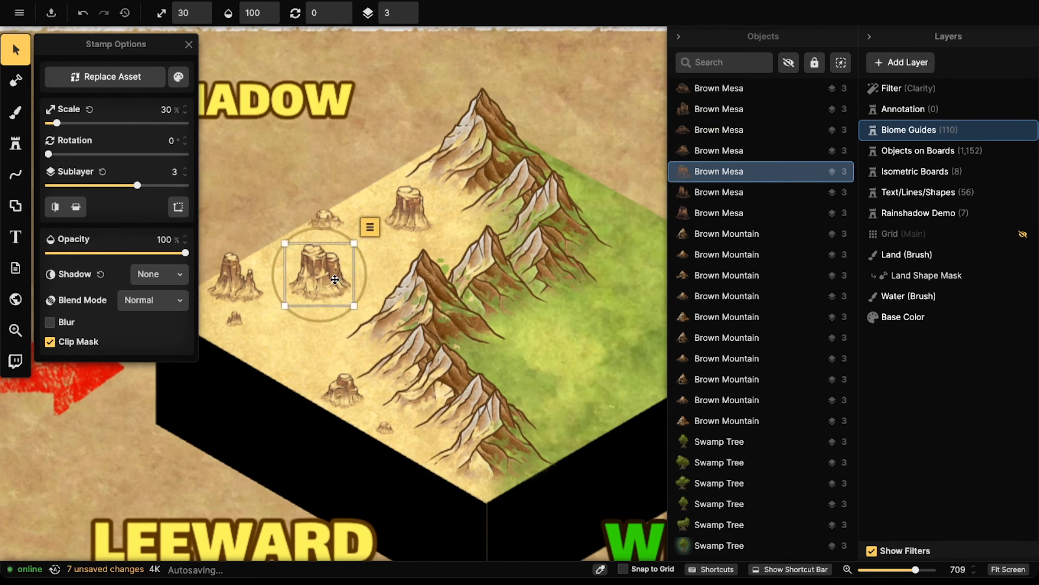
left_click(327, 226)
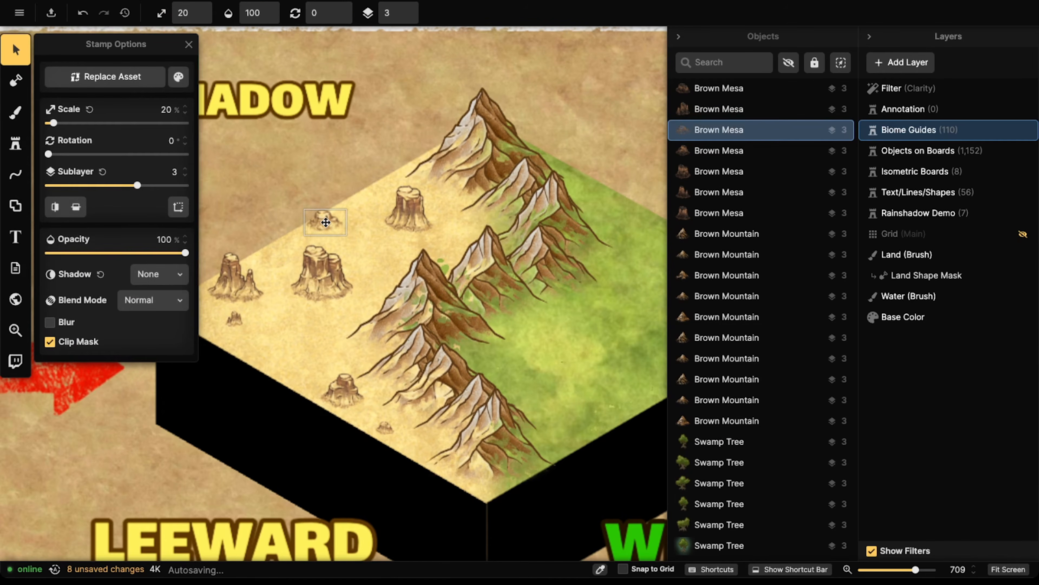
left_click(426, 193)
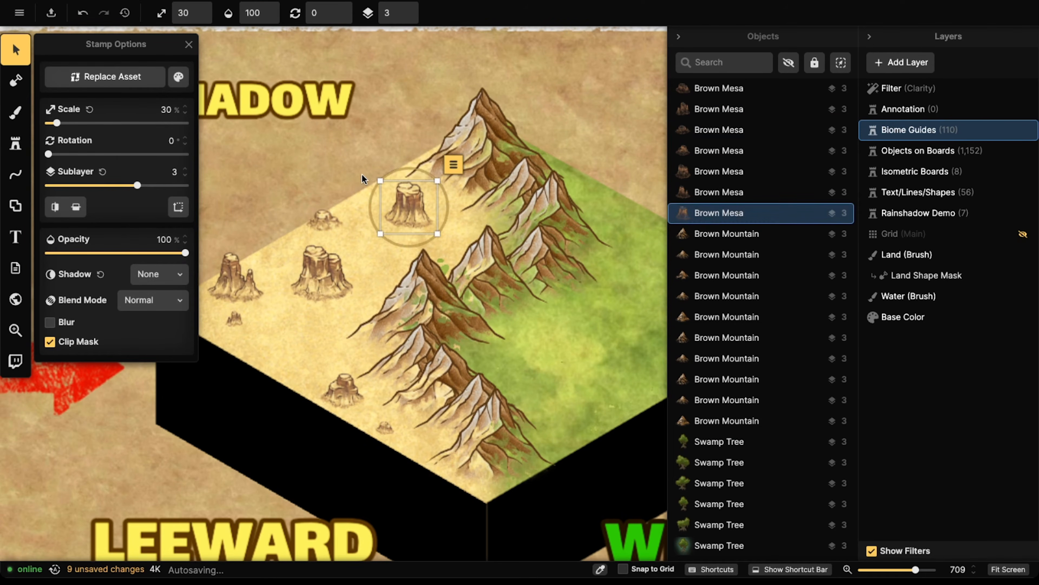
- Move the multi-tower mesa toward the outer corner, the front-edge mesa up toward the ridge, and the tiny front mesa beside the rearmost mesa
left_click_drag(328, 267, 314, 267)
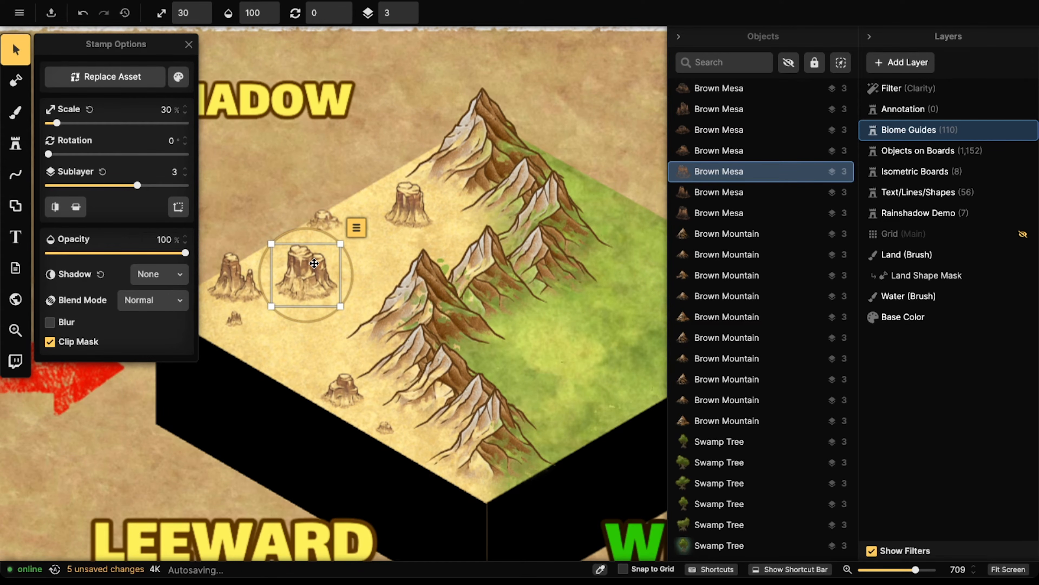
left_click_drag(342, 387, 336, 358)
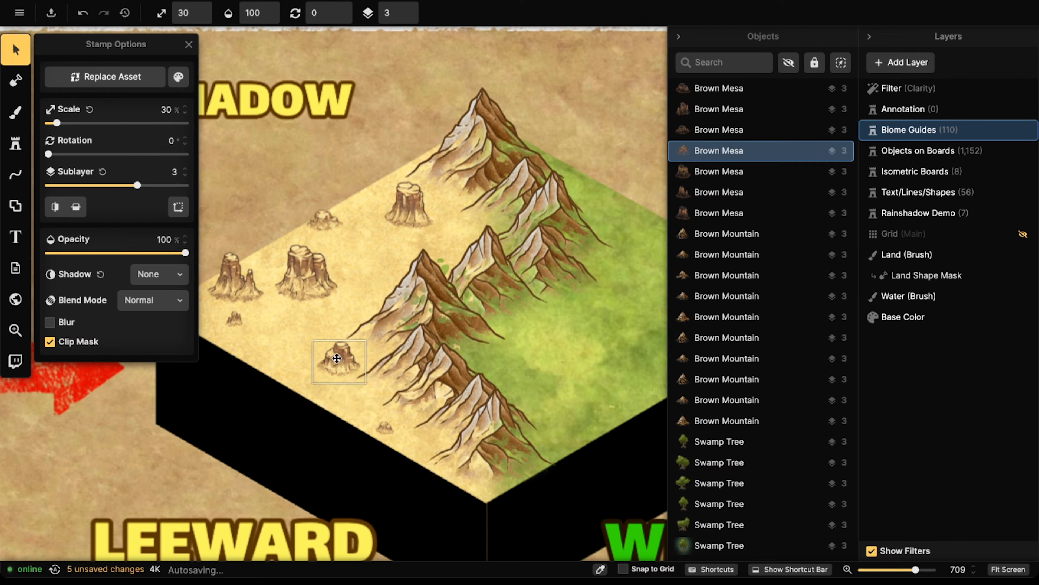
left_click_drag(384, 428, 347, 392)
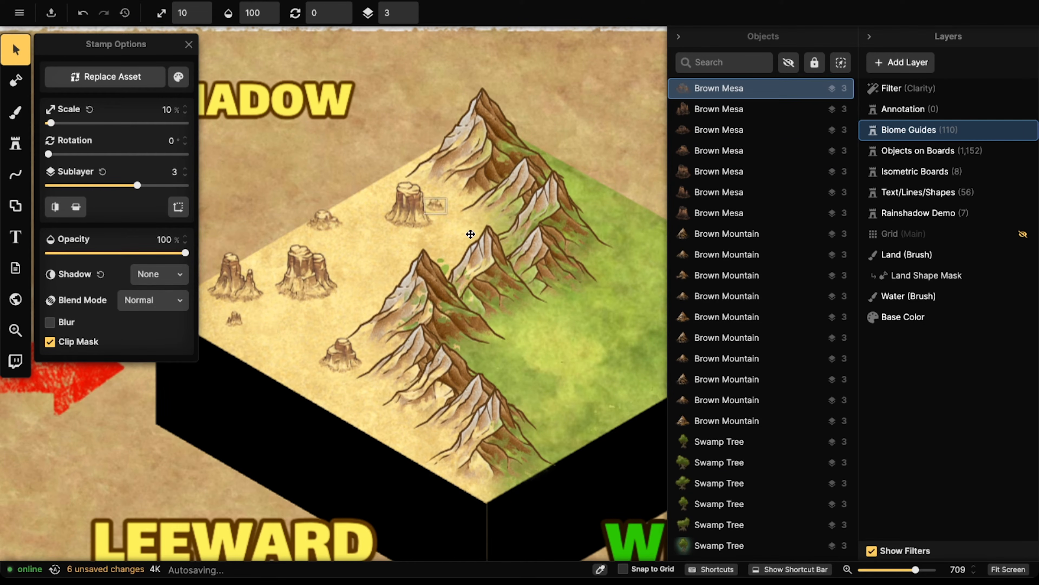
left_click(325, 222)
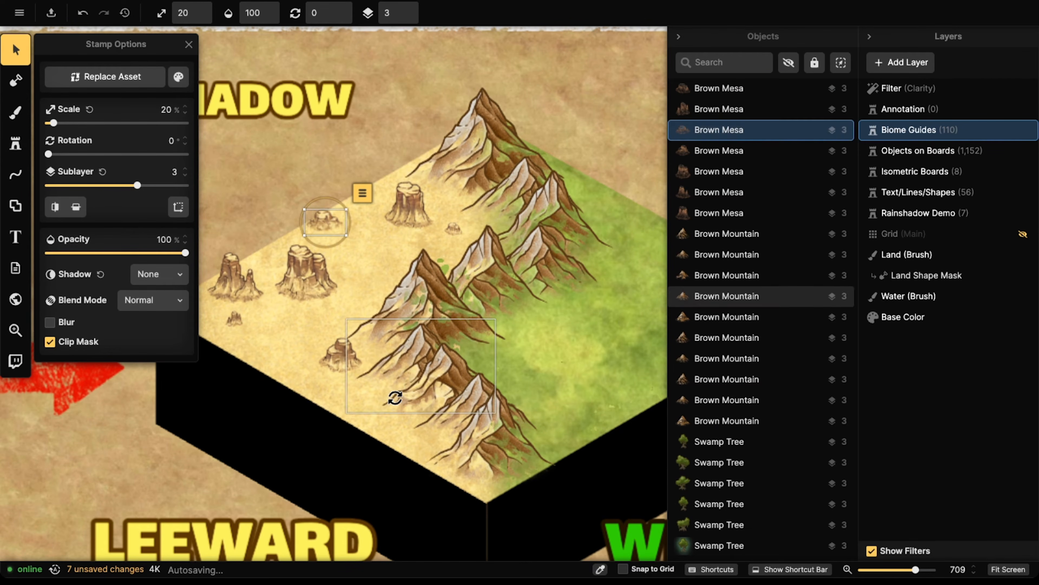
- Add a copy of the 20% Brown Mesa near the leeward front edge and shift the neighbouring mesa away from the ridge
key("ctrl+v")
left_click_drag(413, 379, 351, 407)
left_click_drag(333, 354, 303, 357)
left_click_drag(350, 403, 345, 393)
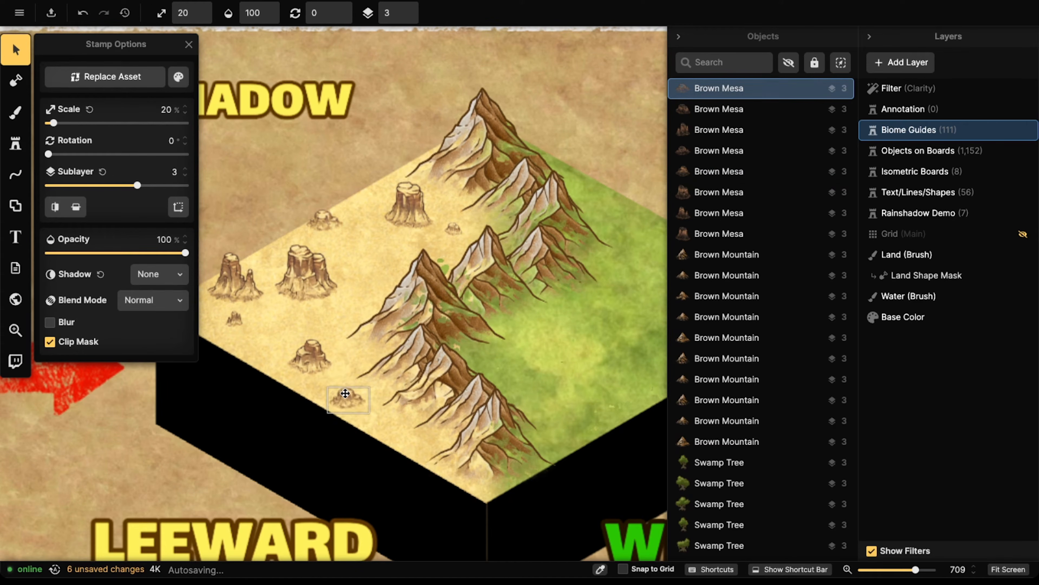
left_click(292, 201)
scroll(291, 199, "down", 4)
left_click(286, 260)
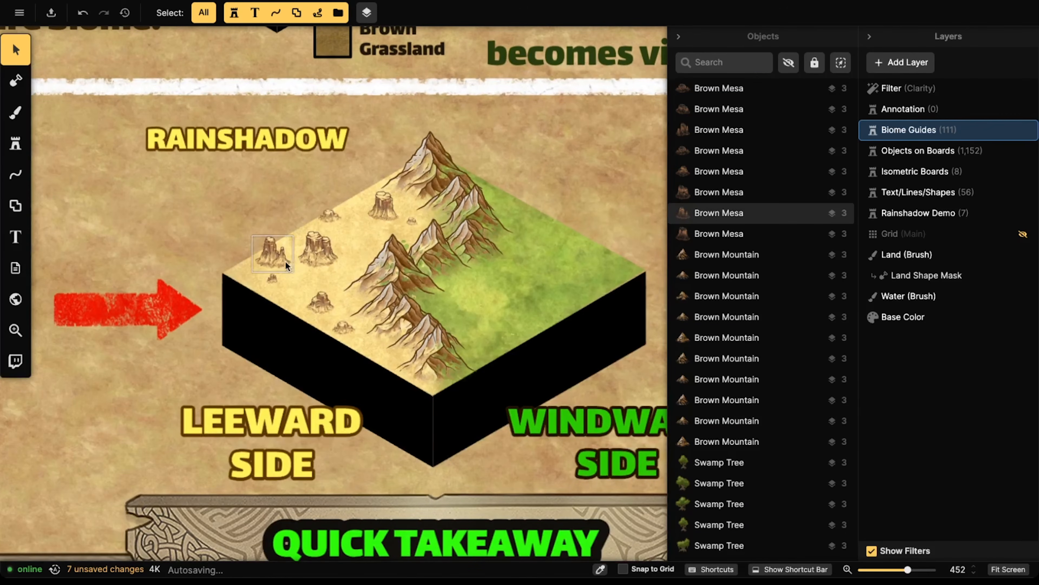
key("Escape")
- Search the Fantasy World textures for "LAND" and choose the Yellow Desert texture for the brush on the Land layer
left_click(15, 112)
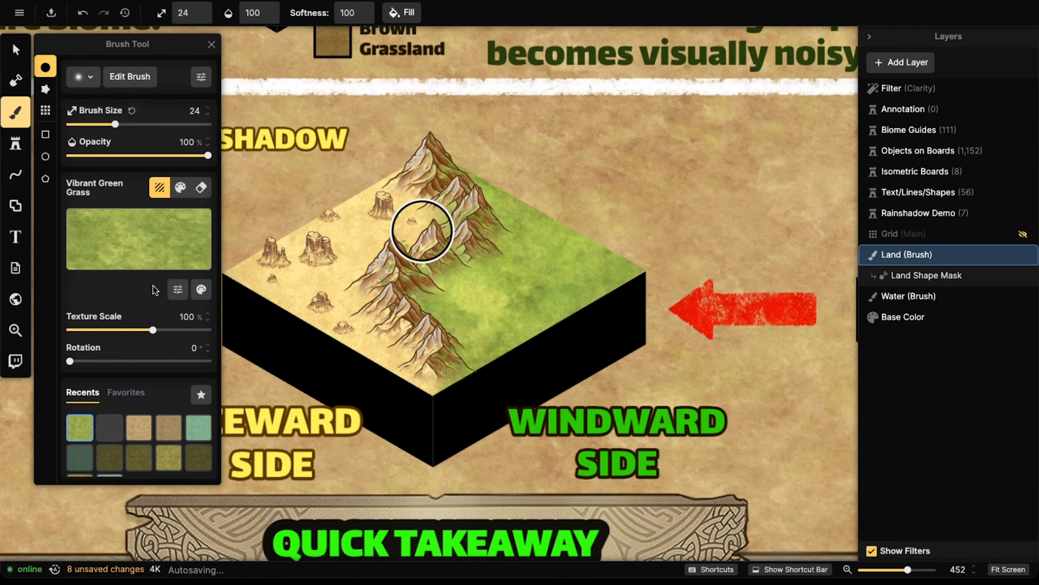
left_click(139, 239)
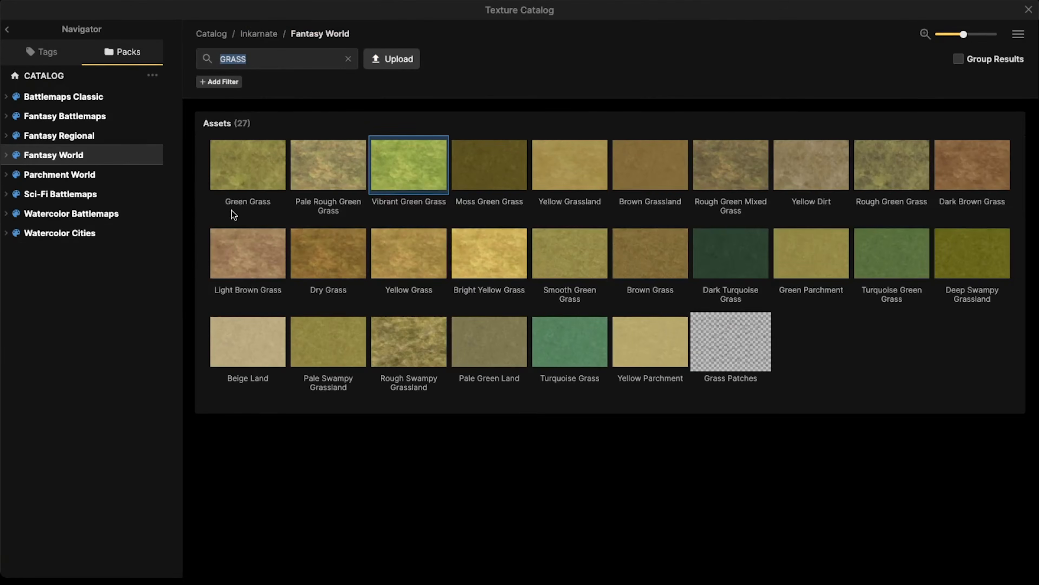
left_click(205, 60)
key("ctrl+a")
key("BackSpace")
type("LAND")
key("Return")
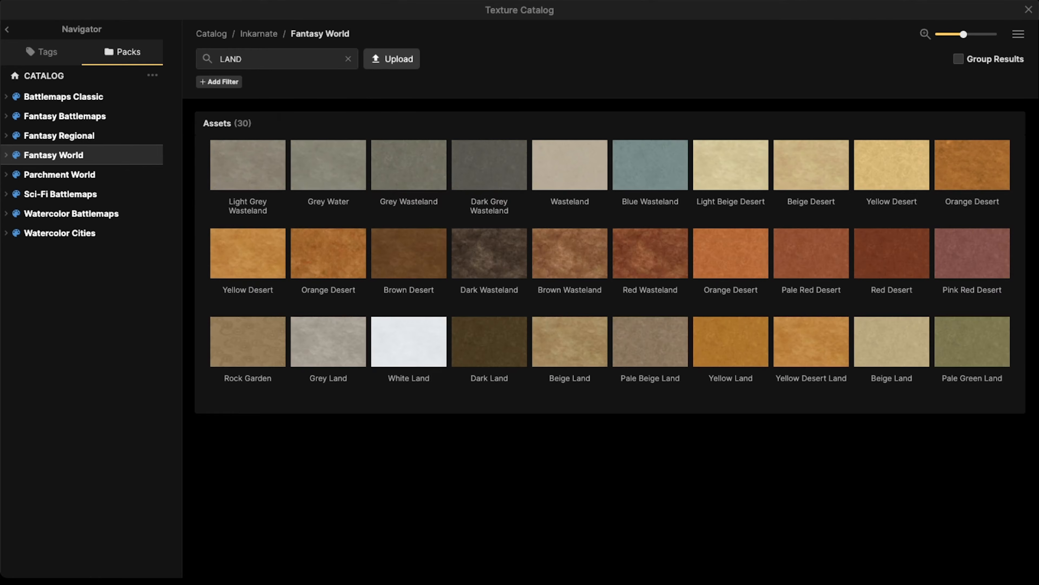
mouse_move(712, 348)
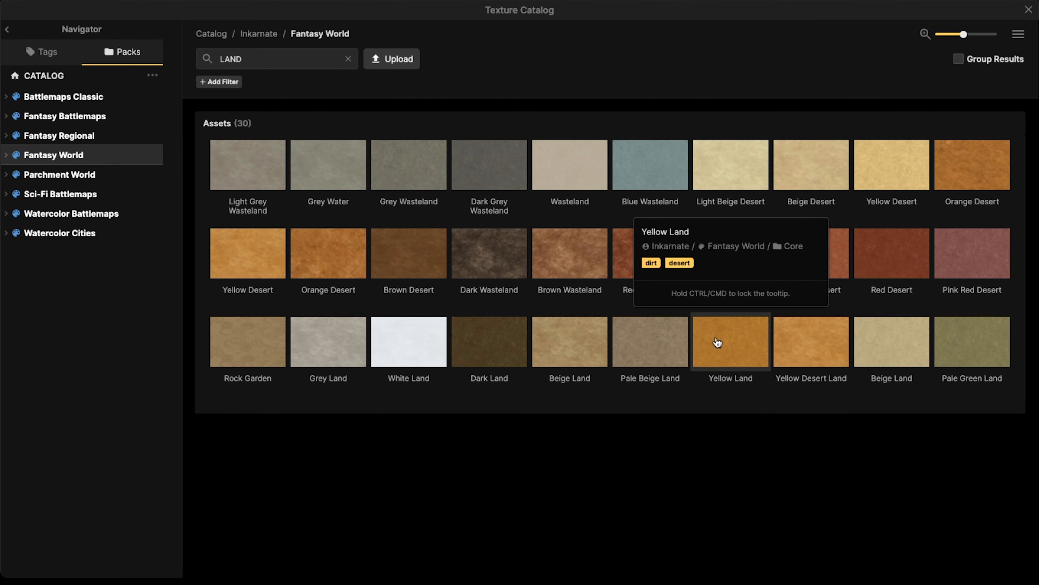
left_click(274, 257)
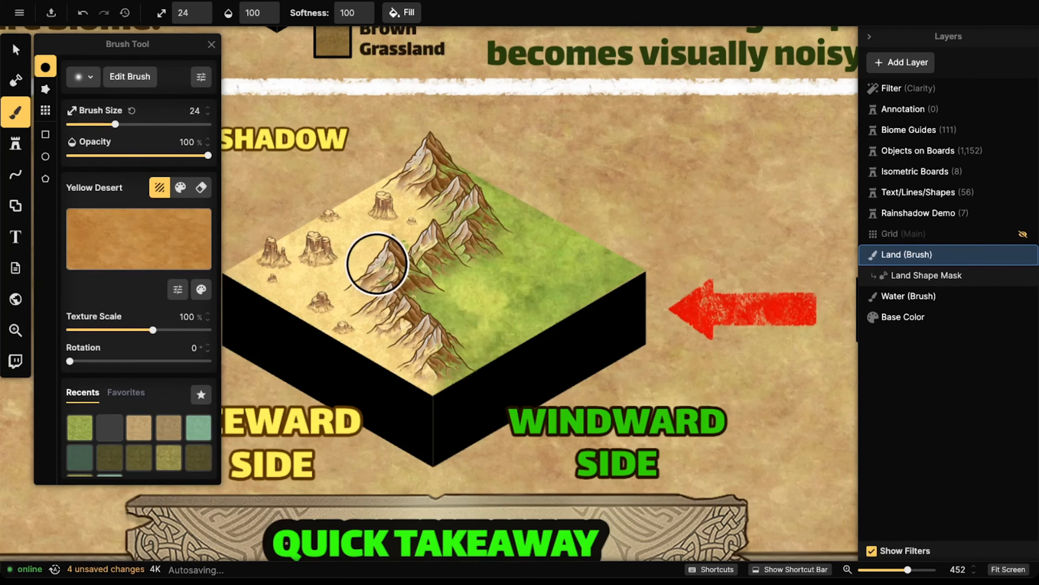
- Paint the leeward ground with Yellow Desert using the Default brush, and repaint the ridge's windward side with Vibrant Green Grass
scroll(318, 235, "left", 2)
left_click_drag(438, 202, 425, 208)
left_click(92, 80)
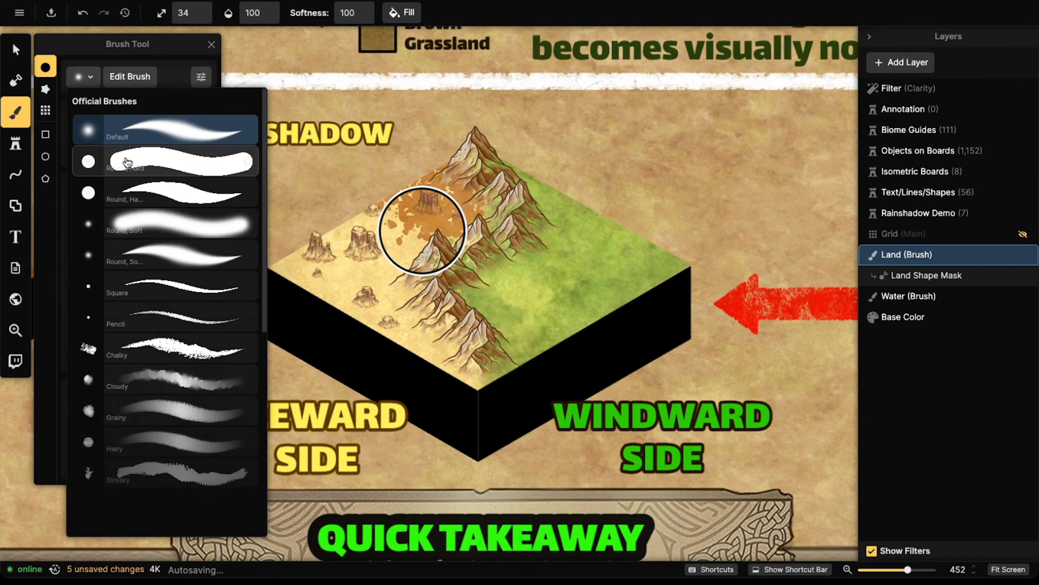
left_click(135, 132)
mouse_move(444, 196)
left_mouse_down()
mouse_move(362, 220)
mouse_move(362, 233)
mouse_move(289, 273)
mouse_move(350, 245)
mouse_move(376, 250)
mouse_move(414, 226)
mouse_move(372, 271)
mouse_move(413, 344)
mouse_move(451, 366)
mouse_move(416, 310)
mouse_move(419, 251)
mouse_move(440, 207)
mouse_move(456, 215)
mouse_move(489, 202)
mouse_move(479, 204)
mouse_move(472, 164)
mouse_move(456, 158)
mouse_move(413, 200)
mouse_move(391, 191)
left_mouse_up()
left_click(80, 460)
mouse_move(541, 202)
left_mouse_down()
mouse_move(508, 147)
mouse_move(550, 228)
mouse_move(473, 298)
mouse_move(522, 309)
mouse_move(517, 361)
mouse_move(494, 371)
mouse_move(520, 367)
left_mouse_up()
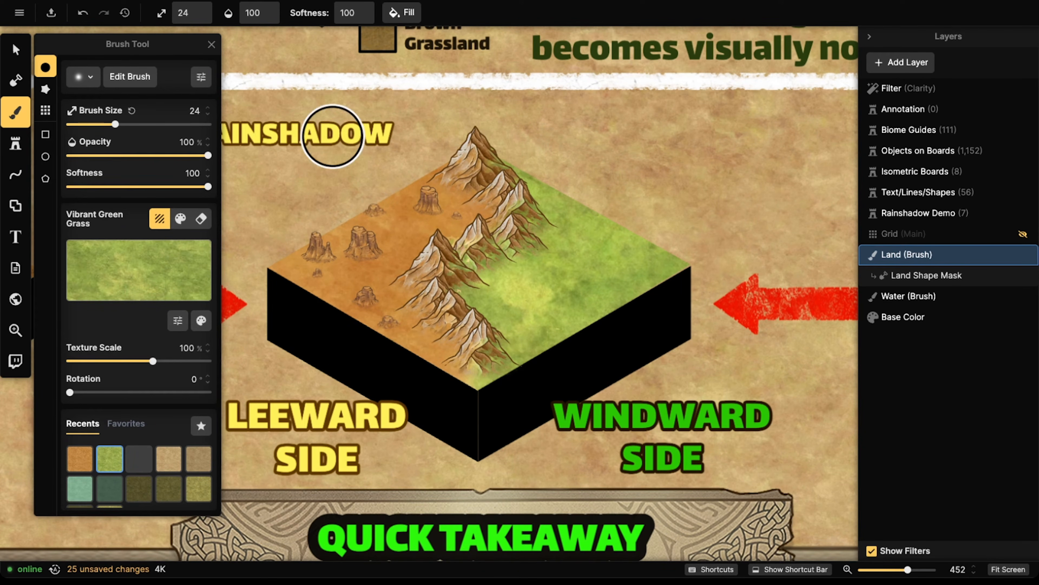
- Pick up the Cliff stamp used on the Desert board for use on the rainshadow board
left_click(15, 50)
scroll(397, 207, "up", 3)
left_click(348, 264)
left_click(223, 265)
scroll(223, 265, "down", 3)
left_click_drag(221, 265, 681, 208)
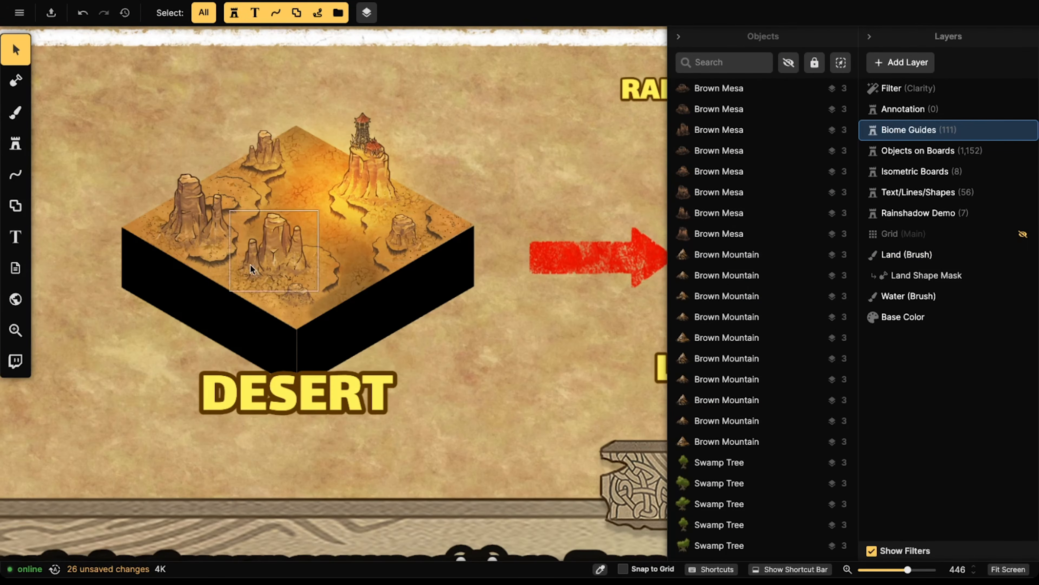
left_click(221, 261)
left_click(16, 144)
left_click_drag(468, 287, 228, 317)
scroll(322, 237, "up", 5)
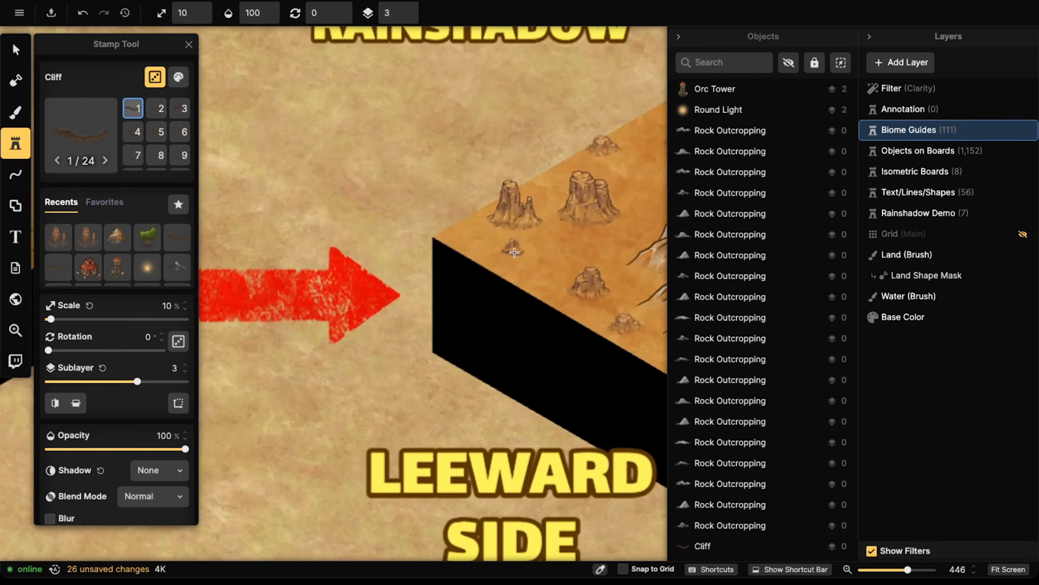
- Place Cliff variant 9 at 30% scale and 345° rotation at the leeward foot of the rearmost mountain
key("bracketright")
left_click_drag(392, 164, 344, 250)
key("Left")
key("Left")
key("Left")
key("Left")
key("Left")
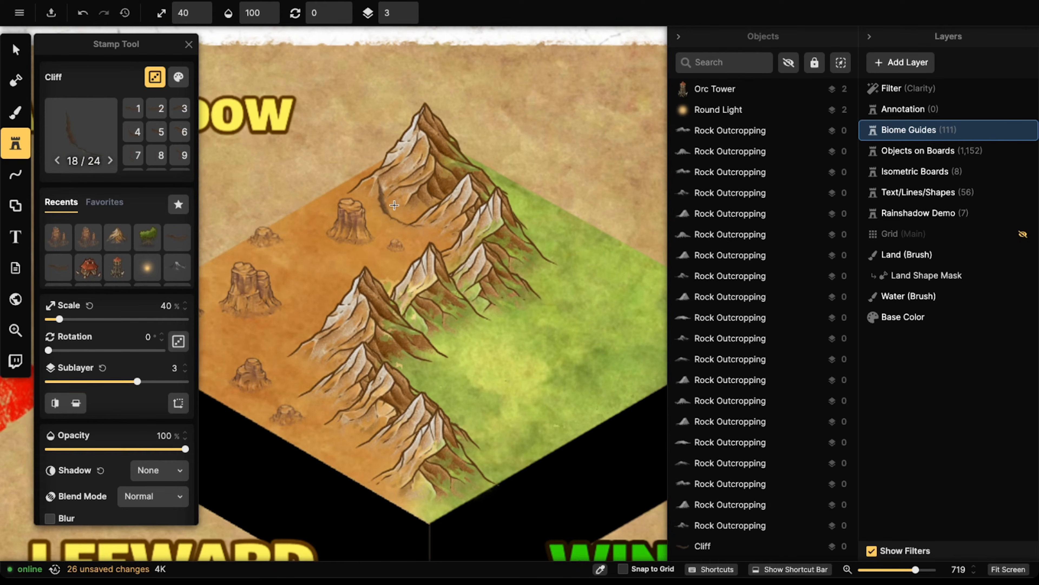
key("Left")
key("q")
key("bracketleft")
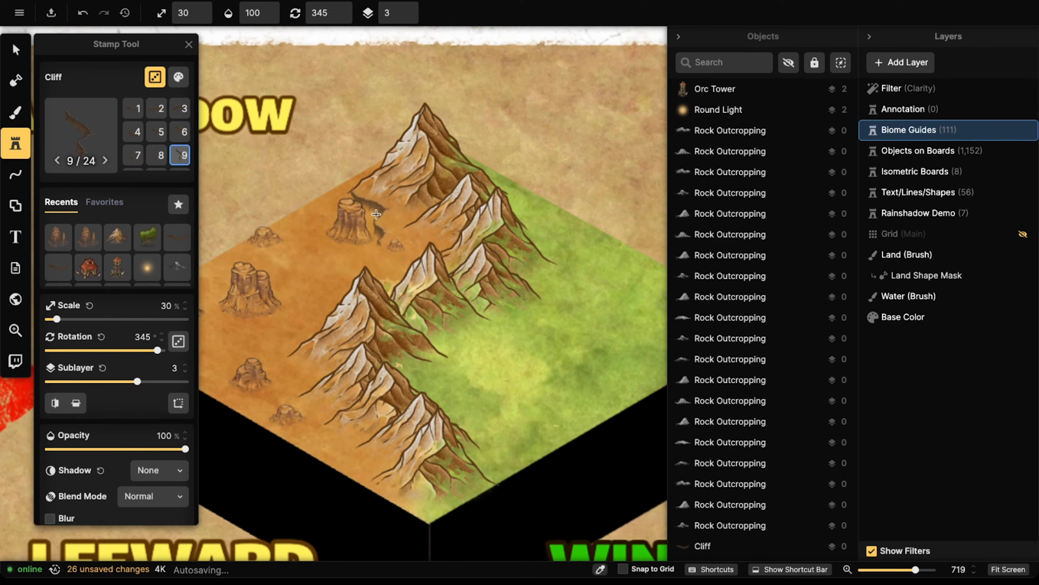
left_click(375, 215)
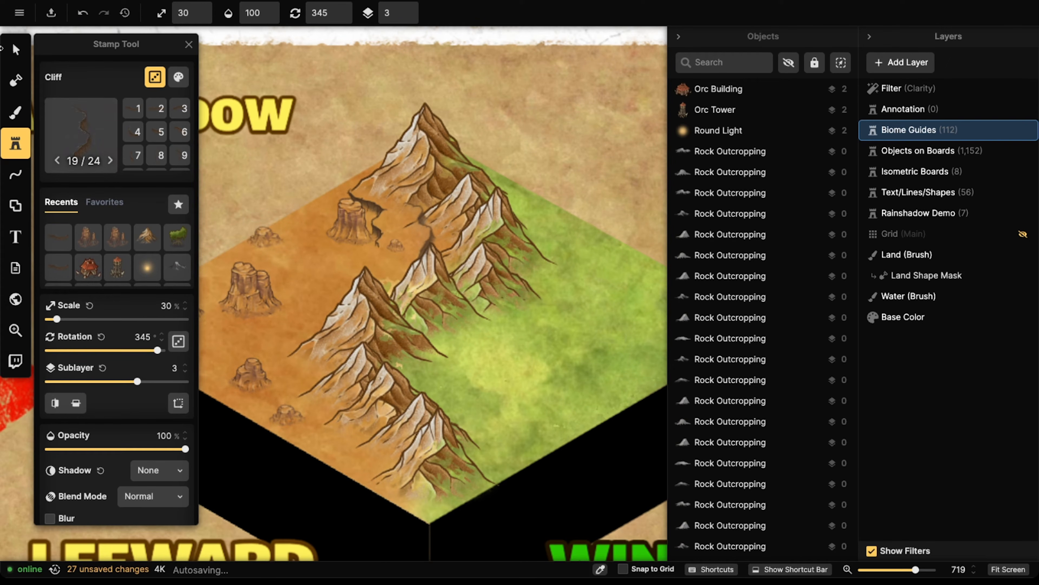
- Move the large back mesa and the tiny mesa beside it away from the cliff, farther from the ridge
left_click(24, 49)
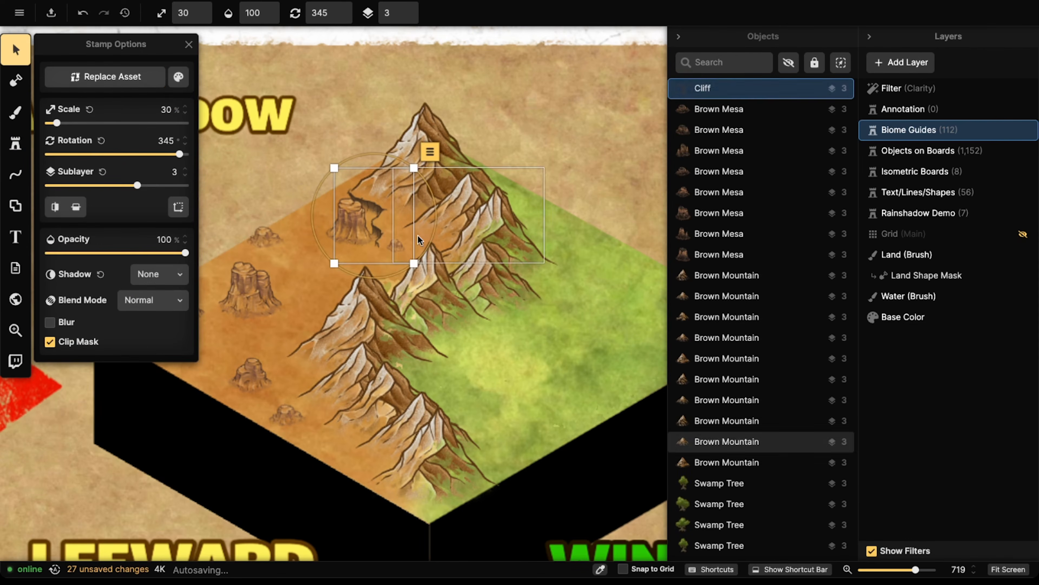
left_click(359, 231)
left_click_drag(359, 231, 331, 230)
left_click(372, 237)
left_click(395, 242)
left_click_drag(395, 242, 325, 262)
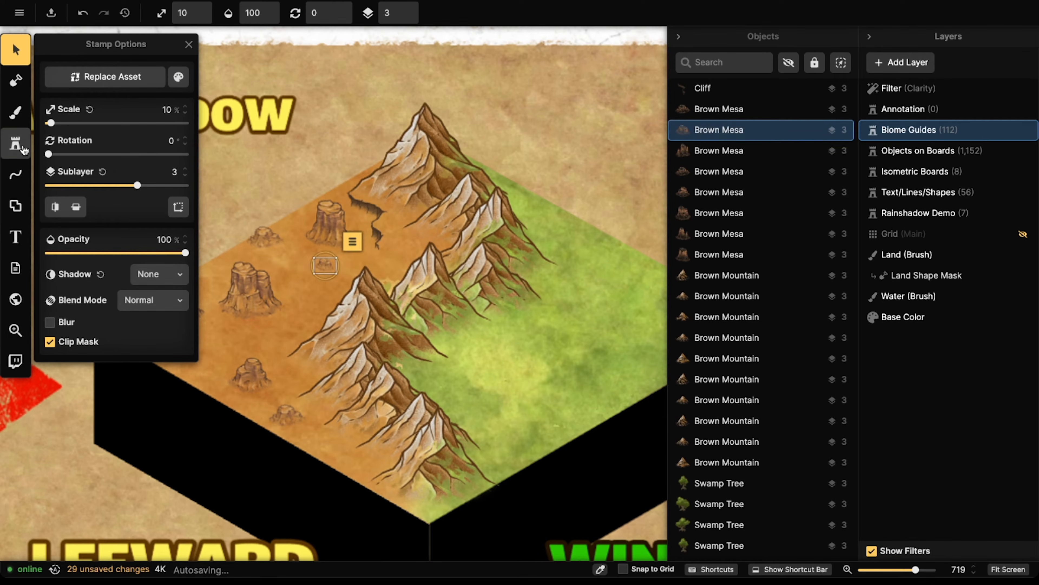
- Place Cliff variant 7 at 30% scale and 345° rotation at the leeward foot of the ridge's second mountain
left_click(15, 144)
left_click(59, 237)
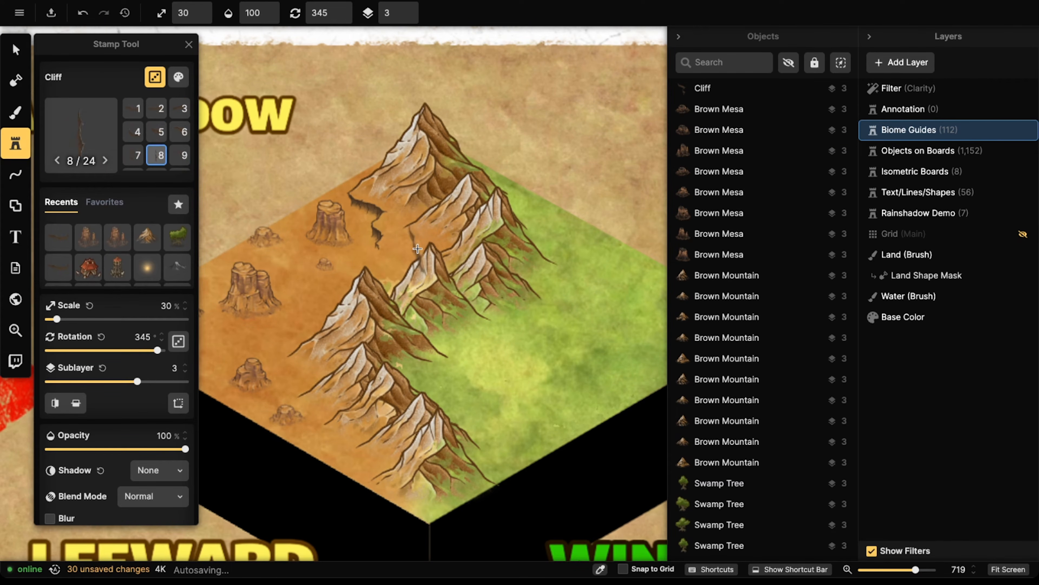
key("7")
left_click(395, 250)
- Scale both cliffs to 25% and nudge the rear one against the foot of its mountain
key("v")
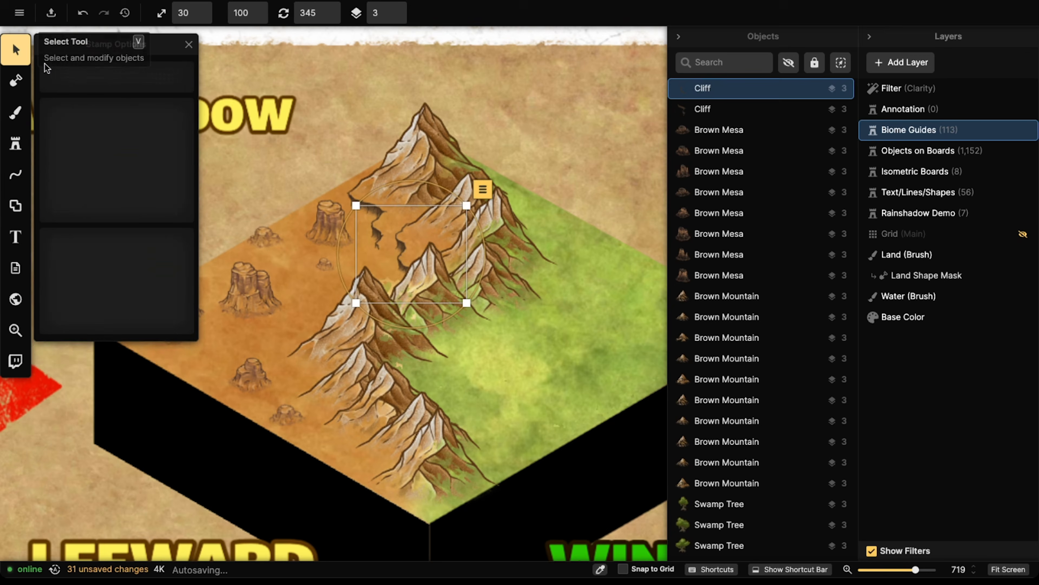
left_click(349, 197)
left_click(376, 206, "shift")
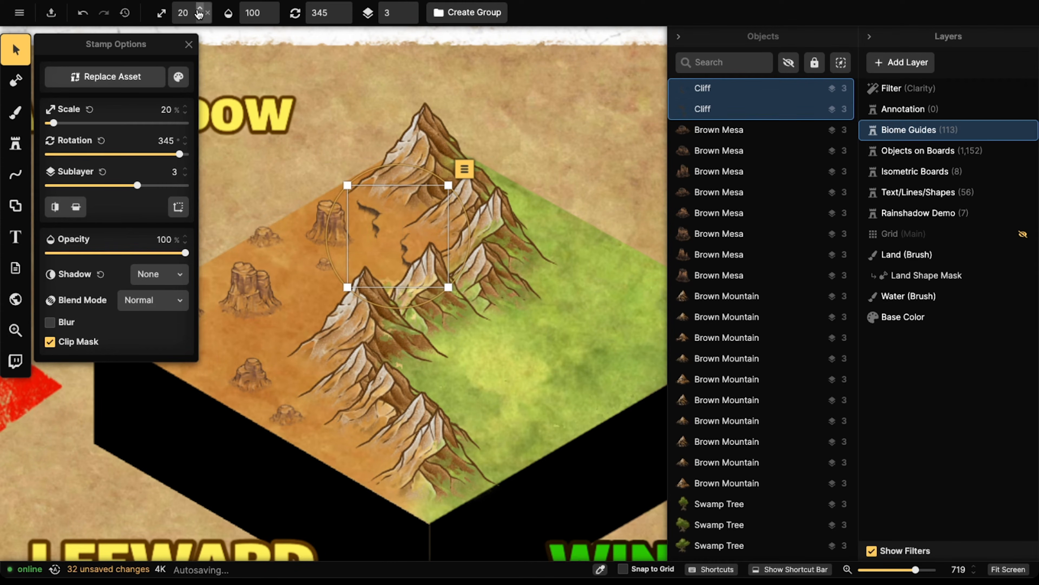
left_click(200, 10)
left_click(200, 9)
left_click(200, 10)
left_click(200, 10)
left_click(199, 9)
left_click(372, 215)
left_click_drag(372, 215, 367, 209)
left_click(404, 250)
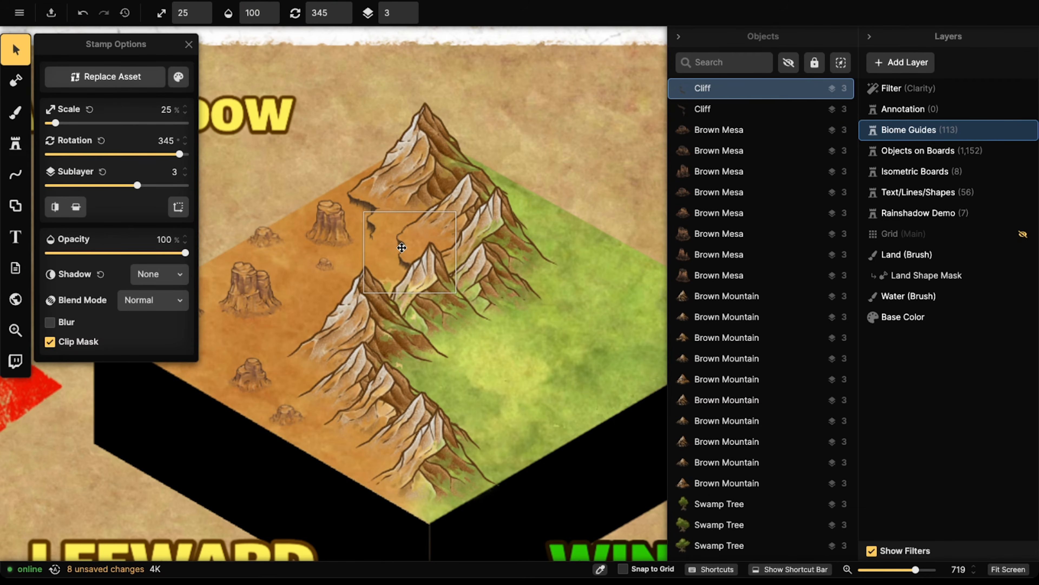
- Place a cliff rotated 345° at the leeward foot of the front mountains, and move the small front-edge mesa clear of it
left_click(24, 151)
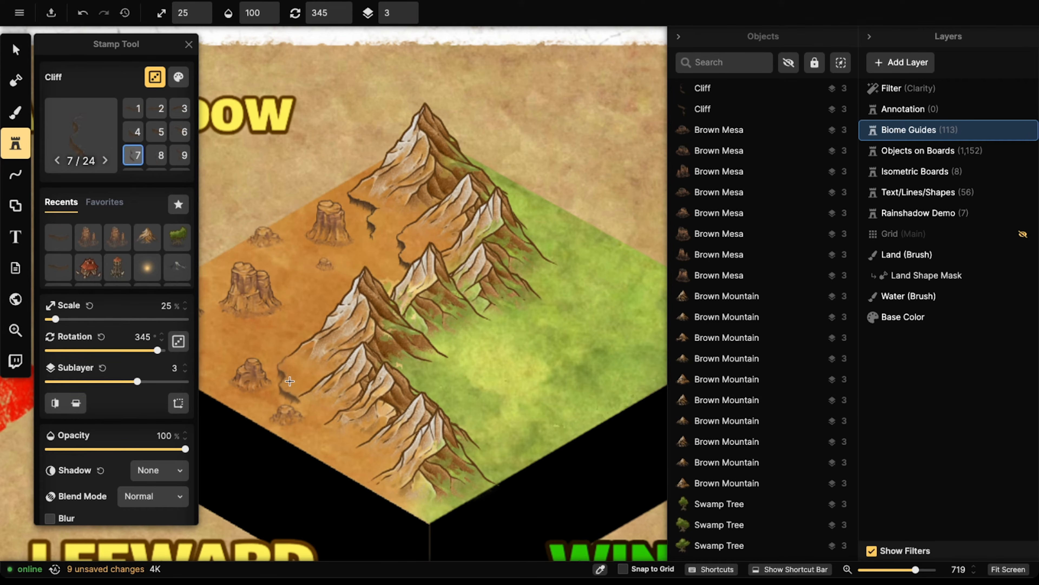
left_click(297, 387)
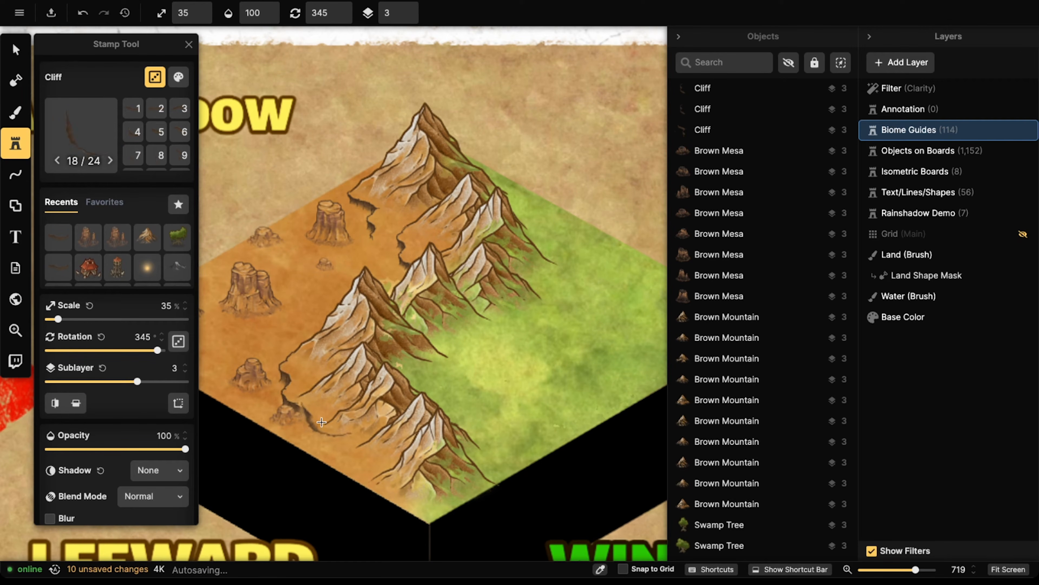
left_click(15, 49)
left_click(318, 392)
left_click_drag(318, 392, 287, 393)
left_click(296, 414)
- Nudge the large multi-tower mesa slightly closer to the ridge
left_click(285, 288)
scroll(283, 285, "down", 3)
left_click_drag(284, 285, 307, 274)
left_click(299, 272)
left_click(41, 139)
- Place Cliff variant 19 at 25% scale and 15° rotation running from the large back mesa's base toward the ridge
left_click(16, 143)
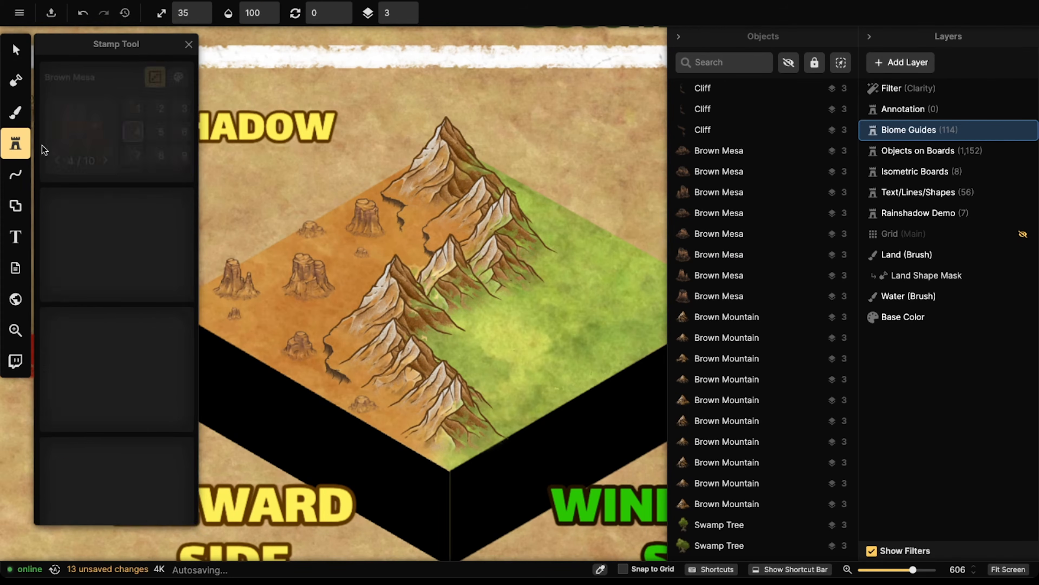
scroll(396, 249, "up", 8)
left_click(420, 242)
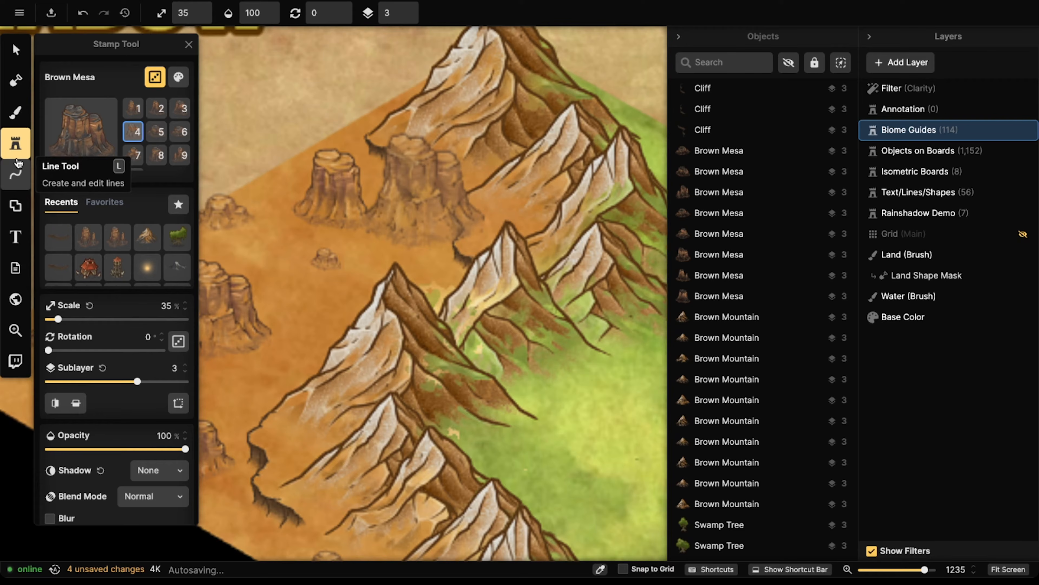
left_click(59, 236)
key("Left")
key("Left")
key("Left")
key("Left")
key("Left")
key("Left")
key("Left")
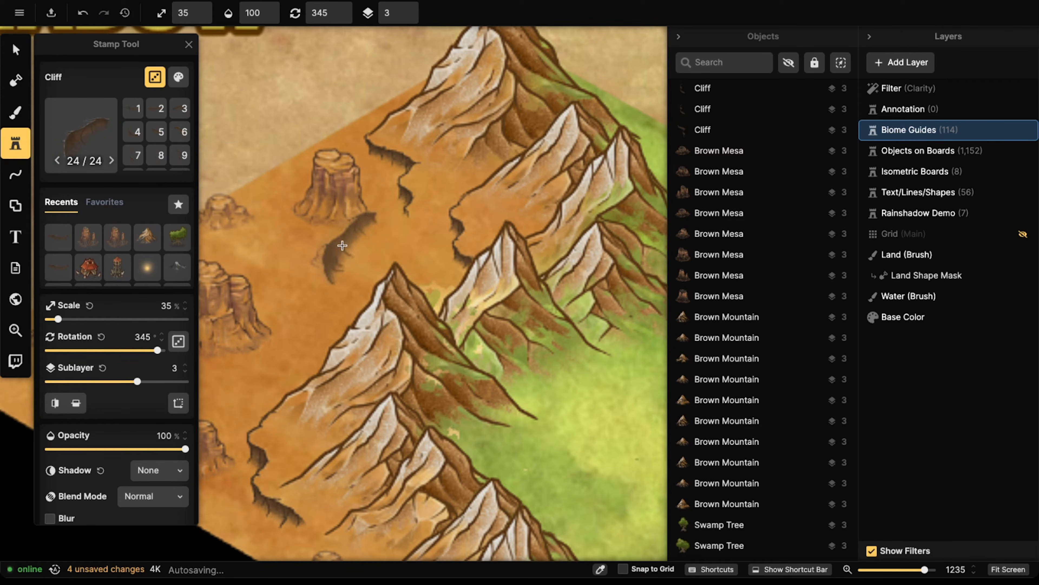
key("Left")
key("Up")
key("Left")
key("Left")
key("bracketleft")
key("bracketleft")
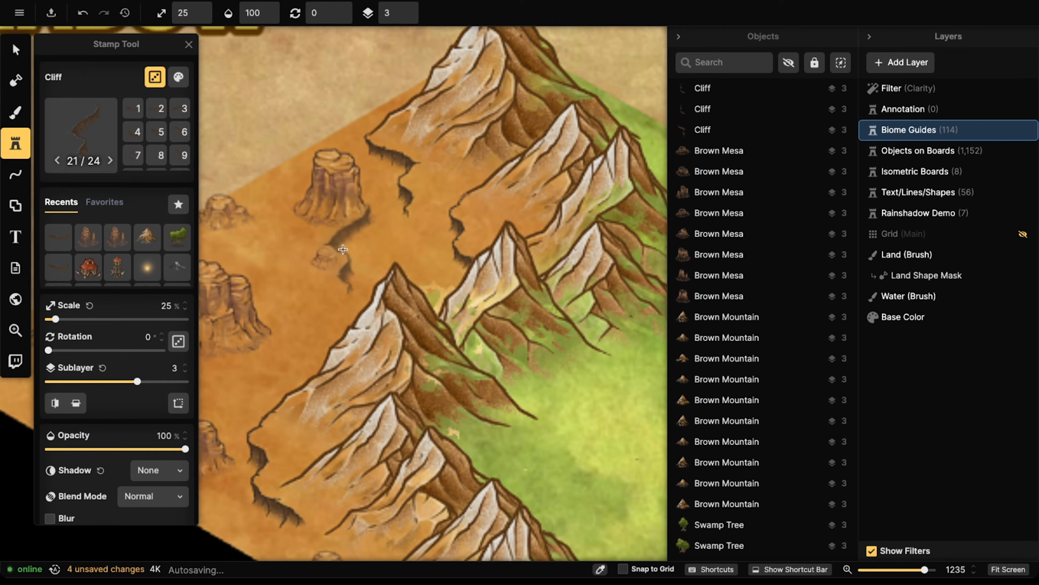
key("Up")
key("Left")
key("Left")
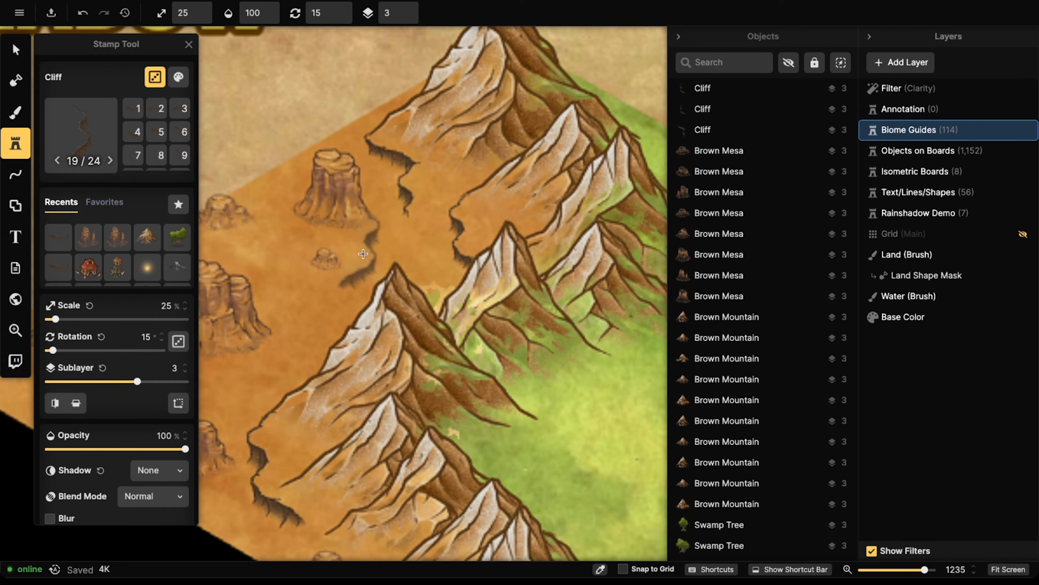
left_click(362, 254)
- Move the tiny mesa beside the back mesa slightly farther from the new cliff
key("Escape")
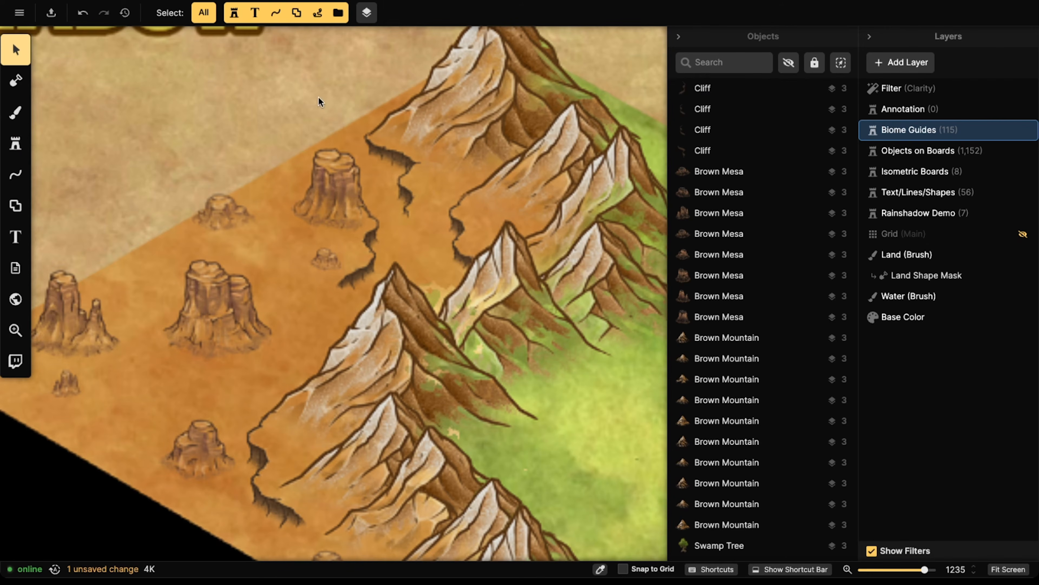
left_click(323, 255)
left_click_drag(324, 254, 314, 249)
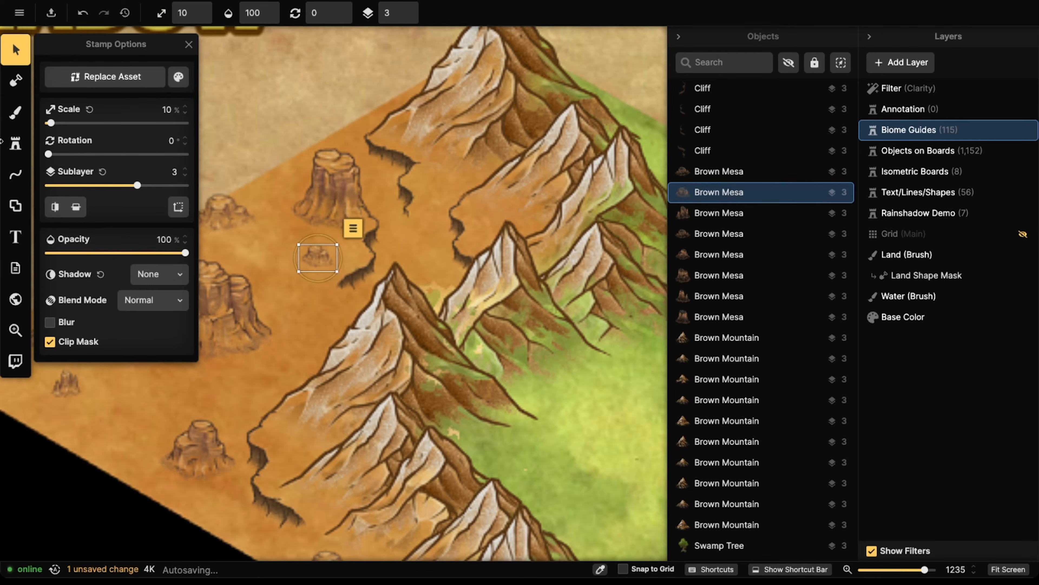
- Place Cliff variant 21 at 25% scale and 0° rotation at the ridge-side base of the multi-tower mesa
left_click(15, 143)
key("Left")
key("Left")
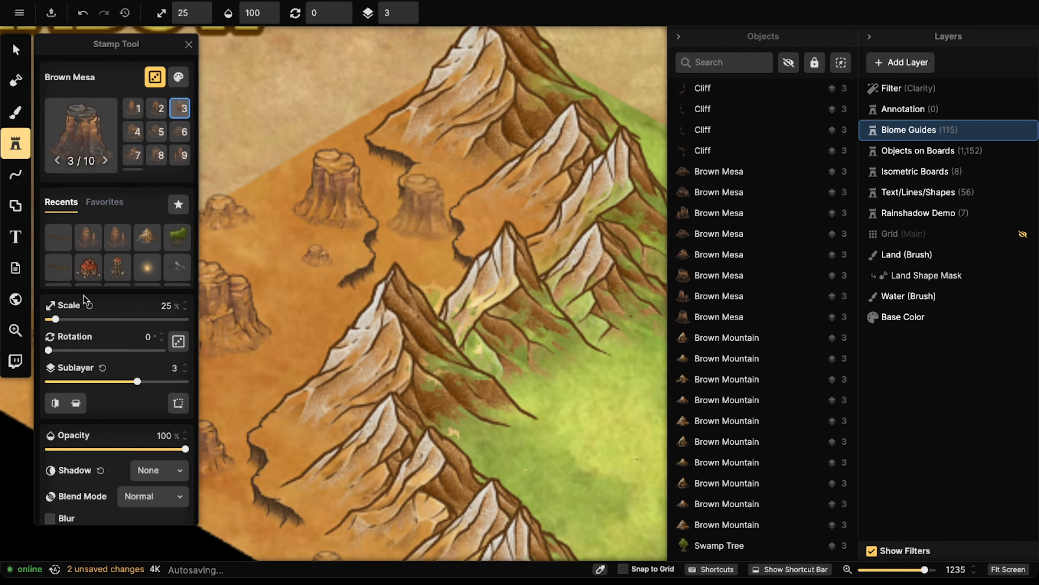
left_click(57, 246)
key("Left")
key("Left")
key("Left")
key("Left")
key("Left")
key("Left")
key("Left")
key("Left")
key("Left")
key("Left")
key("Left")
key("Left")
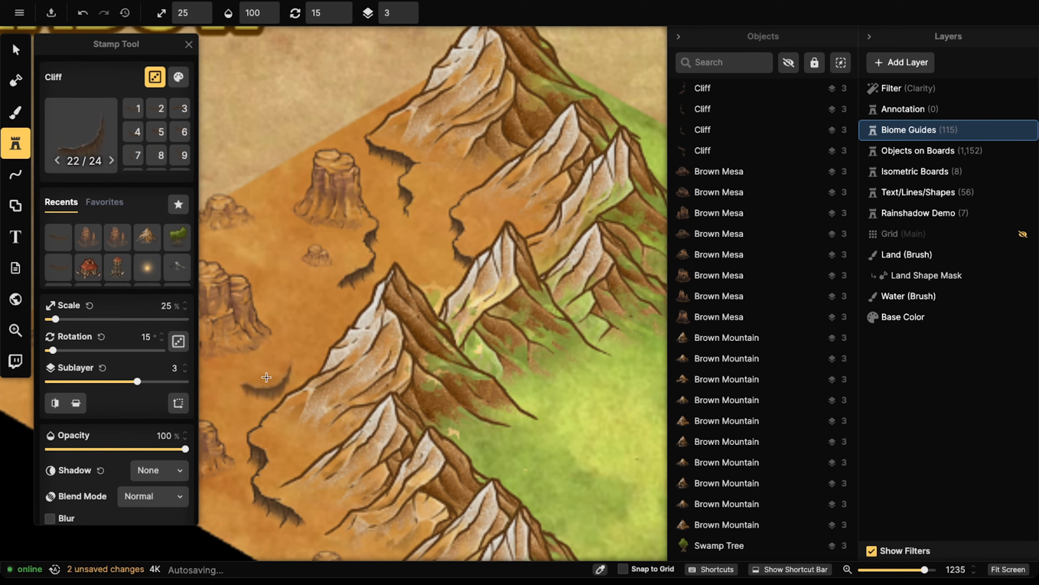
key("Down")
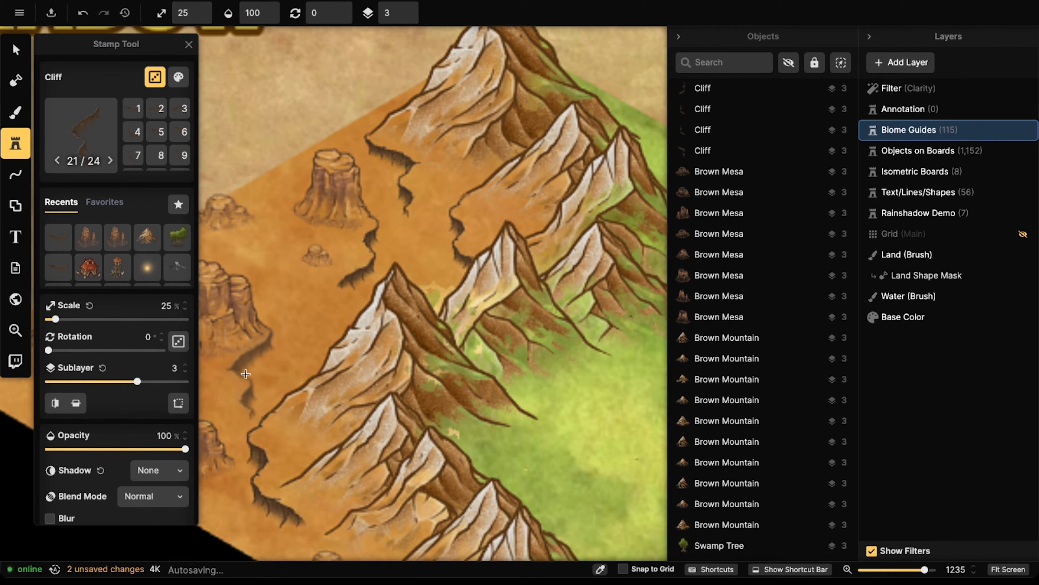
left_click(246, 376)
- Move the multi-tower mesa together with its cliff toward the front edge, and relocate the medium front mesa behind it
scroll(246, 376, "left", 5)
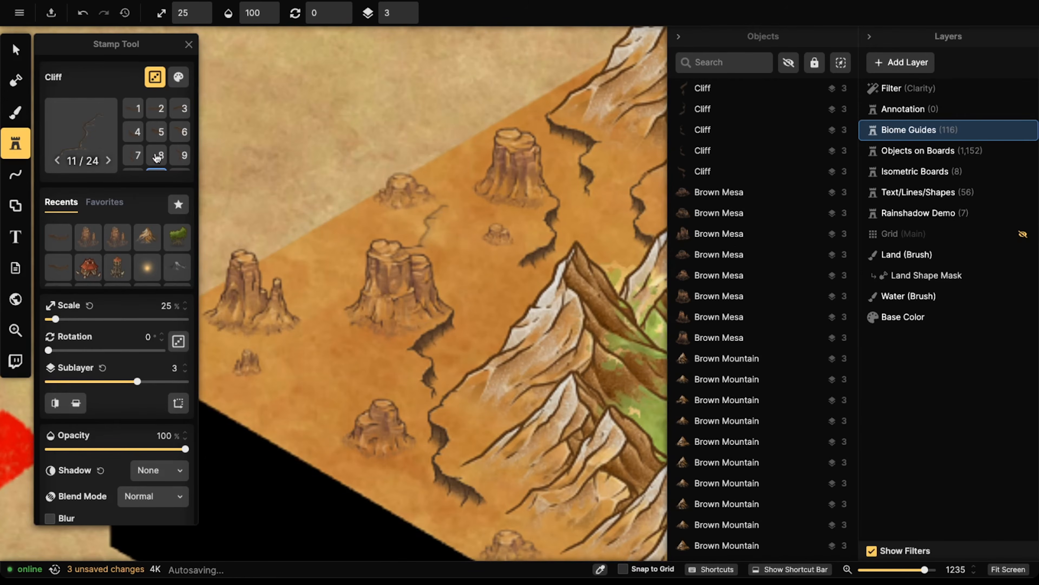
left_click(25, 52)
left_click(443, 306, "shift")
left_click_drag(443, 306, 413, 366)
left_click(391, 437)
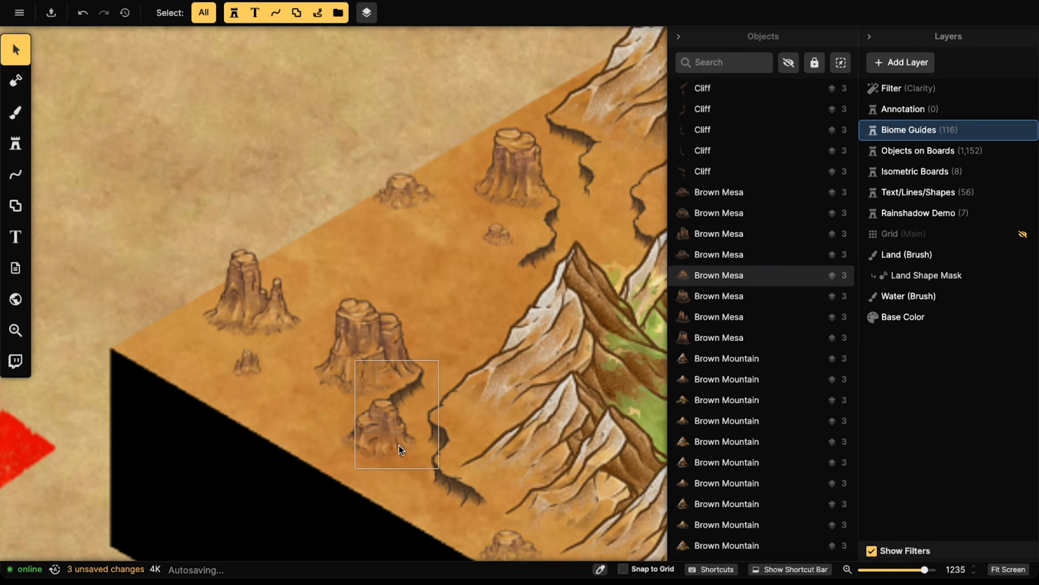
left_click_drag(391, 438, 374, 264)
left_click_drag(489, 302, 371, 258)
left_click(255, 380)
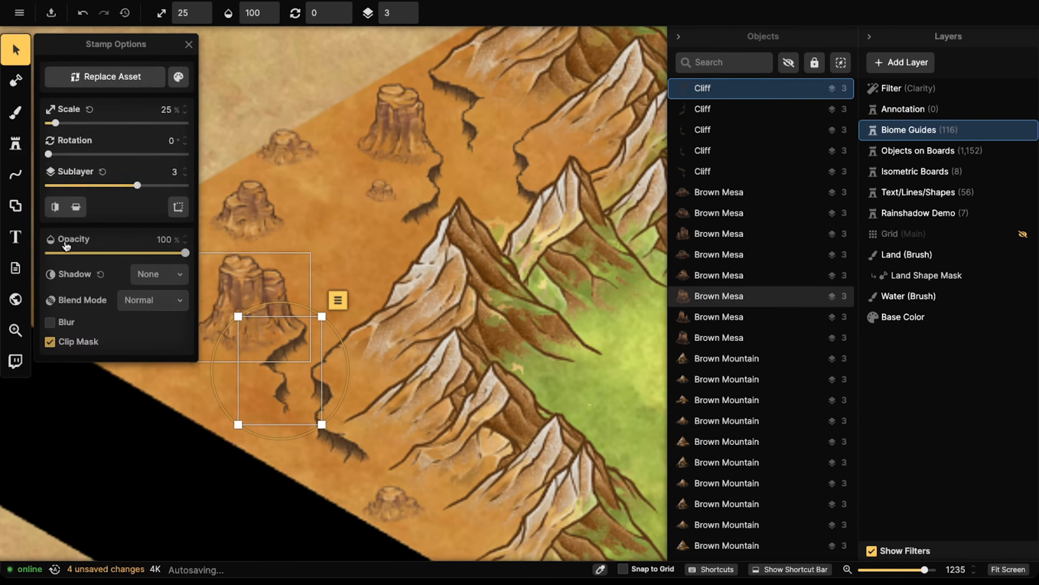
- Place Cliff variant 19 at 25% scale and 0° rotation between the multi-tower mesa's base and the board's front edge
left_click(15, 155)
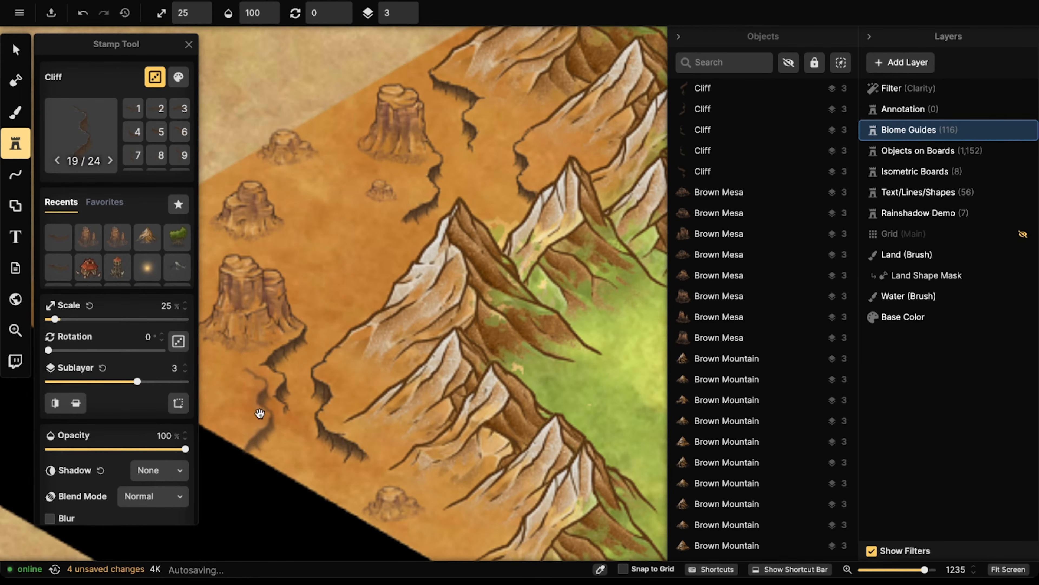
left_click_drag(260, 413, 352, 392)
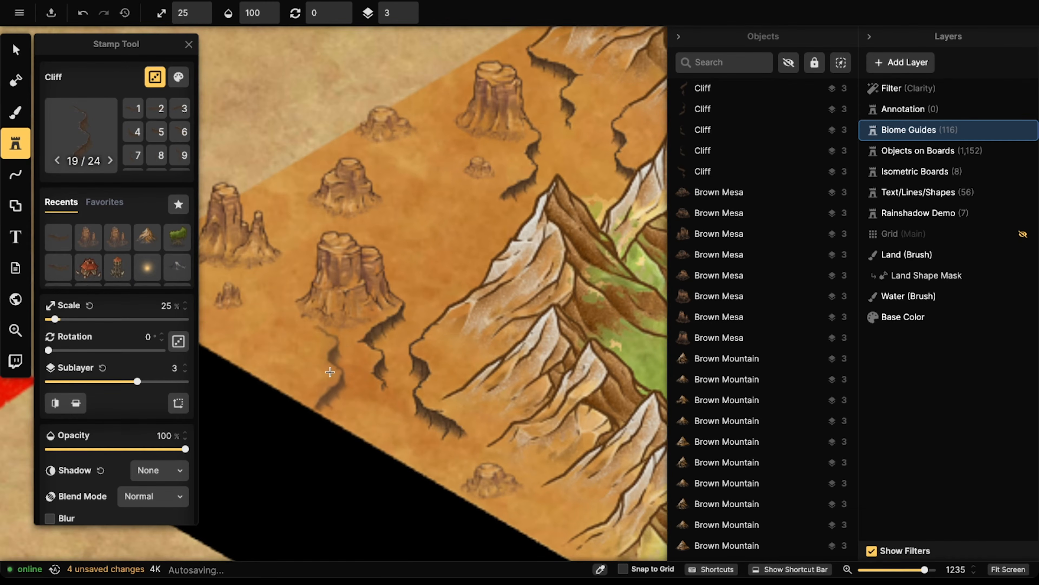
left_click(349, 389)
- Place Cliff variant 23 at 25% scale and 0° rotation along the base of the medium mesa behind the multi-tower mesa
left_click_drag(370, 264, 323, 331)
key("Left")
key("Left")
key("Left")
key("Left")
key("Left")
key("Left")
key("Left")
key("Left")
key("Left")
key("Left")
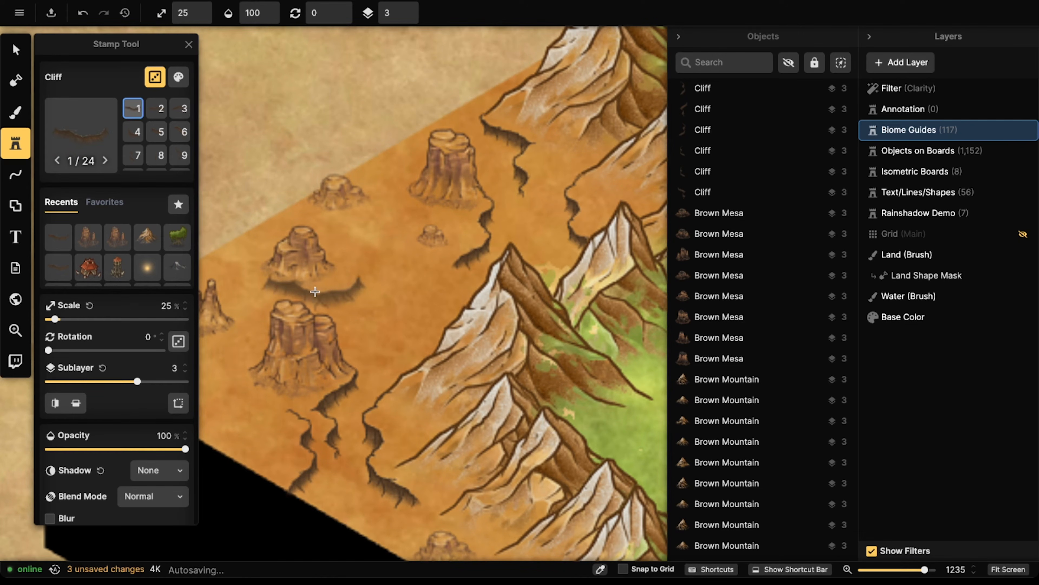
key("Left")
key("Left")
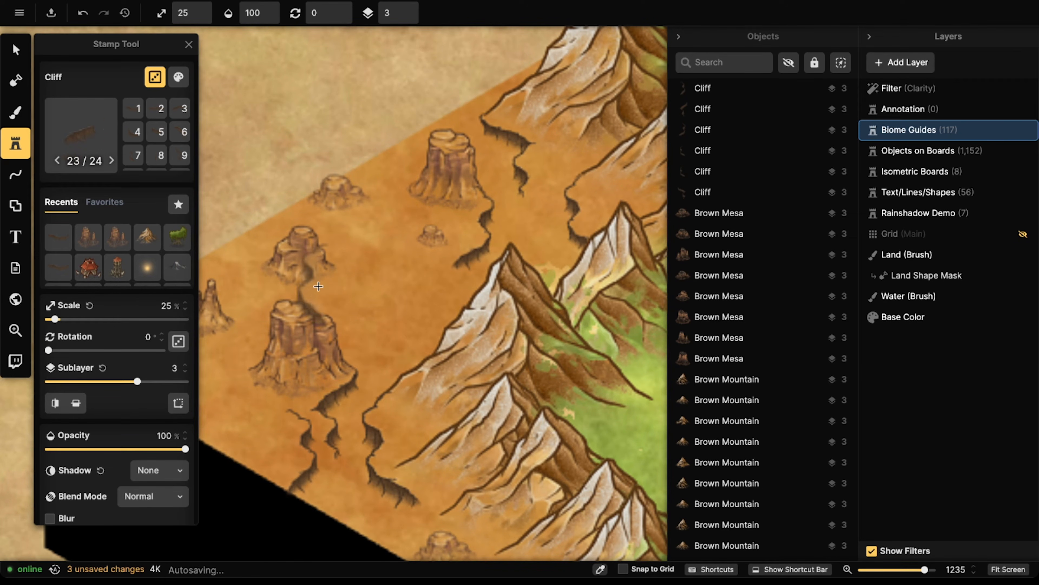
left_click(319, 286)
- Outline a closed plateau between the medium mesa and the ridge with two Cliff stamps, using variant 1 for its front rim
key("7")
scroll(438, 205, "left", 3)
scroll(438, 205, "down", 2)
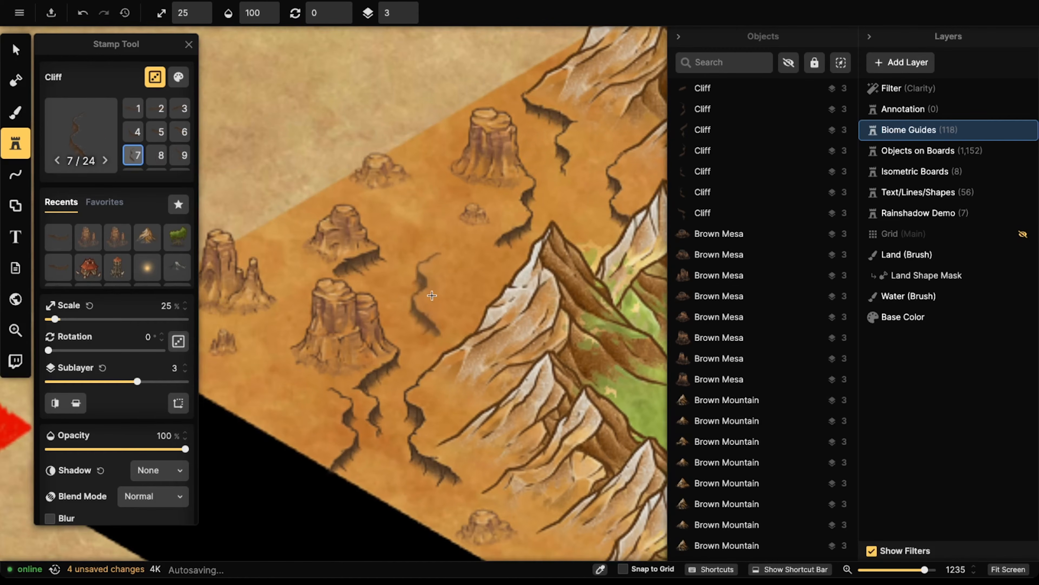
key("Left")
key("Left")
key("Left")
key("Left")
key("Left")
key("Left")
key("Left")
key("Left")
key("Left")
key("Left")
key("Left")
key("Left")
key("Left")
key("Left")
key("Left")
key("Left")
left_click(434, 272)
left_click(433, 291)
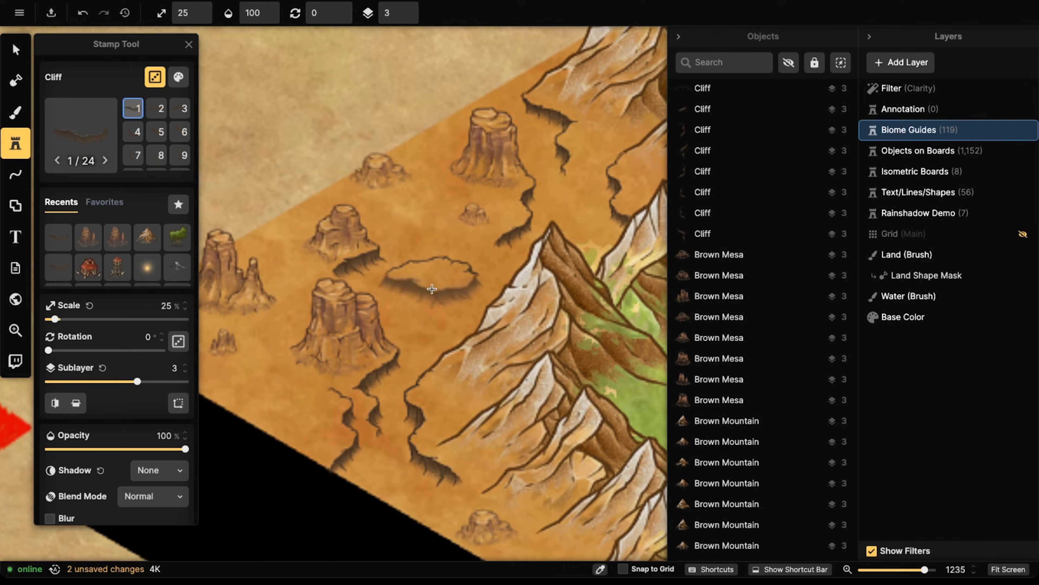
- Select both plateau cliffs and scale them down together slightly
left_click(15, 50)
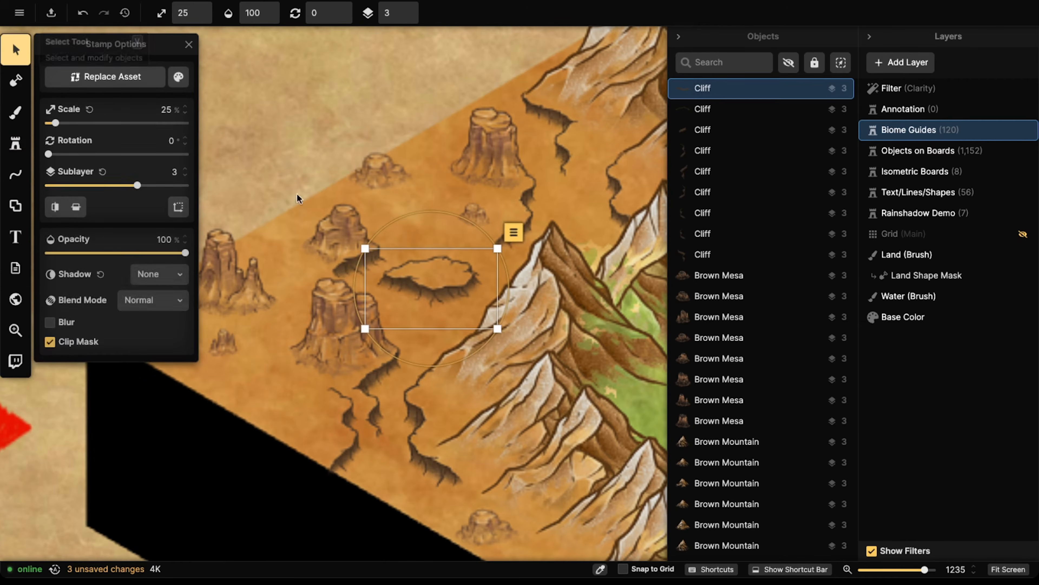
left_click(450, 263, "shift")
left_click_drag(498, 327, 478, 314)
- Move the small flat mesa from the back edge onto the plateau and set its sublayer to 4
left_click_drag(378, 170, 437, 267)
left_click(406, 8)
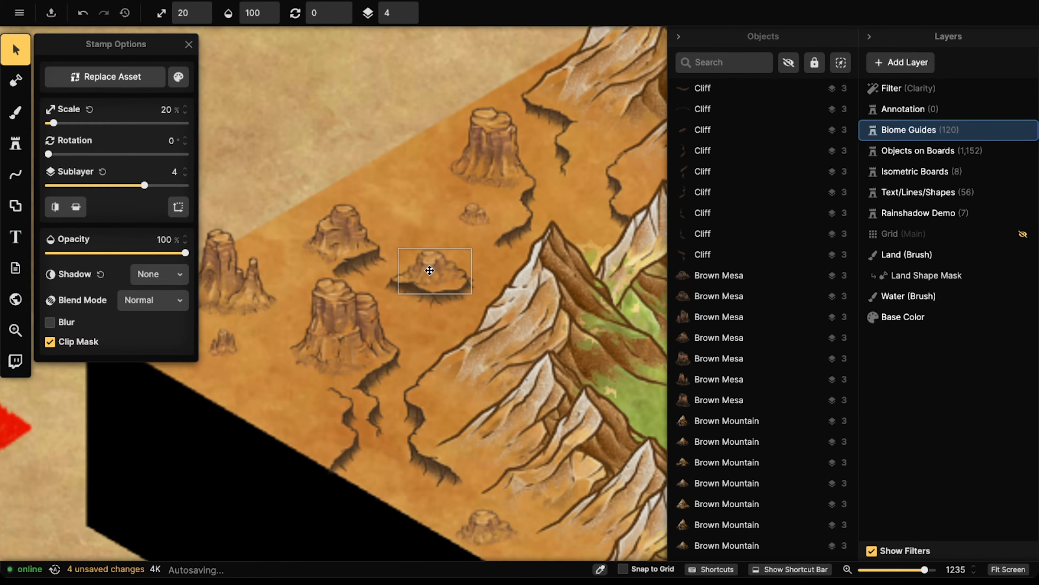
left_click(394, 212)
- Move the medium mesa with its cliff toward the back edge, and shift the two-tower mesa closer to the board's outer corner
scroll(393, 213, "down", 3)
left_click(358, 239)
left_click(363, 254, "shift")
left_click_drag(363, 255, 370, 221)
left_click_drag(277, 248, 257, 254)
left_click(278, 321)
key("Escape")
- Start brushing on the Land layer with the Yellow Desert texture
scroll(225, 211, "down", 3)
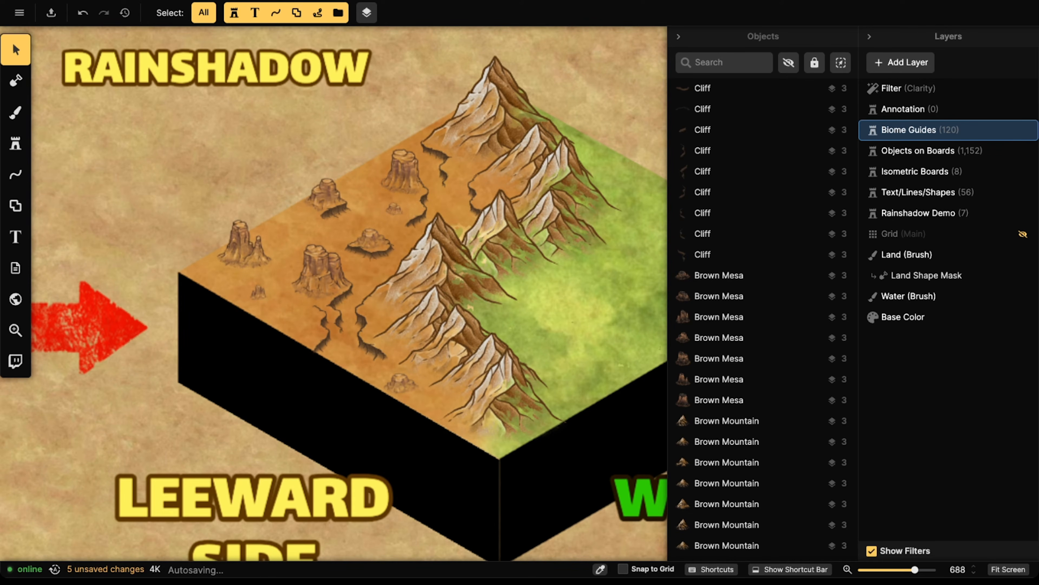
scroll(256, 258, "up", 4)
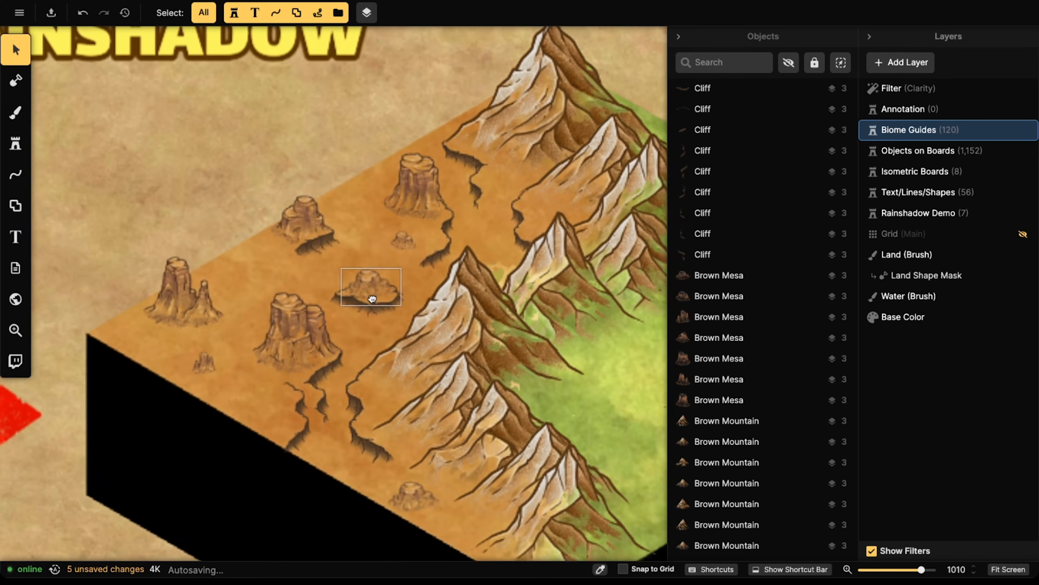
scroll(364, 314, "down", 2)
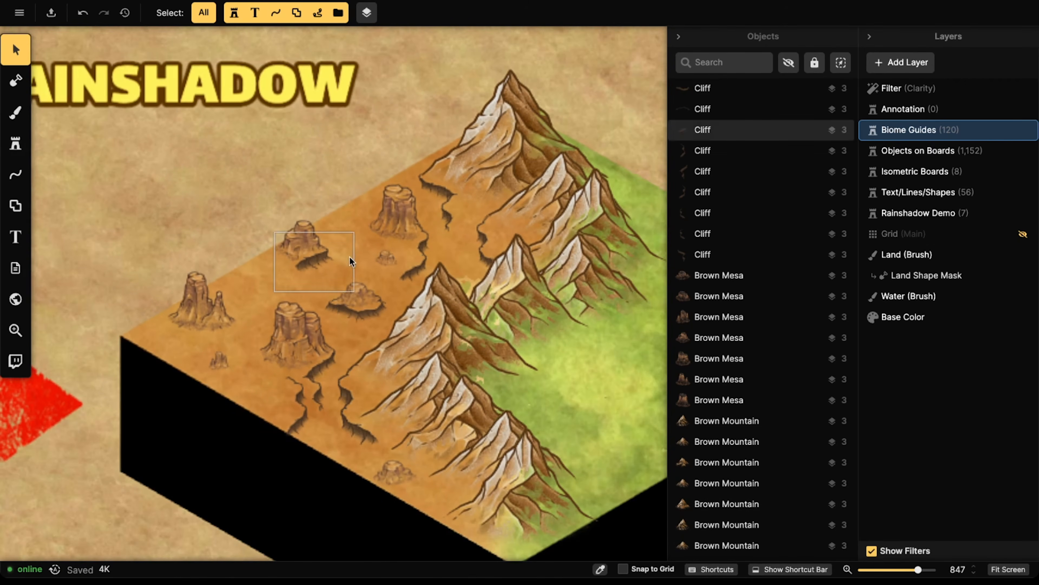
key("b")
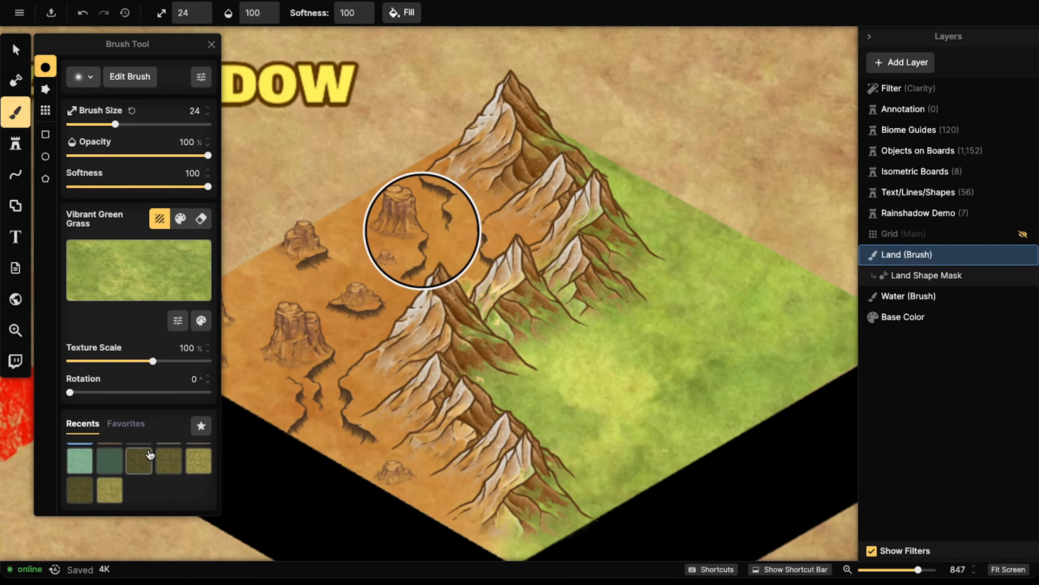
left_click(110, 457)
left_click(201, 76)
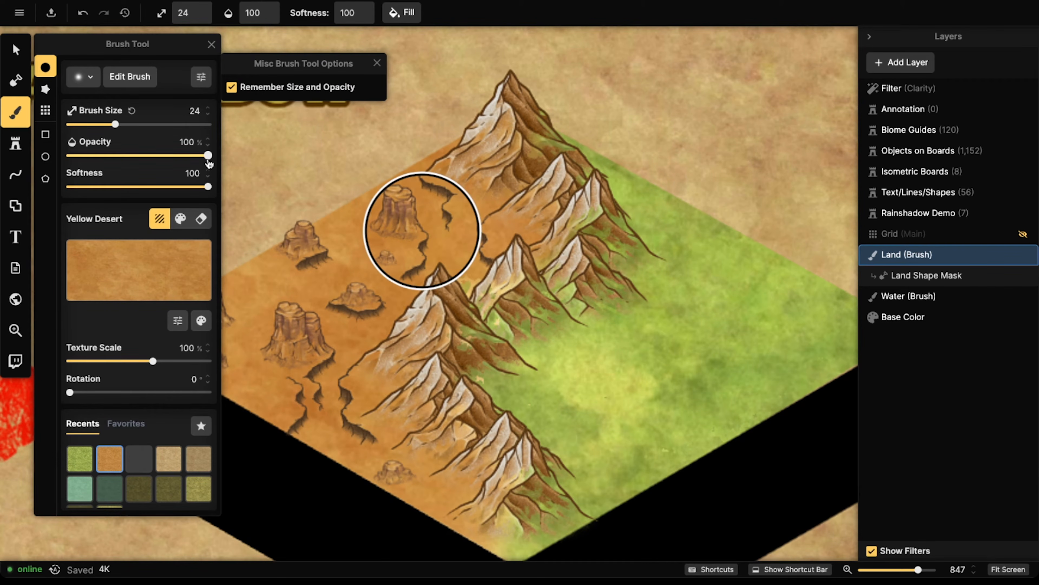
left_click(198, 84)
left_click(198, 84)
left_click(198, 84)
left_click(15, 112)
left_click(15, 111)
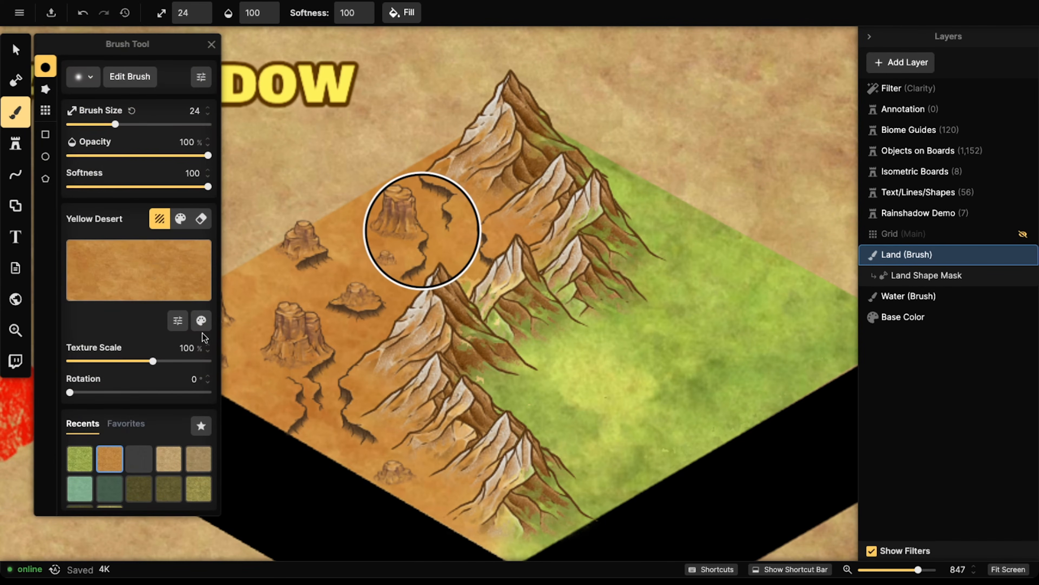
- Darken the Yellow Desert texture to a deep brown and set the brush to size 4 and 35% opacity
left_click(201, 320)
left_click_drag(308, 353, 270, 353)
left_click(119, 157)
key("bracketleft")
key("bracketleft")
key("bracketleft")
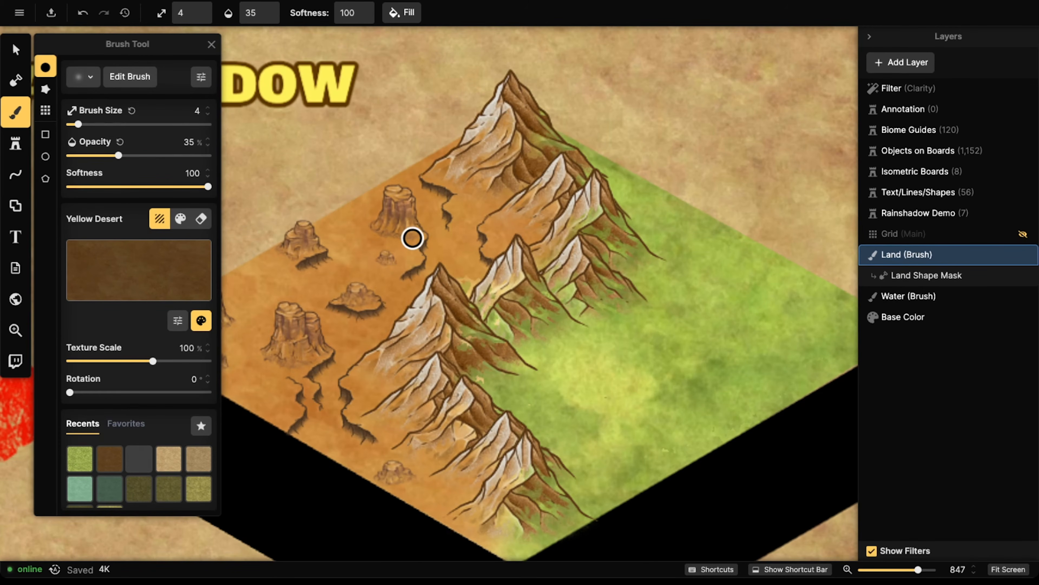
- Shade the low ground between the cliffs, around the plateau and down to the front edge with the dark desert texture, mainly at size 11
mouse_move(417, 237)
left_mouse_down()
mouse_move(424, 200)
mouse_move(410, 175)
mouse_move(453, 137)
mouse_move(379, 188)
mouse_move(447, 192)
mouse_move(424, 208)
mouse_move(450, 251)
mouse_move(454, 242)
mouse_move(469, 281)
mouse_move(477, 270)
mouse_move(469, 289)
mouse_move(482, 267)
mouse_move(462, 248)
mouse_move(435, 244)
mouse_move(434, 205)
mouse_move(415, 171)
mouse_move(369, 189)
mouse_move(351, 177)
mouse_move(449, 241)
mouse_move(415, 294)
mouse_move(366, 280)
mouse_move(361, 267)
mouse_move(323, 309)
mouse_move(333, 319)
mouse_move(388, 302)
left_mouse_up()
scroll(374, 232, "left", 1)
scroll(374, 232, "left", 3)
scroll(374, 232, "down", 1)
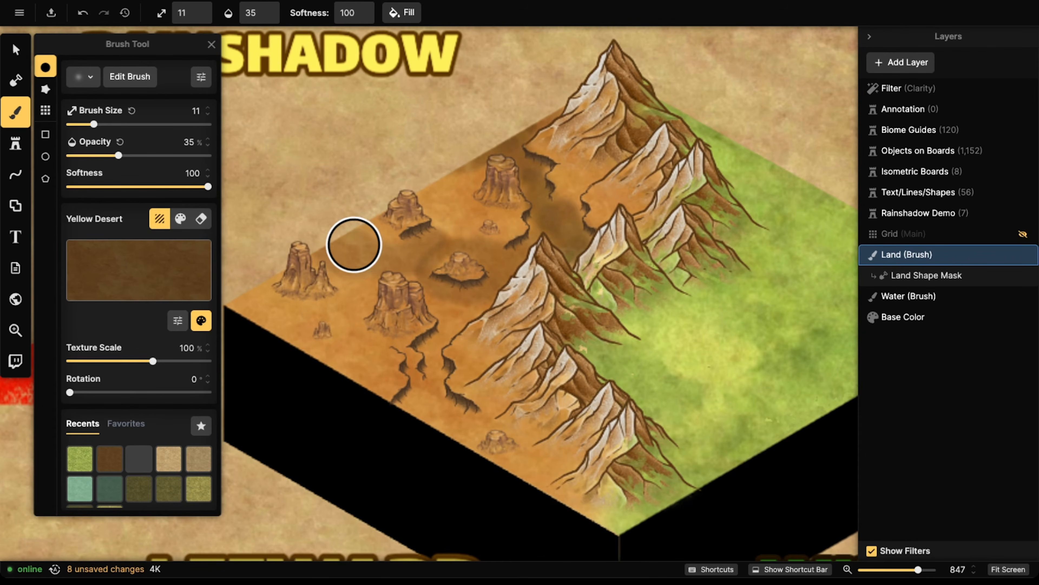
mouse_move(452, 304)
left_mouse_down()
mouse_move(413, 404)
mouse_move(465, 427)
mouse_move(454, 424)
mouse_move(465, 438)
mouse_move(434, 377)
left_mouse_up()
left_click(434, 377)
mouse_move(501, 258)
left_mouse_down()
mouse_move(526, 245)
mouse_move(569, 189)
mouse_move(548, 208)
mouse_move(553, 235)
mouse_move(455, 321)
mouse_move(383, 254)
mouse_move(417, 254)
left_mouse_up()
left_click(417, 255)
mouse_move(417, 411)
left_mouse_down()
mouse_move(445, 441)
mouse_move(454, 436)
left_mouse_up()
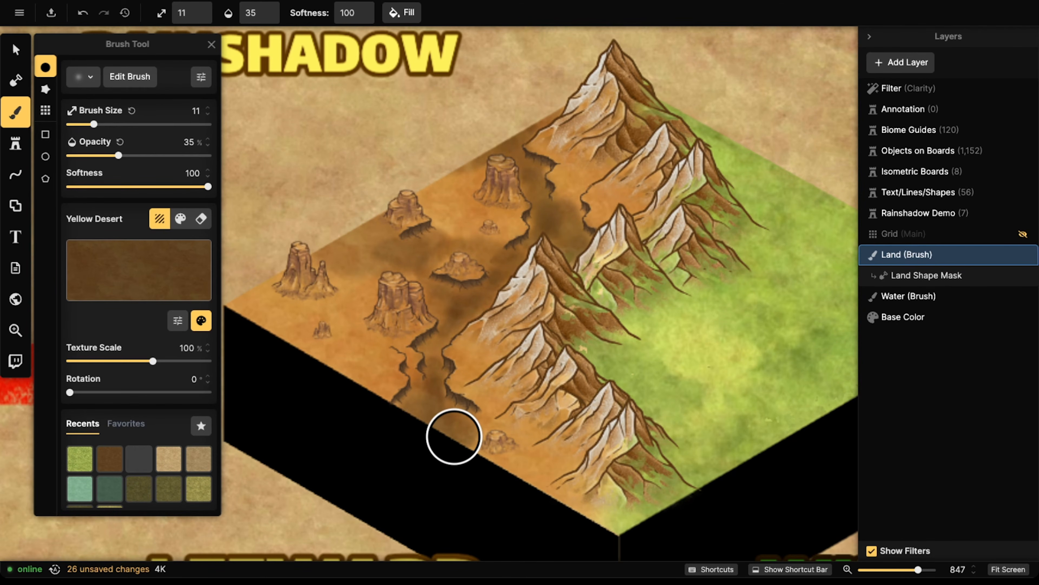
left_click_drag(434, 228, 429, 188)
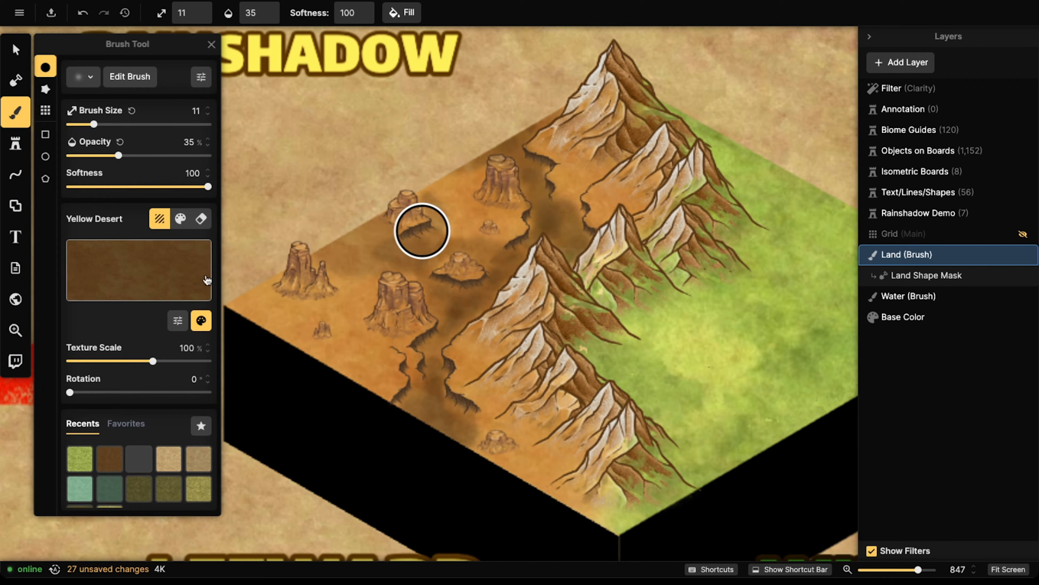
- Lighten the Yellow Desert texture and highlight the mesas with a size 5 brush at 60% opacity
left_click(200, 321)
left_click_drag(292, 356, 313, 356)
mouse_move(94, 124)
left_mouse_down()
mouse_move(119, 124)
mouse_move(85, 124)
left_mouse_up()
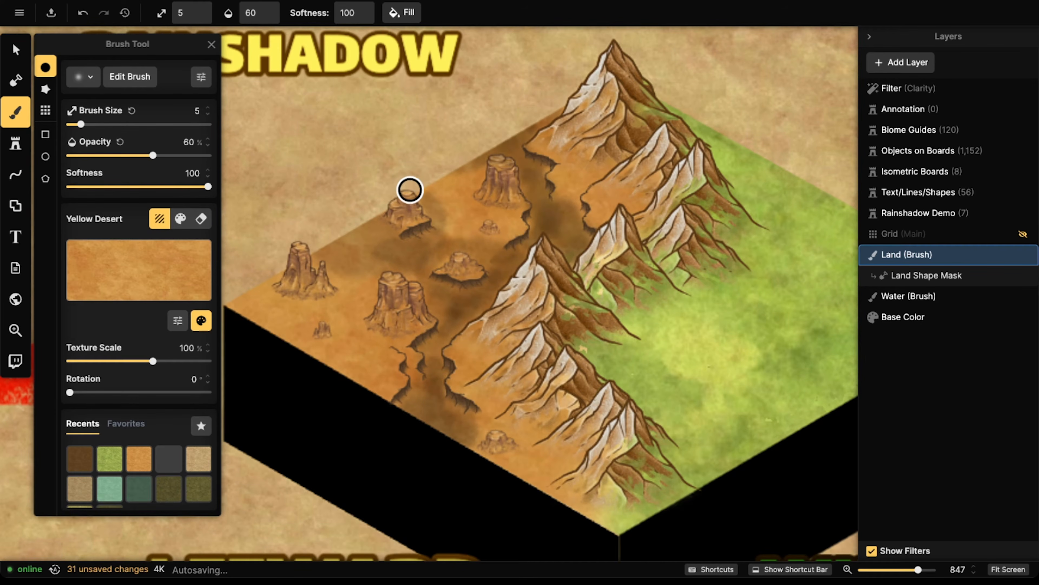
left_click_drag(409, 189, 395, 202)
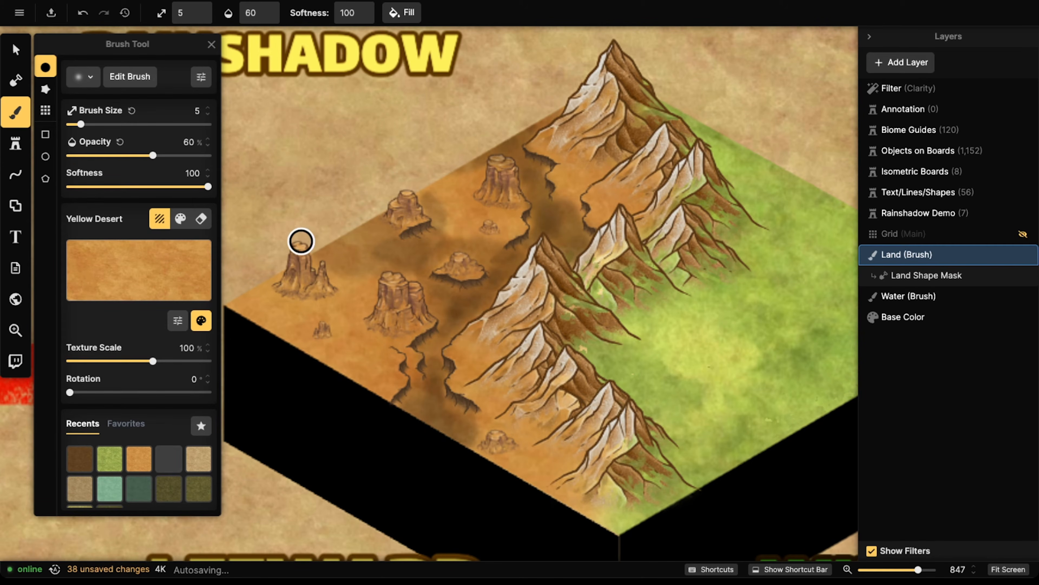
left_click_drag(336, 252, 327, 246)
left_click_drag(401, 284, 391, 277)
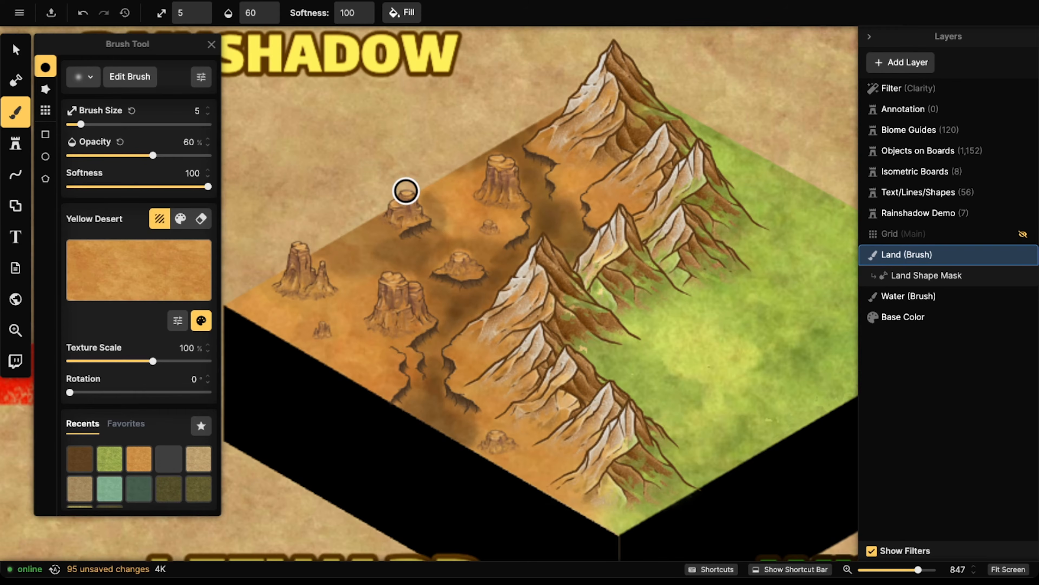
- Search the Parchment World textures for "CRACKED" and choose Cracked Ground for the brush
scroll(294, 184, "down", 2)
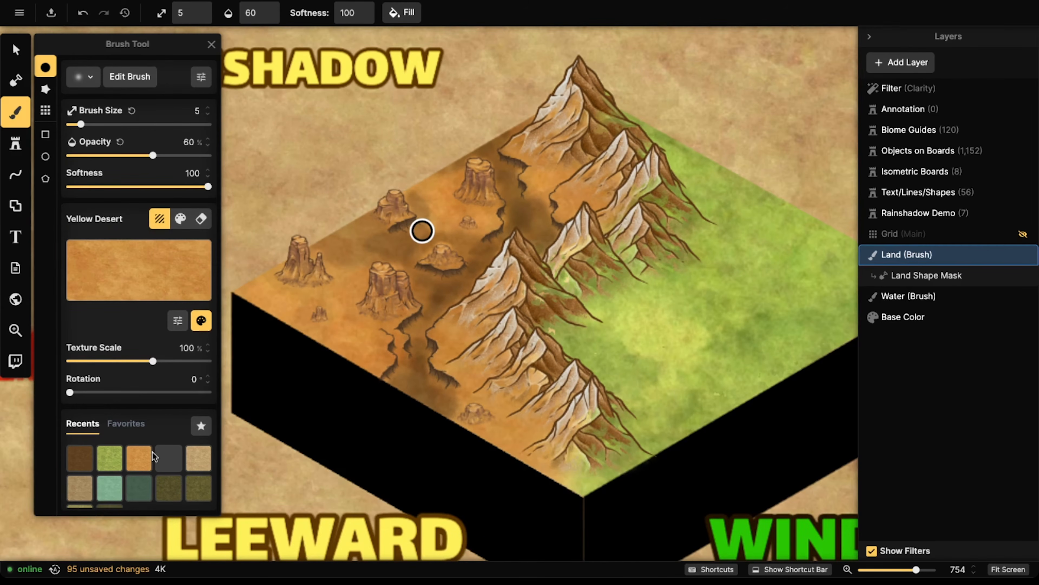
scroll(154, 456, "down", 2)
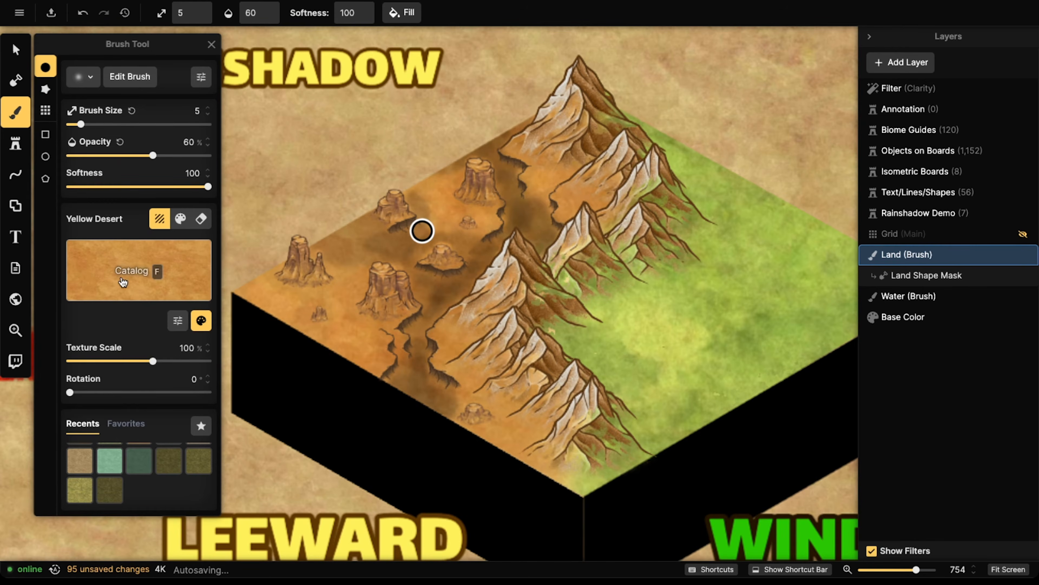
left_click(139, 274)
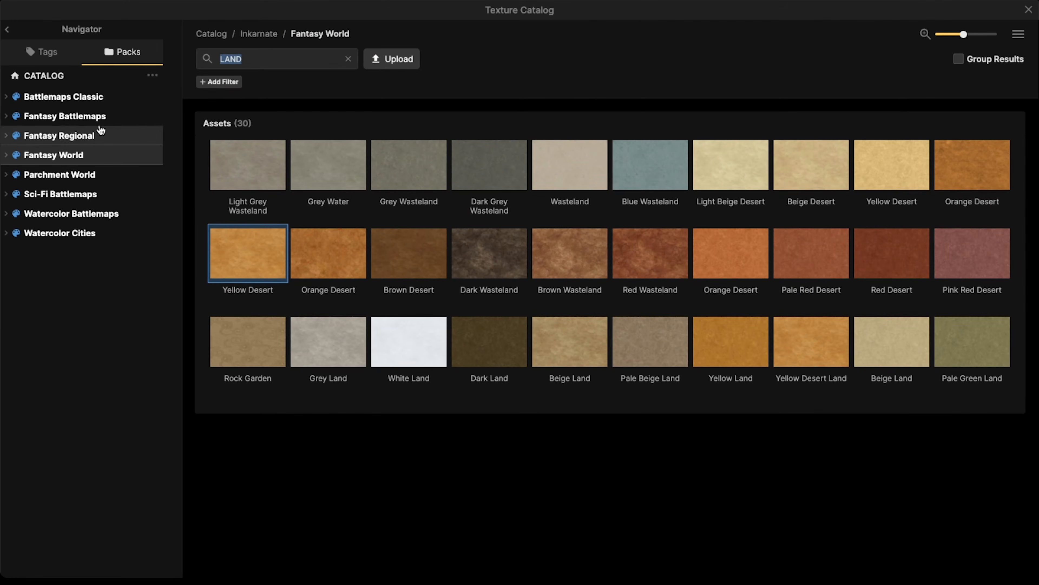
left_click(82, 174)
left_click(258, 59)
type("CRACKED")
key("Return")
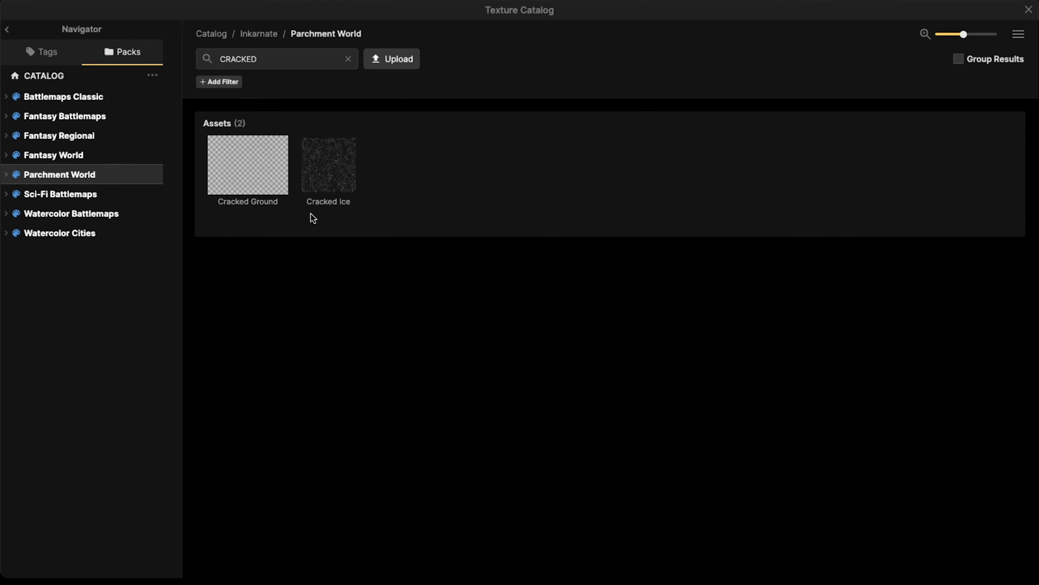
left_click(246, 179)
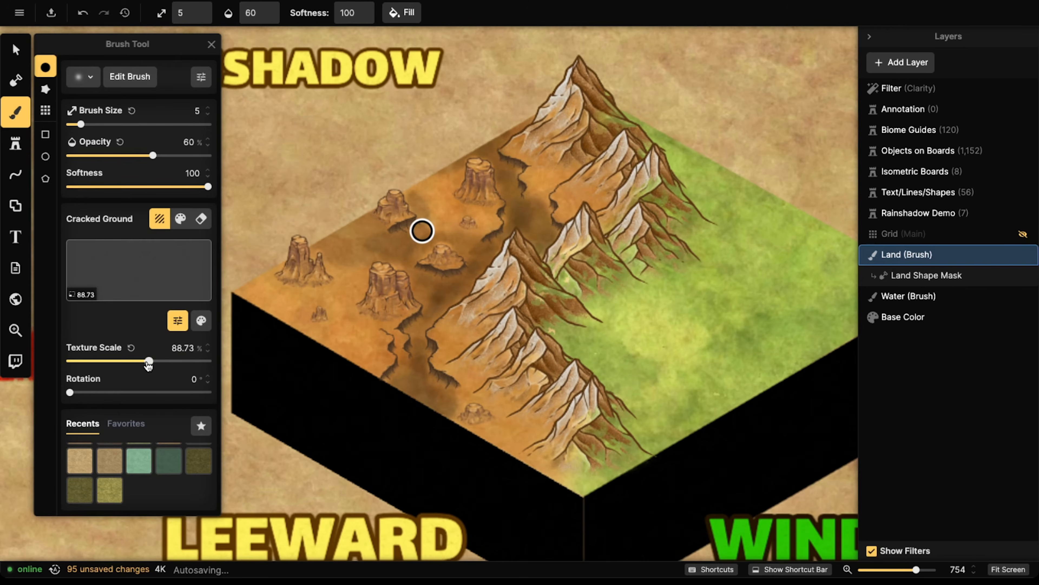
- Brush Cracked Ground lightly beside the two-tower mesa and raise the brush opacity to 100%
scroll(305, 311, "up", 5)
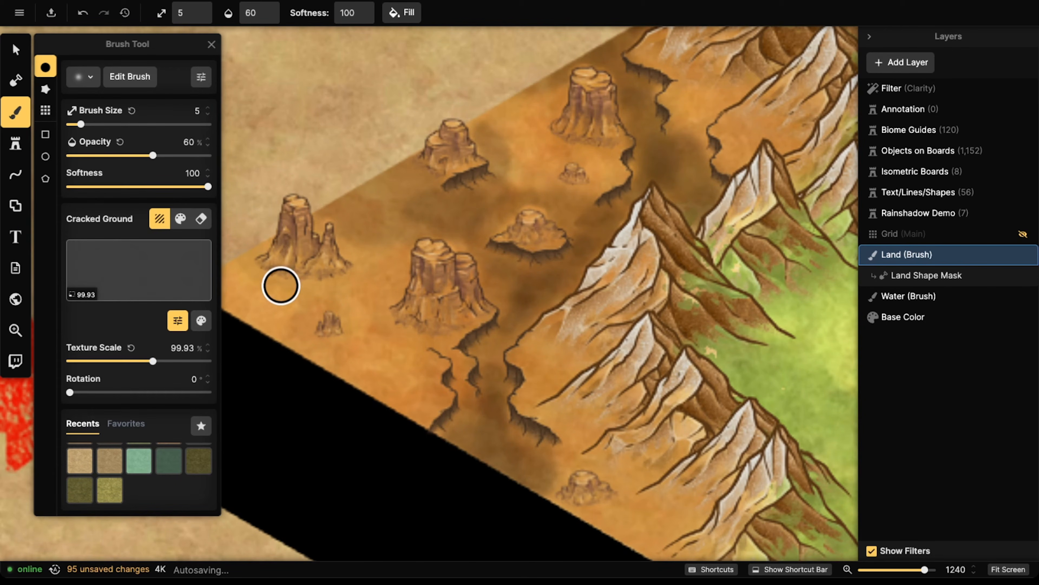
left_click_drag(264, 274, 254, 268)
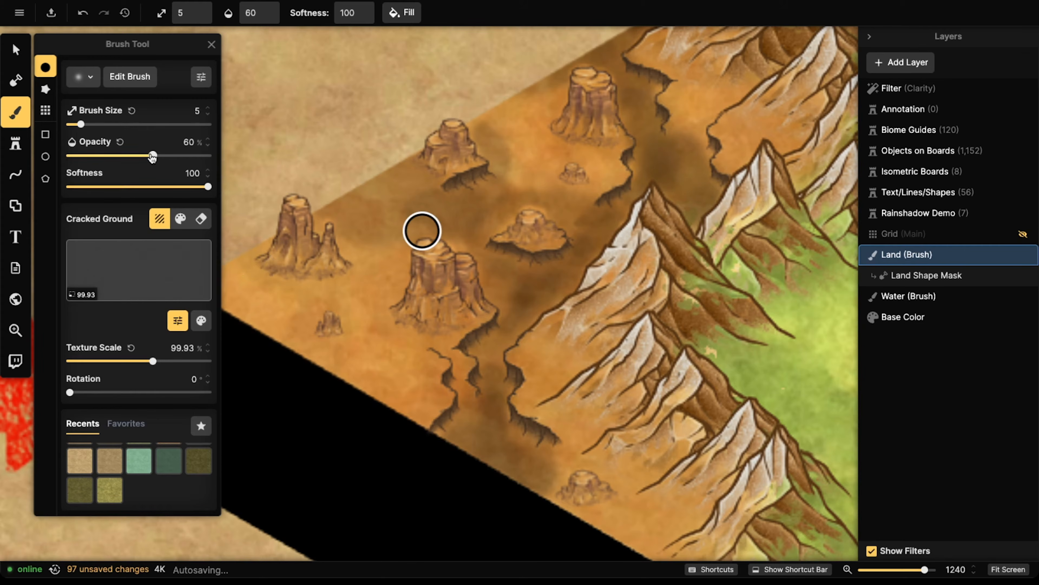
mouse_move(268, 252)
left_mouse_down()
mouse_move(289, 242)
mouse_move(357, 257)
mouse_move(393, 247)
left_mouse_up()
left_click_drag(195, 156, 254, 138)
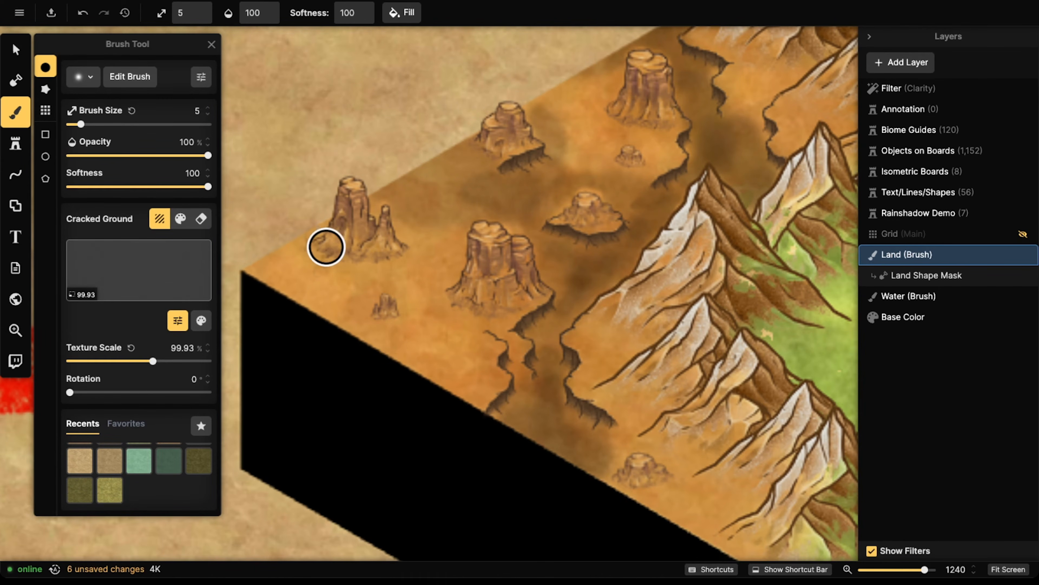
- Paint Cracked Ground at size 5 and 100% opacity around the two-tower and multi-tower mesas and below the medium mesa's cliff
left_click_drag(417, 268, 385, 254)
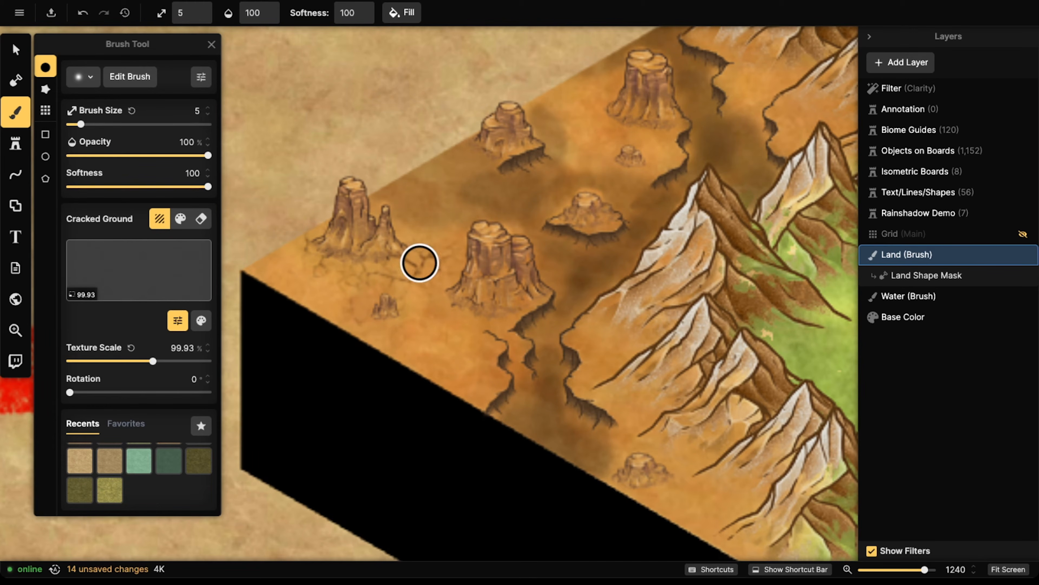
mouse_move(471, 293)
left_mouse_down()
mouse_move(498, 290)
mouse_move(446, 326)
mouse_move(510, 291)
mouse_move(500, 322)
left_mouse_up()
mouse_move(479, 382)
left_mouse_down()
mouse_move(564, 224)
mouse_move(628, 223)
left_mouse_up()
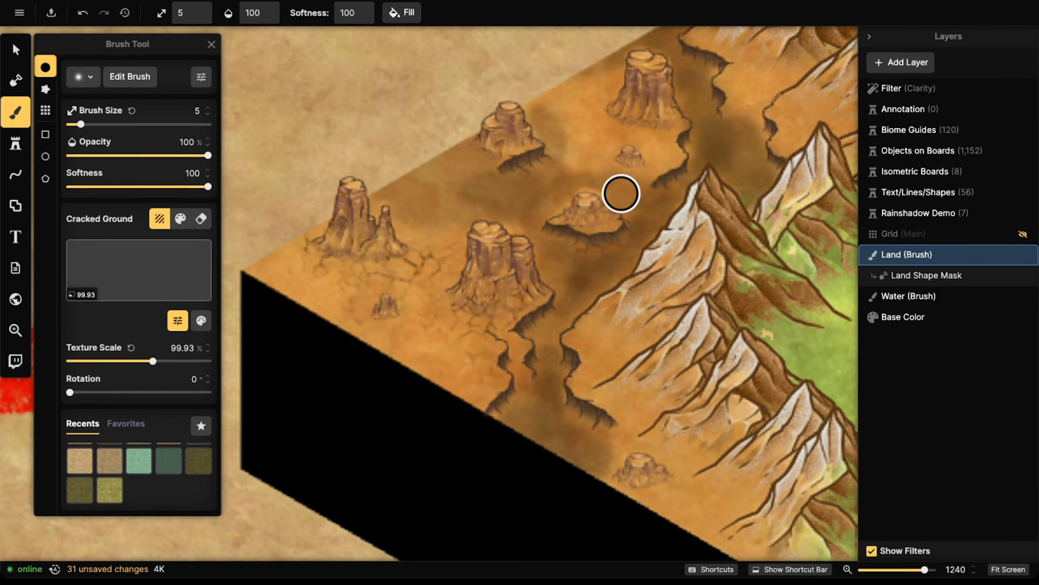
left_click_drag(528, 191, 547, 166)
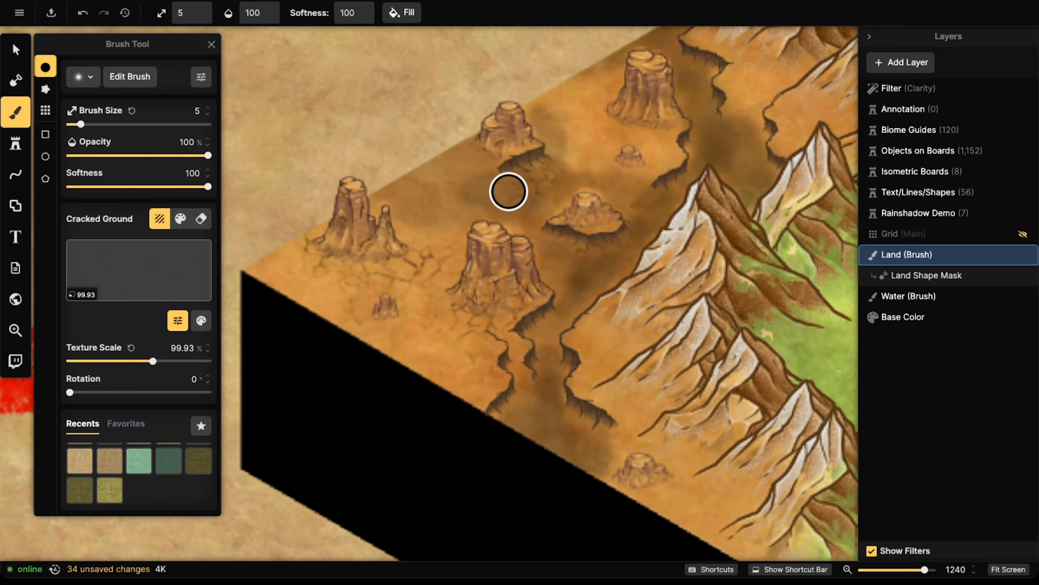
- Paint Cracked Ground around the large back mesa and along the nearby cliffs toward the ridge
scroll(450, 137, "right", 4)
scroll(471, 135, "up", 1)
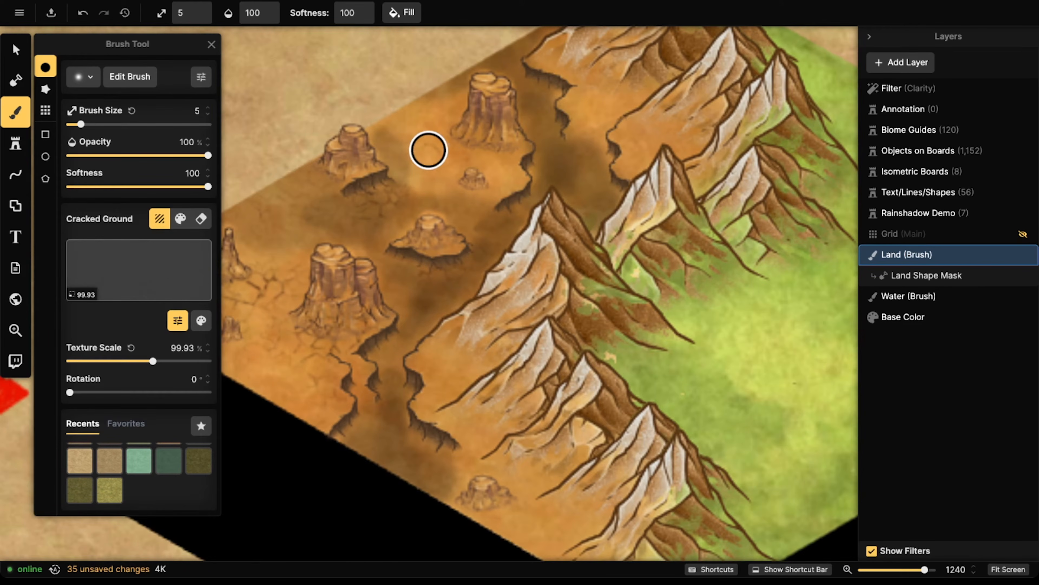
left_click_drag(506, 187, 513, 149)
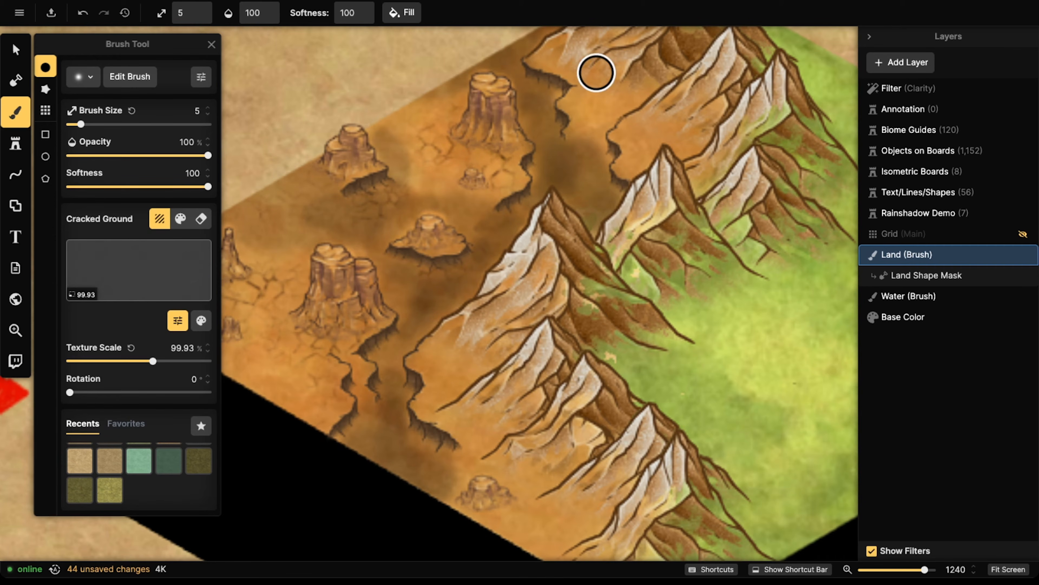
left_click_drag(617, 93, 581, 129)
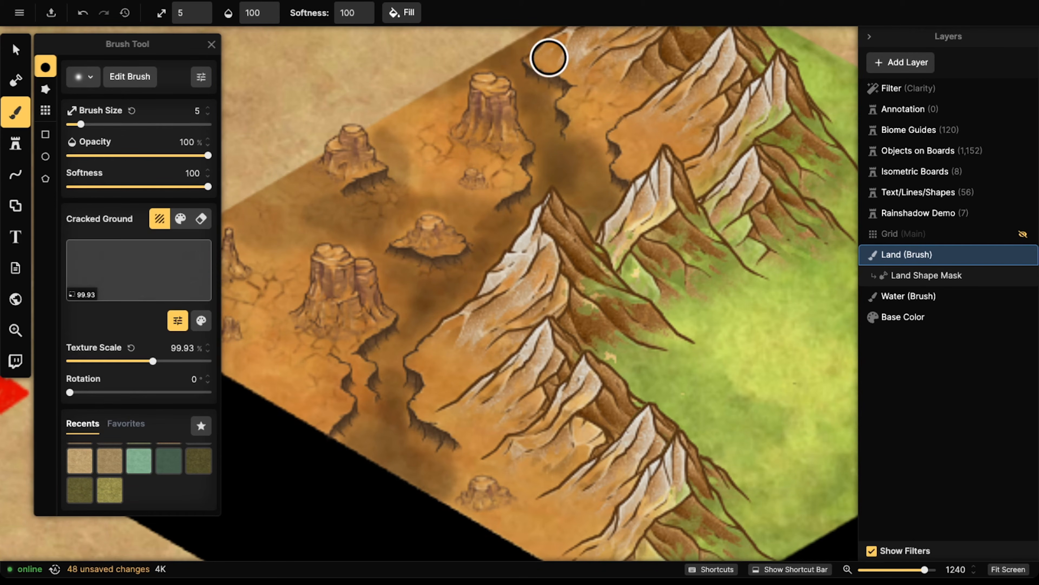
- Paint Cracked Ground along the cliffs by the ridge, in the back gap and around the front leeward cliffs
mouse_move(563, 47)
left_mouse_down()
mouse_move(606, 117)
mouse_move(574, 170)
left_mouse_up()
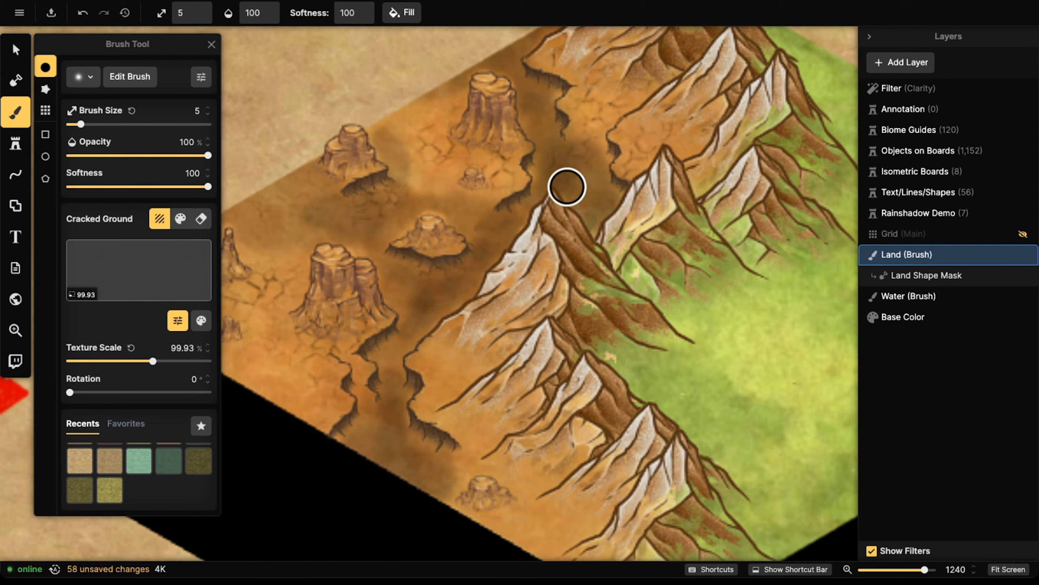
left_click_drag(533, 124, 609, 187)
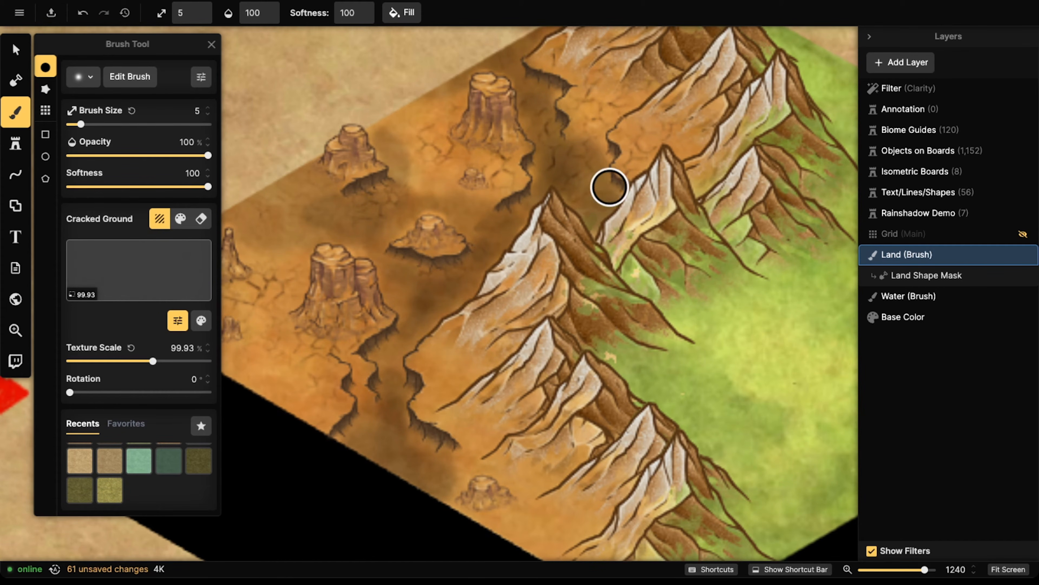
left_click_drag(413, 308, 404, 278)
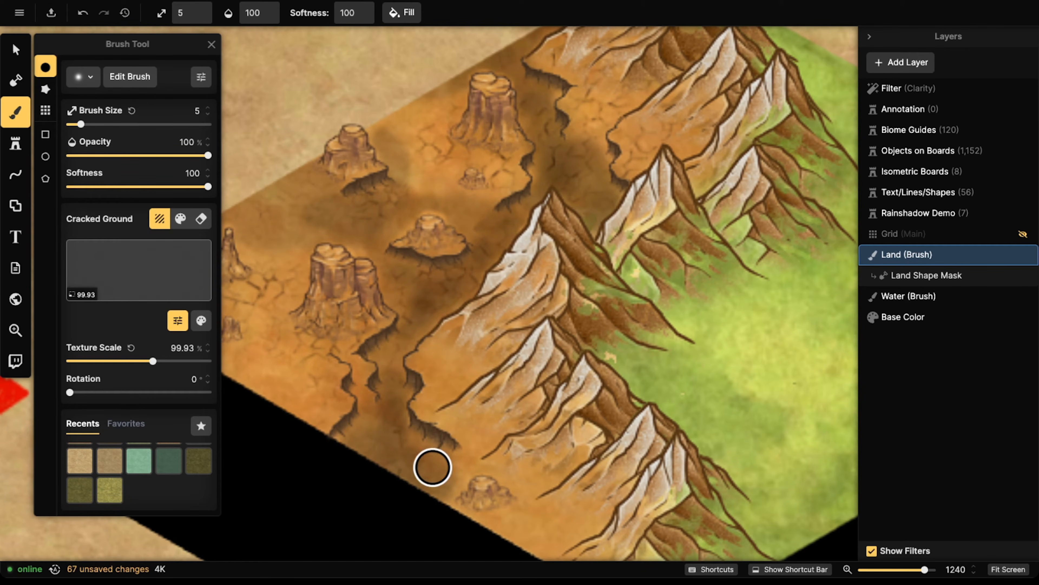
mouse_move(454, 477)
left_mouse_down()
mouse_move(391, 355)
mouse_move(387, 388)
left_mouse_up()
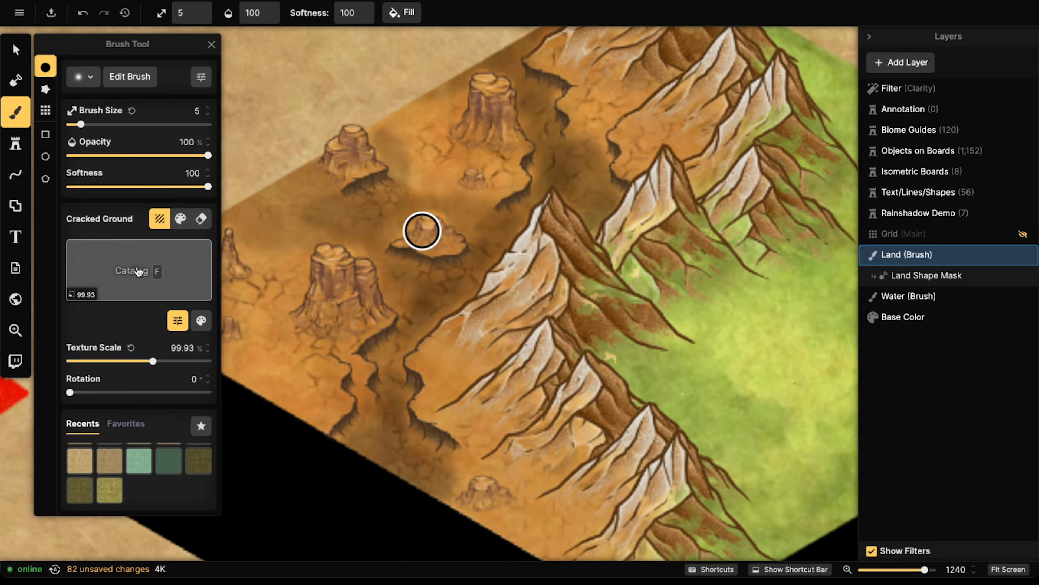
- Search the Watercolor Cities textures for "GRAVEL" and choose Gravel for the brush
left_click(139, 262)
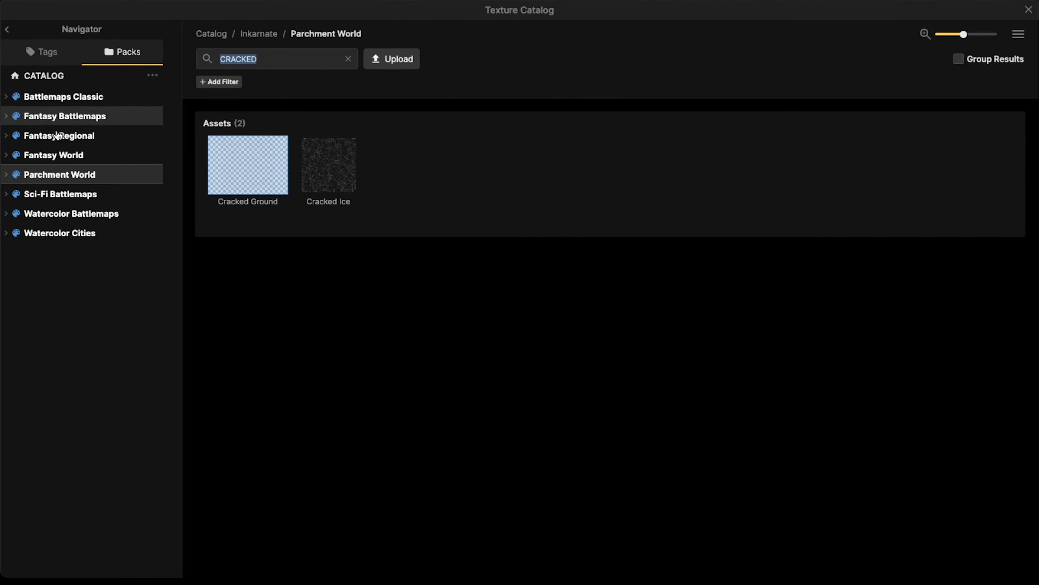
left_click(63, 234)
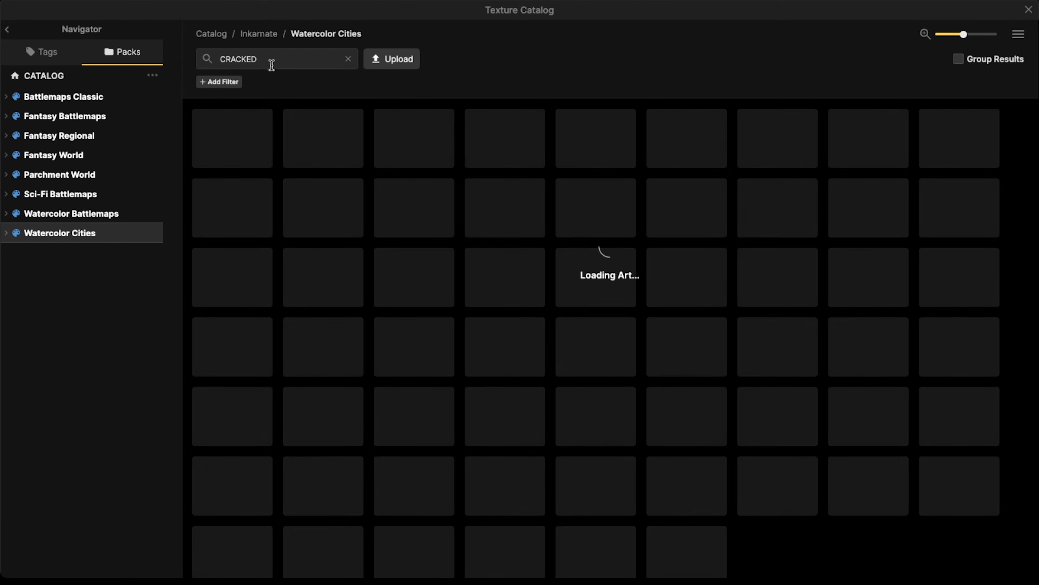
double_click(273, 60)
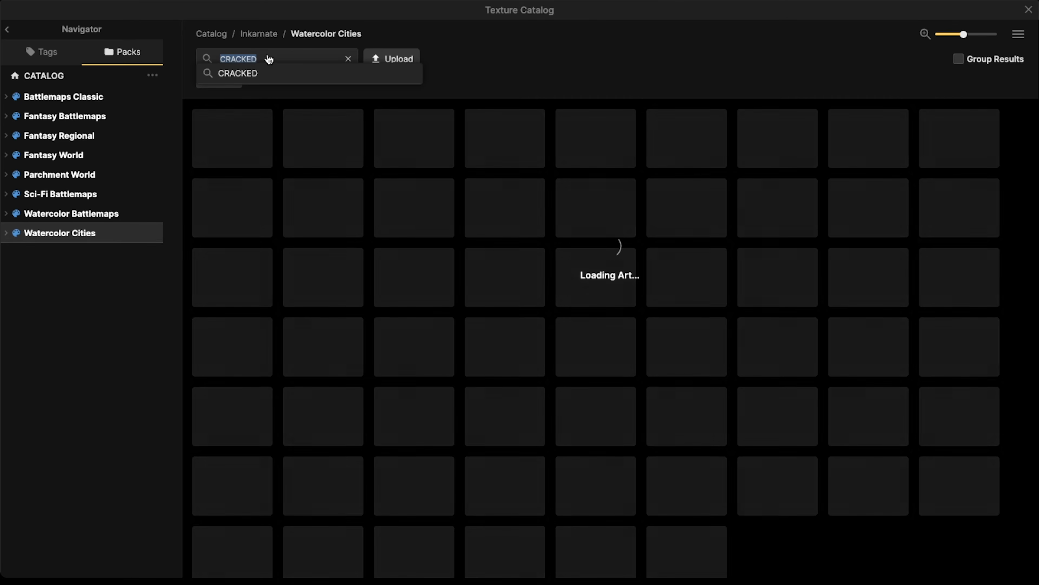
key("BackSpace")
type("GRAVEL")
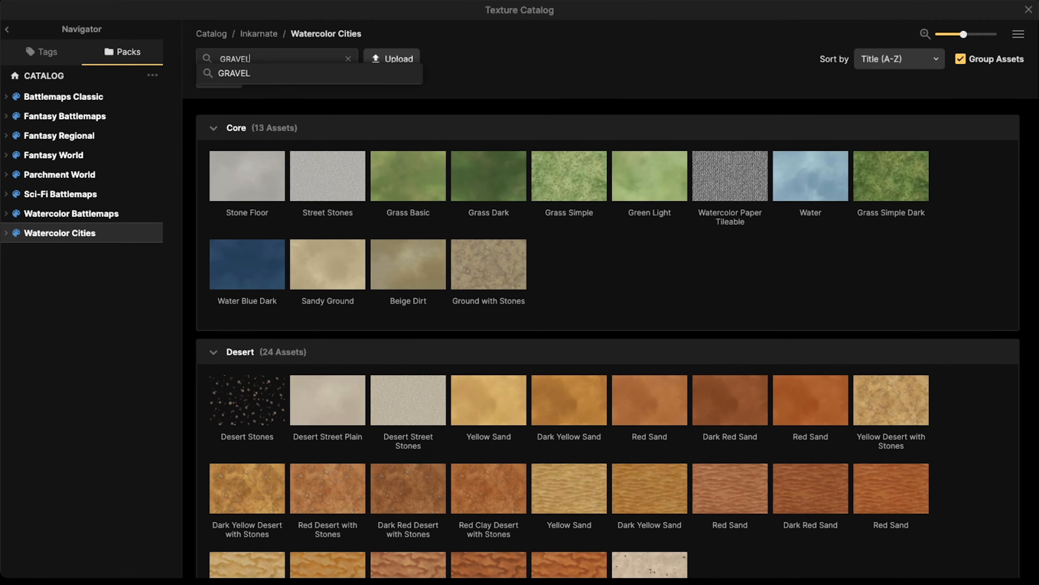
key("Return")
left_click(252, 158)
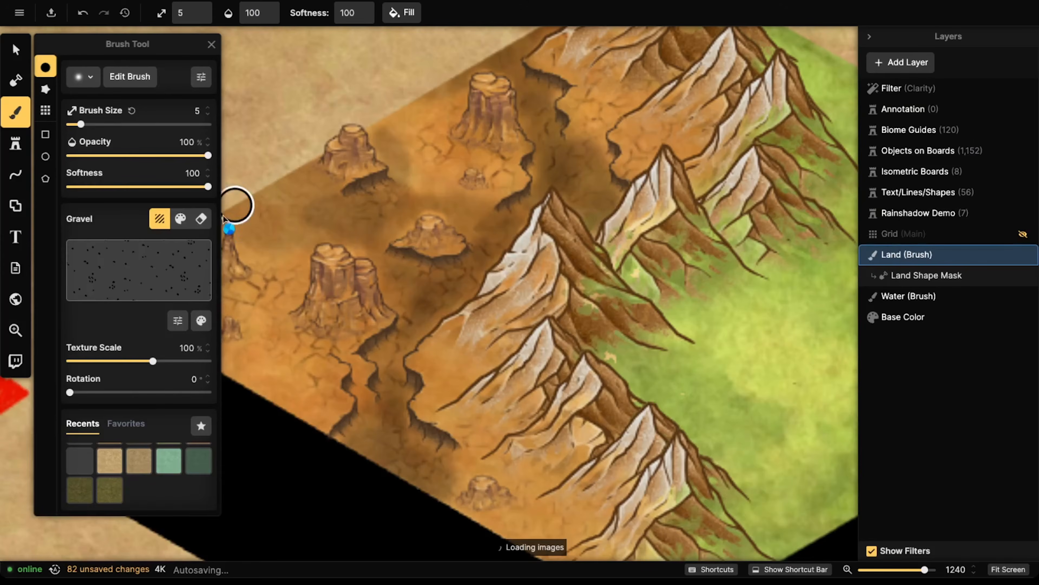
- Set the Gravel texture scale to 5.42%, with brush size 15 and opacity 30%
left_click_drag(153, 361, 81, 361)
left_click(194, 156)
key("]")
left_click(283, 225)
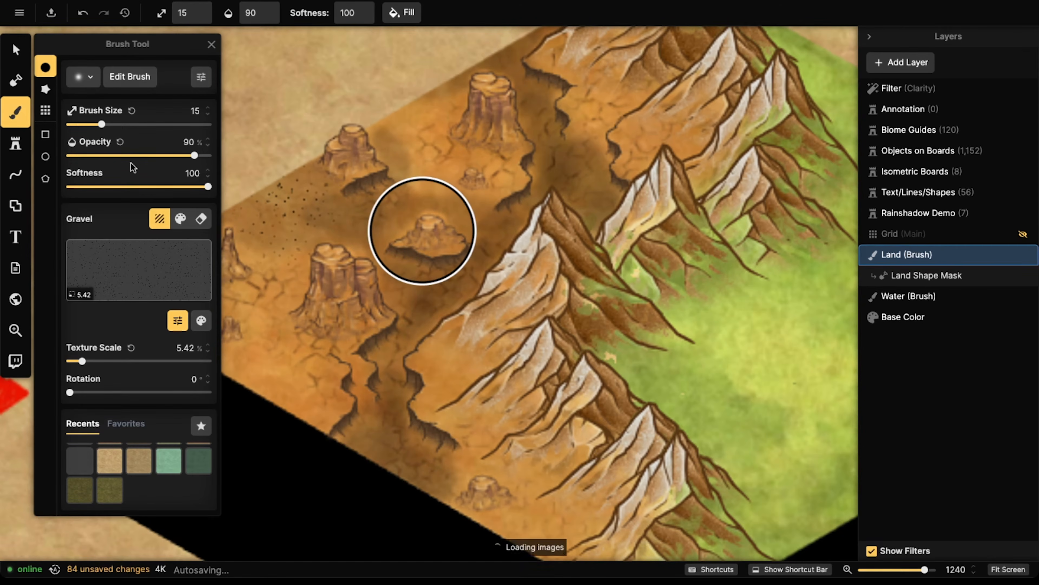
key("ctrl+z")
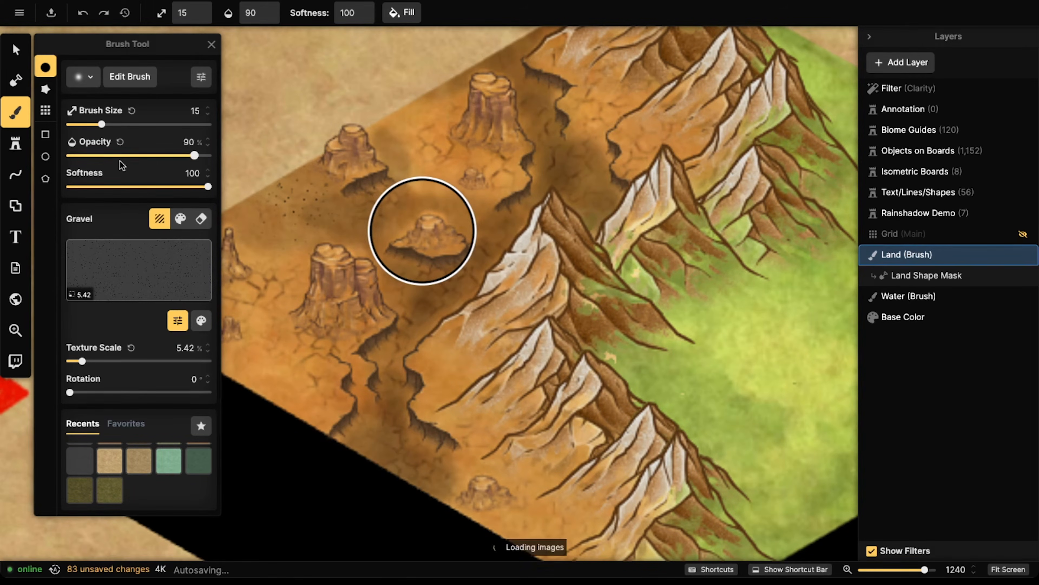
left_click(112, 156)
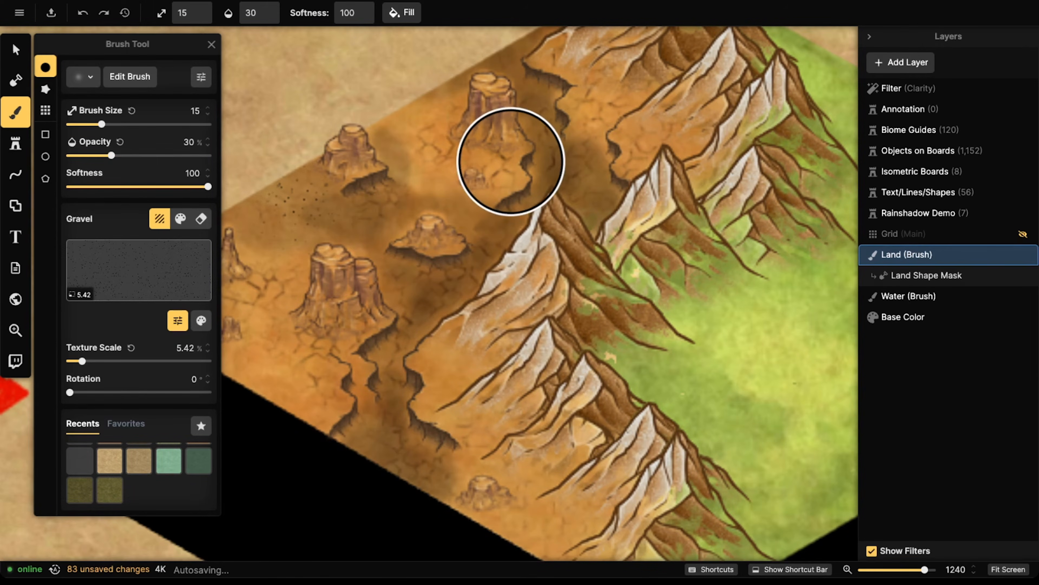
- Dab Gravel around the large back mesa and along the cliffs beside the ridge
left_click(410, 110)
left_click(717, 82)
left_click(710, 89)
left_click(659, 102)
left_click(607, 67)
left_click(559, 63)
left_click(591, 126)
left_click(577, 165)
left_click(606, 169)
left_click(429, 298)
left_click(414, 333)
- Scatter Gravel around the multi-tower and two-tower mesas, the front cliffs and the board's outer leeward corner
left_click(403, 303)
left_click(318, 287)
left_click(276, 233)
left_click(275, 281)
left_click_drag(277, 317, 332, 203)
left_click(325, 265)
left_click(335, 228)
left_click(265, 242)
left_click(248, 207)
left_click(565, 359)
left_click(540, 270)
left_click(503, 326)
left_click(423, 318)
left_click(385, 226)
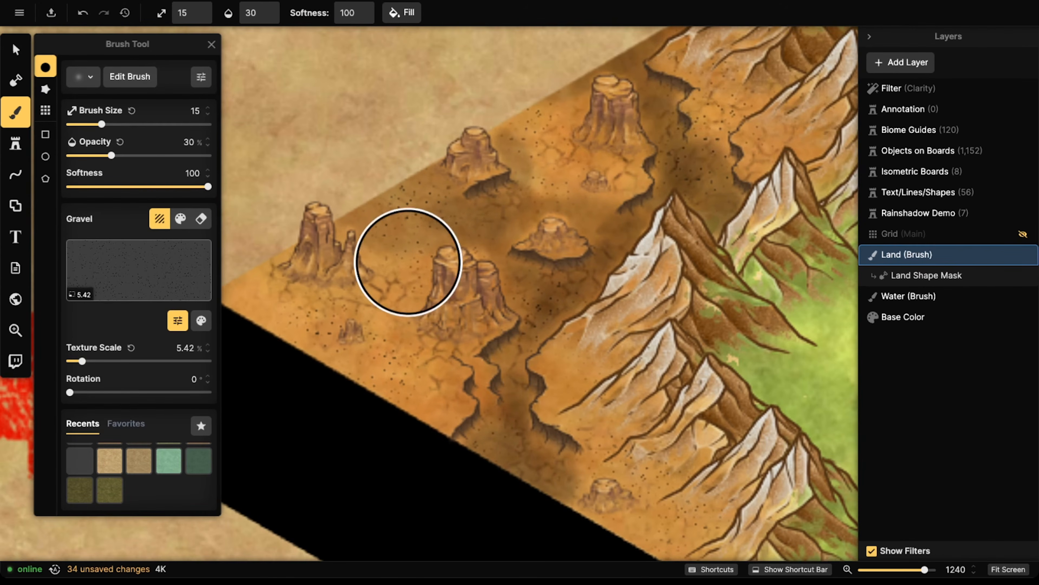
left_click(298, 280)
left_click_drag(298, 280, 267, 301)
- Add a few more Gravel dabs around the back cliffs and along the upper edge of the leeward side
scroll(371, 208, "down", 6)
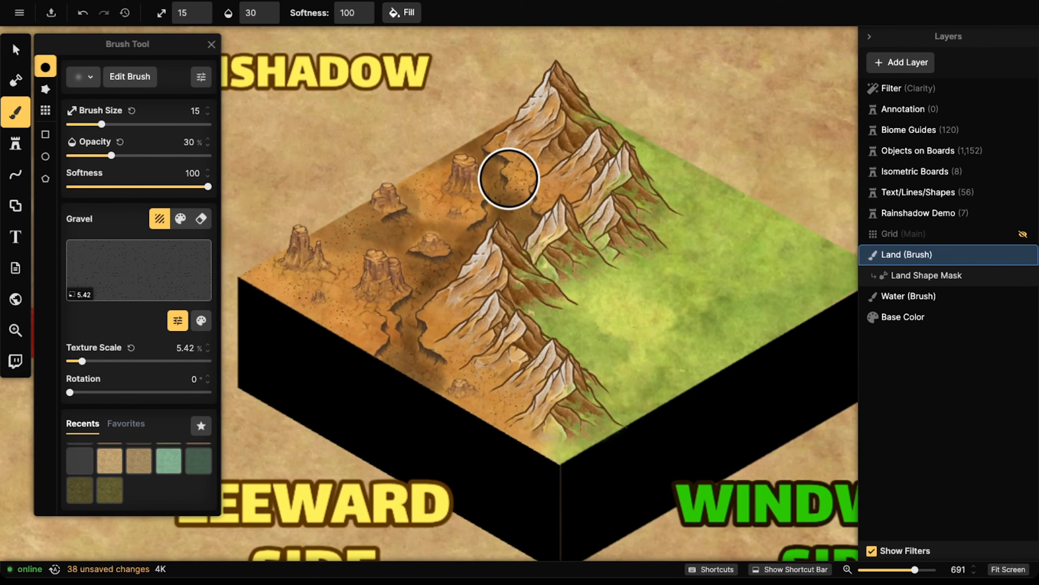
left_click(510, 178)
left_click(558, 188)
left_click(478, 127)
left_click(480, 131)
left_click(452, 147)
left_click(408, 170)
- Copy the Orc Tower and Orc Building from the desert board to the rainshadow board's back leeward edge
left_click_drag(242, 206, 441, 192)
left_click_drag(291, 194, 474, 183)
left_click(11, 45)
scroll(407, 161, "up", 1)
left_click(393, 110)
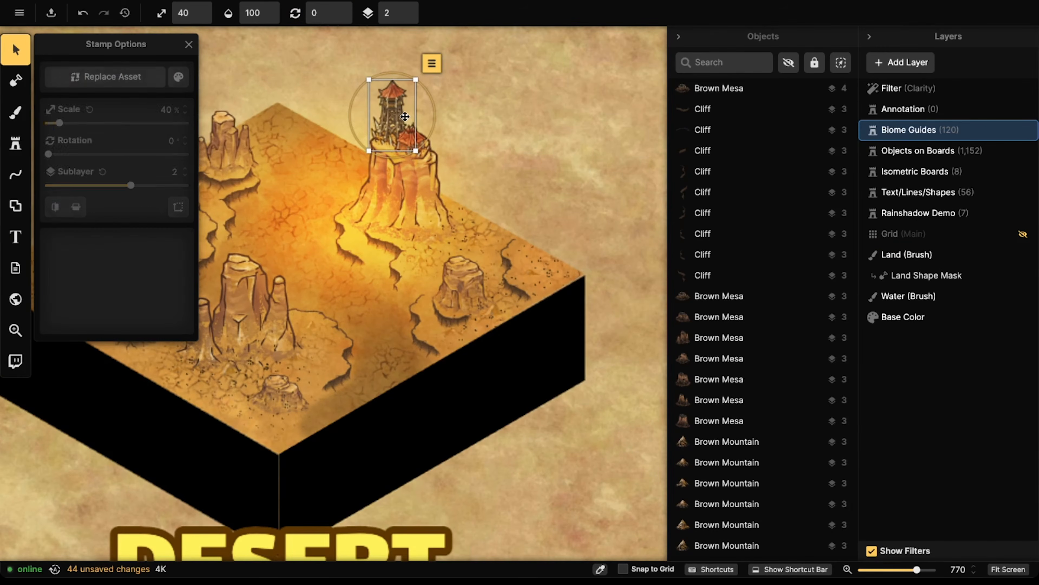
left_click(411, 128, "shift")
left_click_drag(415, 130, 351, 211)
left_click(360, 203)
left_click(388, 215, "shift")
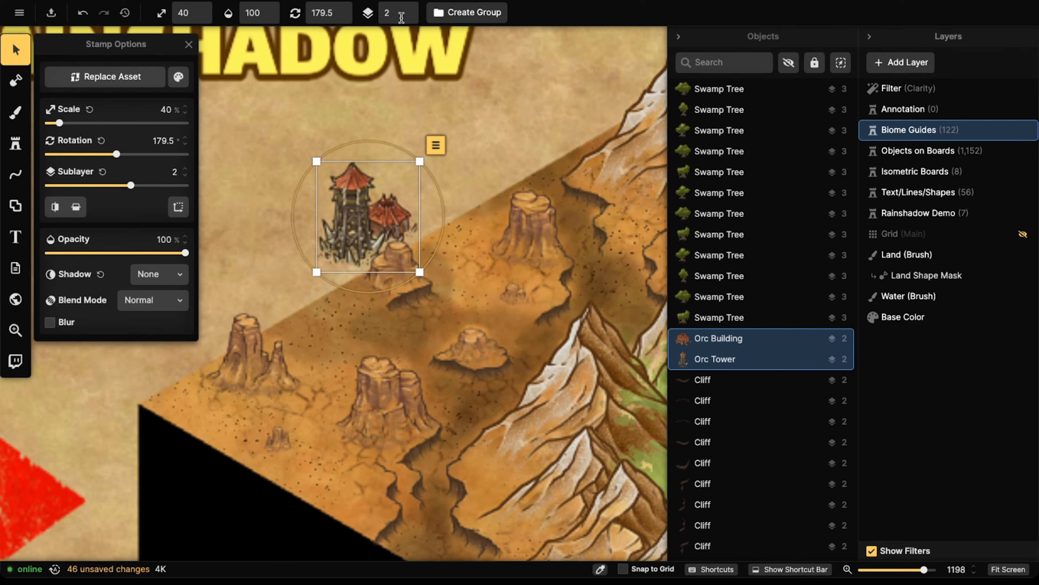
- Raise the copied Orc Tower and Orc Building to sublayer 4 and move them near the large back mesa
left_click(354, 200)
left_click_drag(354, 201, 547, 129)
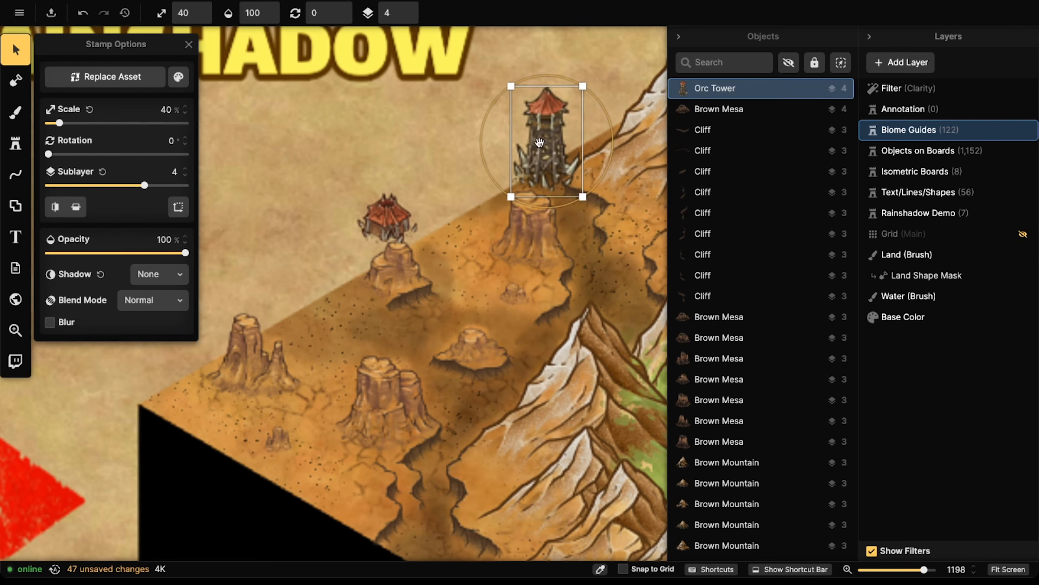
scroll(547, 128, "right", 3)
left_click(249, 212)
left_click_drag(249, 212, 296, 148)
left_click(381, 136)
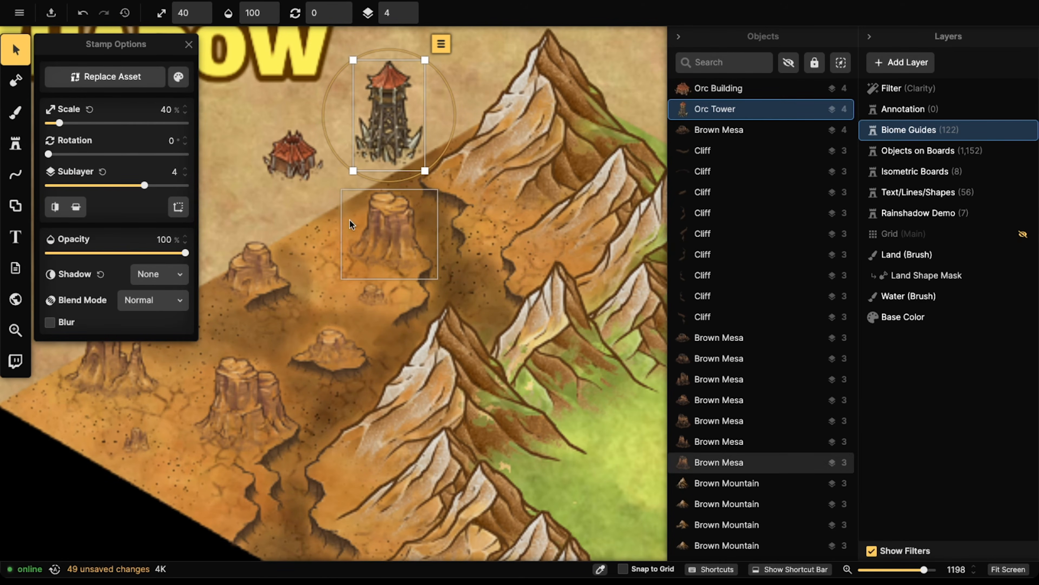
- Scale the Orc Tower and Orc Building down to 20% and place both on top of the large back mesa
scroll(396, 283, "up", 3)
left_click_drag(378, 71, 378, 255)
key("[")
left_click_drag(388, 374, 374, 317)
key("[")
left_click_drag(377, 262, 366, 265)
left_click(249, 266)
left_click_drag(250, 264, 380, 317)
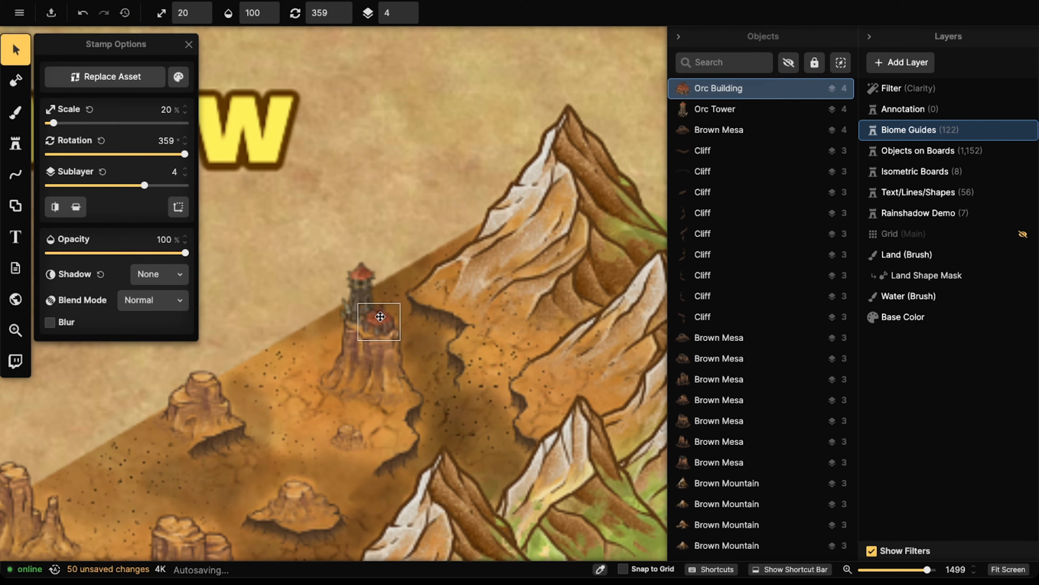
- Stamp an Orc Building at 20% scale on top of the low central mesa and raise it to sublayer 6
key("Escape")
scroll(275, 212, "down", 4)
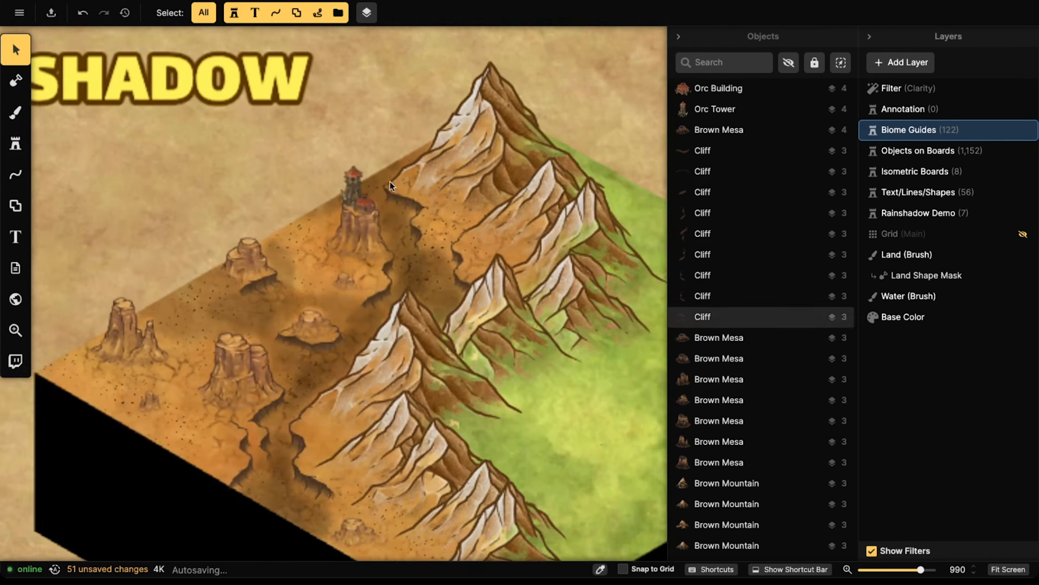
left_click(357, 210)
left_click(15, 141)
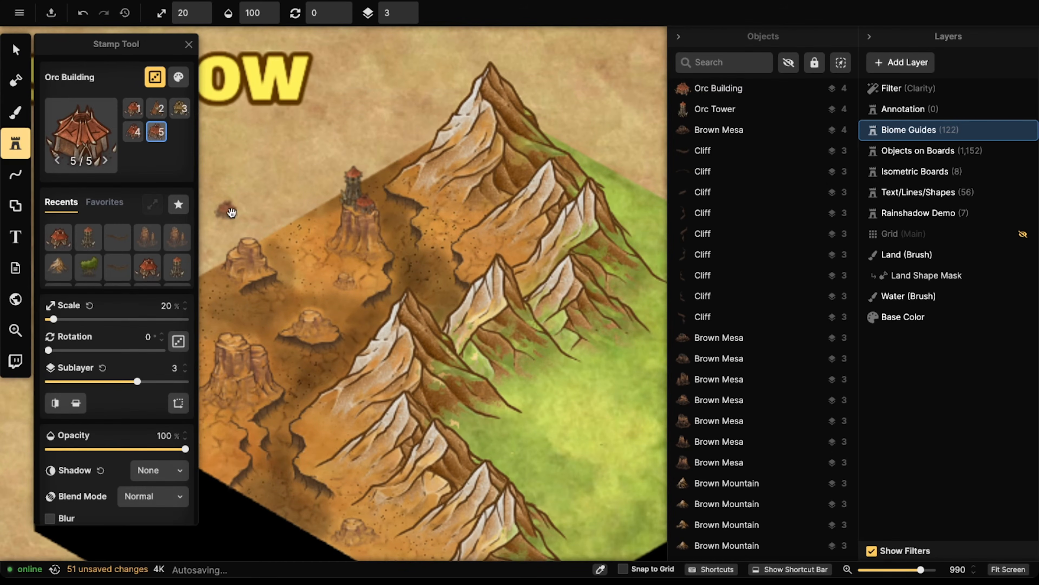
scroll(320, 328, "up", 3)
scroll(320, 327, "up", 3)
scroll(320, 328, "up", 4)
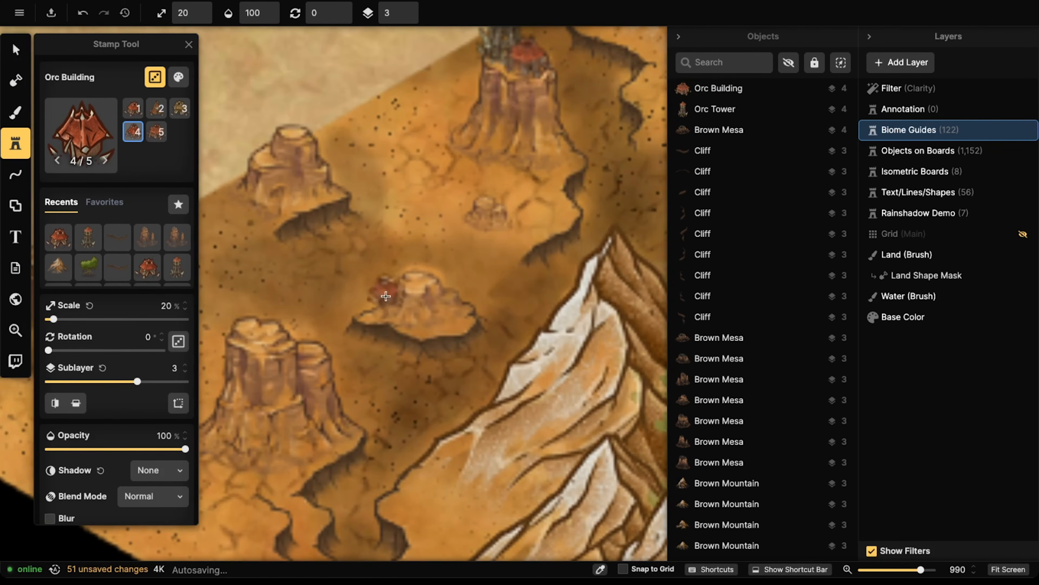
left_click(414, 276)
left_click(15, 49)
left_click(405, 9)
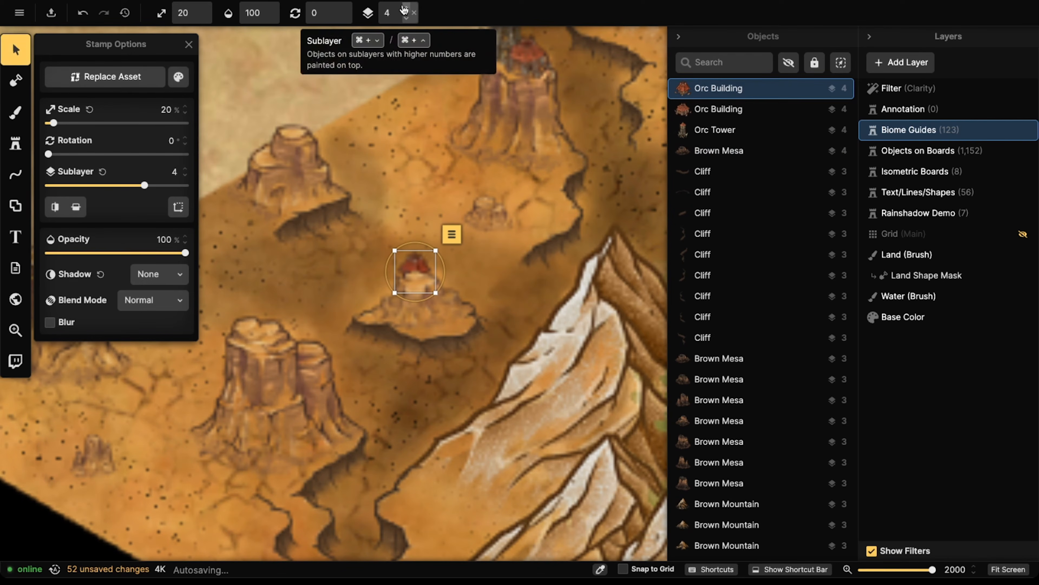
left_click(405, 9)
- Stamp the tent-shaped Orc Building variant at 20% scale and sublayer 4 on top of the multi-tower mesa
left_click(15, 143)
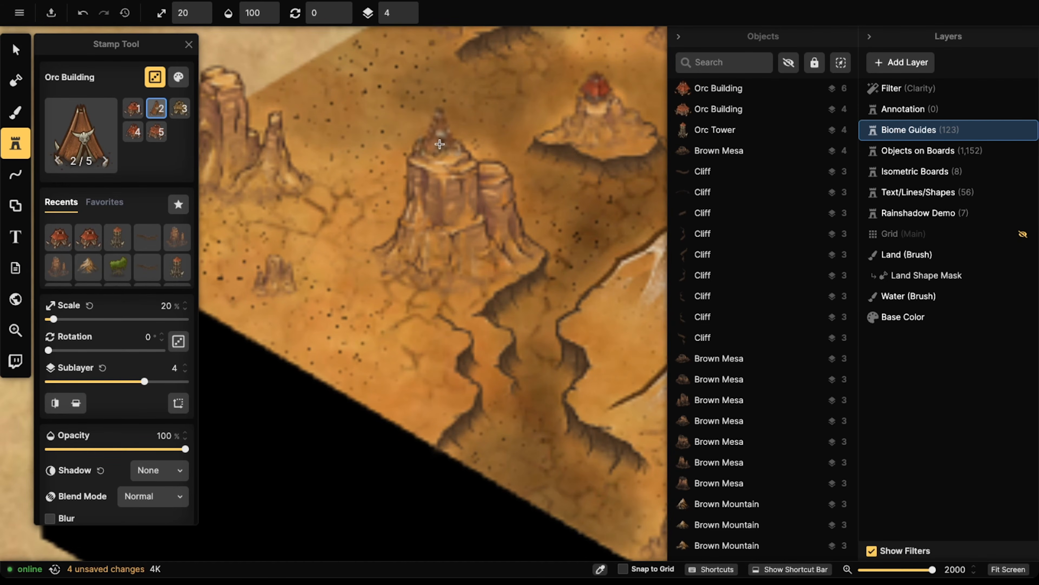
left_click(440, 143)
scroll(440, 143, "down", 5)
scroll(368, 204, "right", 3)
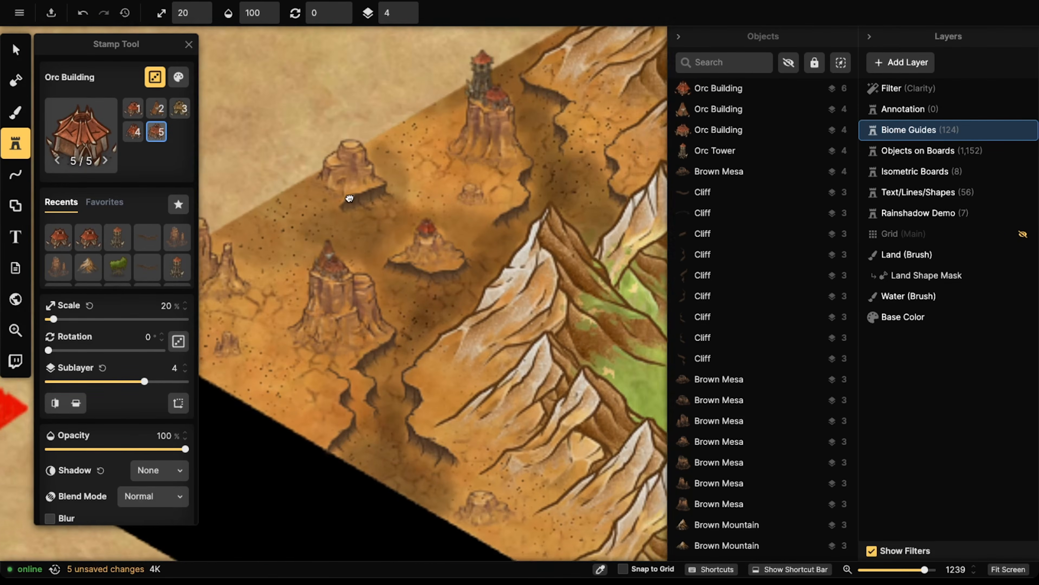
scroll(239, 140, "down", 2)
left_click(16, 50)
left_click(344, 200)
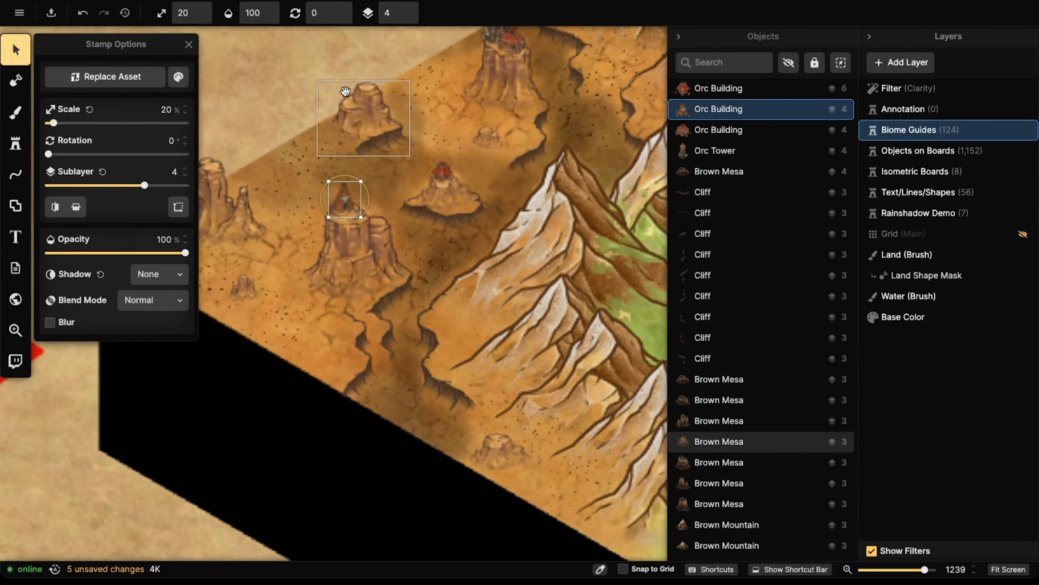
scroll(388, 196, "up", 2)
scroll(388, 197, "up", 2)
key("Escape")
- Review the rainshadow board with its new buildings alongside the desert and forest boards
scroll(319, 184, "down", 5)
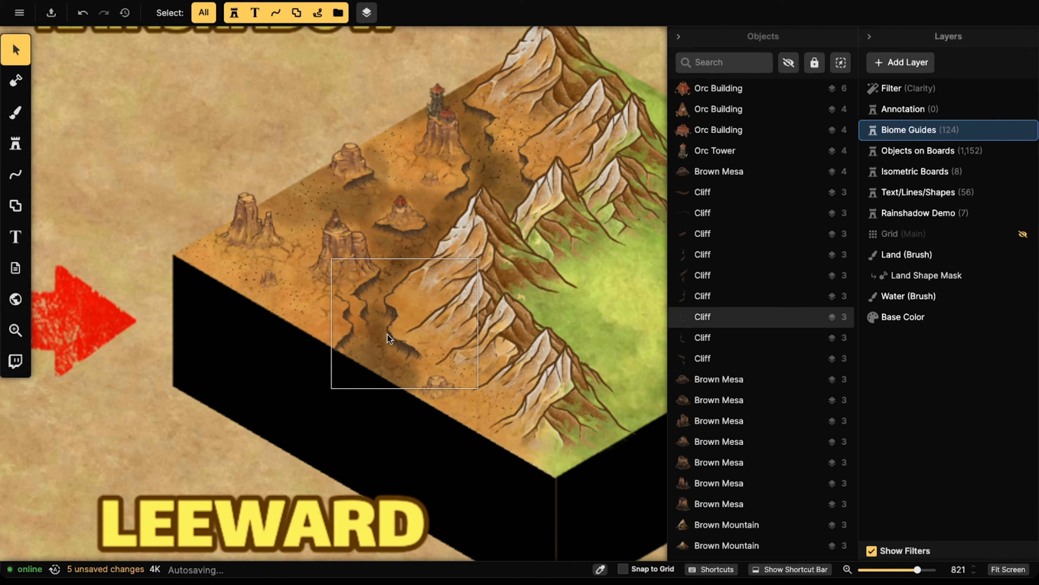
left_click(340, 221)
left_click(329, 186)
scroll(329, 185, "down", 3)
left_click_drag(376, 156, 345, 169)
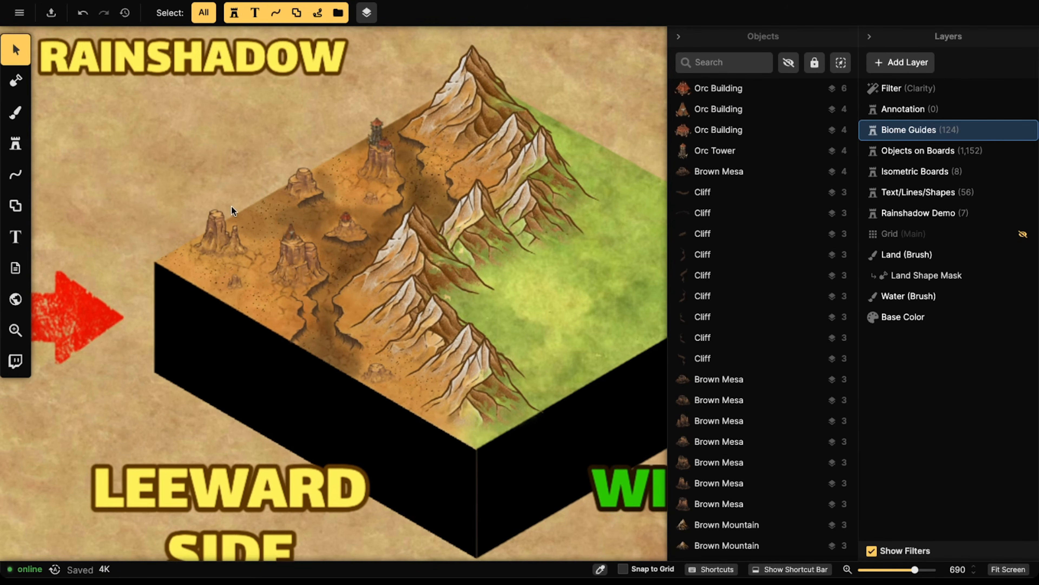
scroll(238, 204, "down", 5)
left_click_drag(243, 213, 346, 277)
scroll(343, 210, "down", 3)
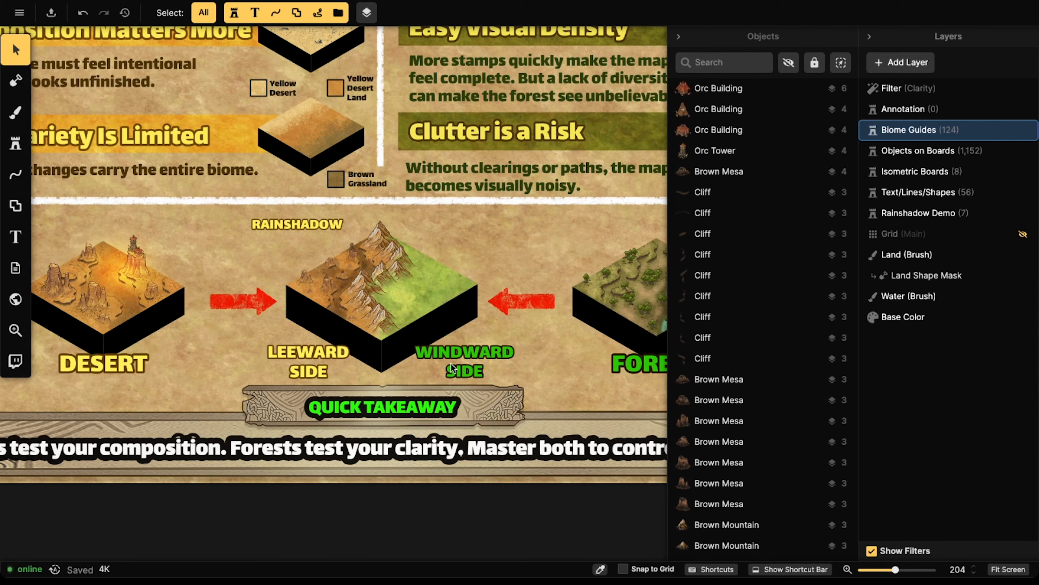
left_click(16, 144)
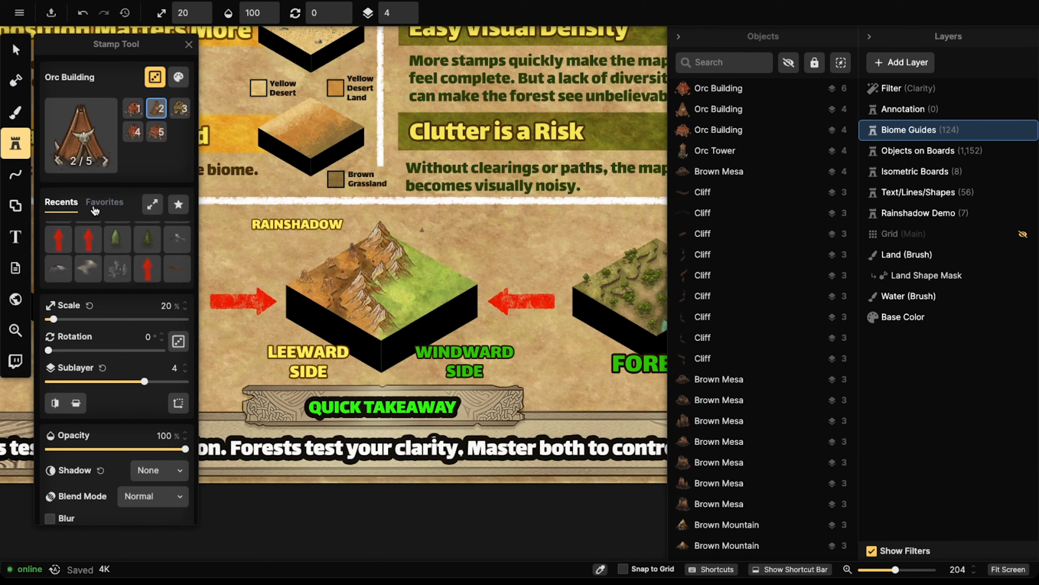
left_click(16, 50)
- Copy the Round Light from the desert board onto the leeward side of the rainshadow board
scroll(438, 537, "up", 10)
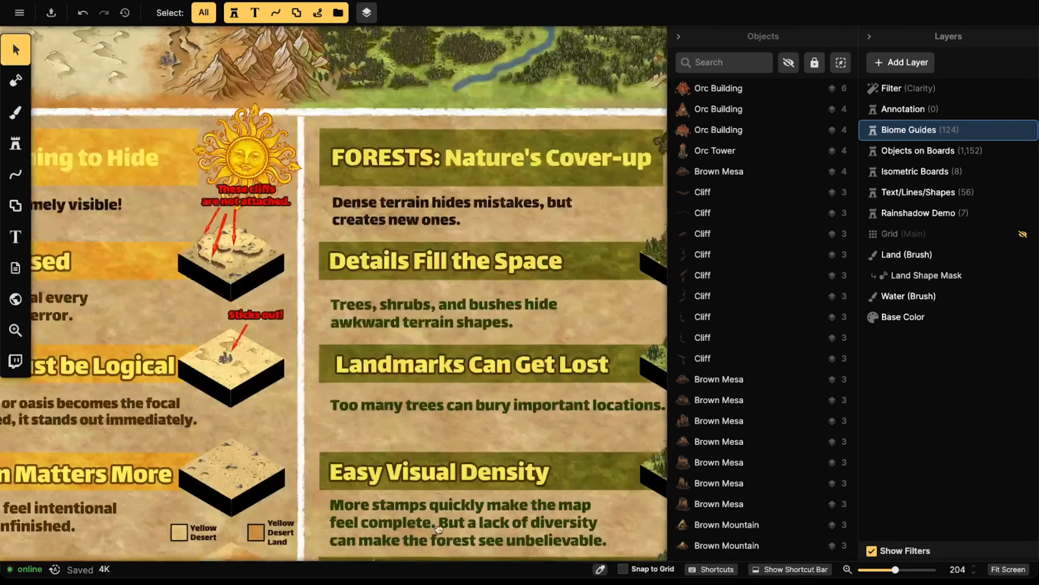
scroll(437, 537, "down", 15)
scroll(294, 334, "left", 6)
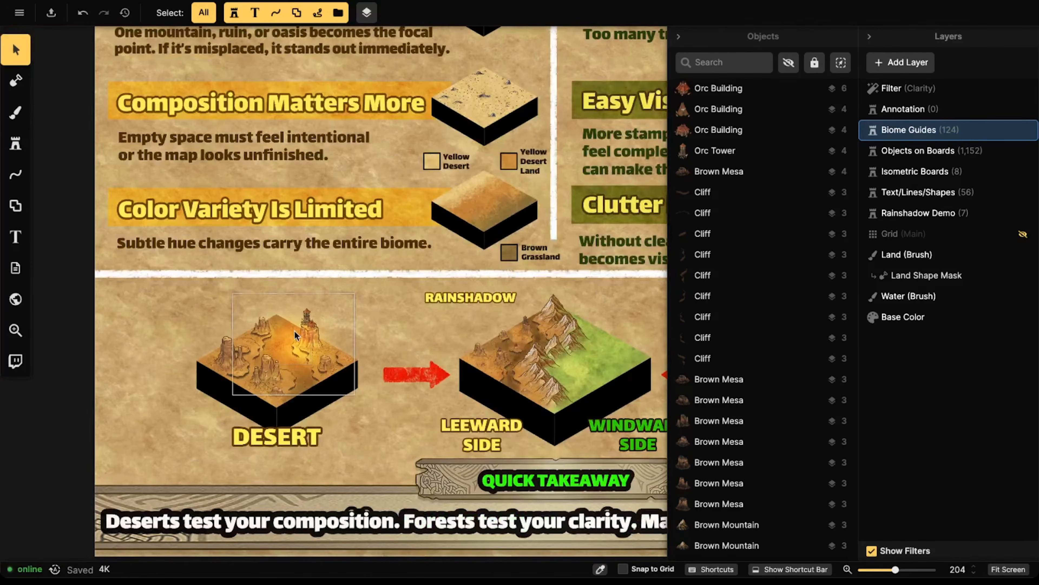
left_click(293, 333)
left_click_drag(294, 333, 487, 340)
scroll(487, 342, "up", 2)
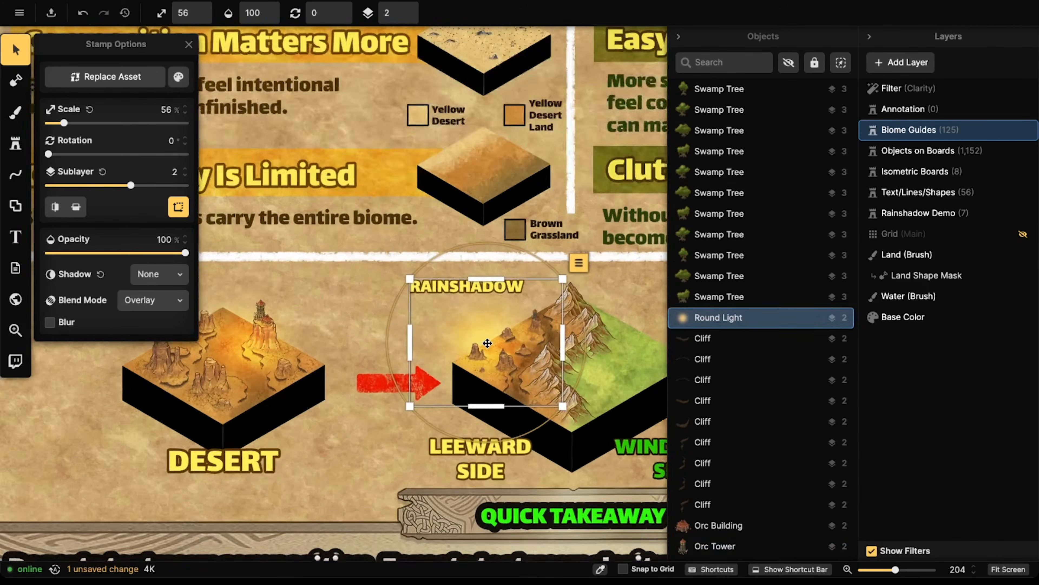
- Raise the rainshadow board's Round Light to sublayer 10, shrink it to 35% scale over the rear ridge peak, and set its opacity to 50%
scroll(487, 343, "up", 3)
left_click(408, 9)
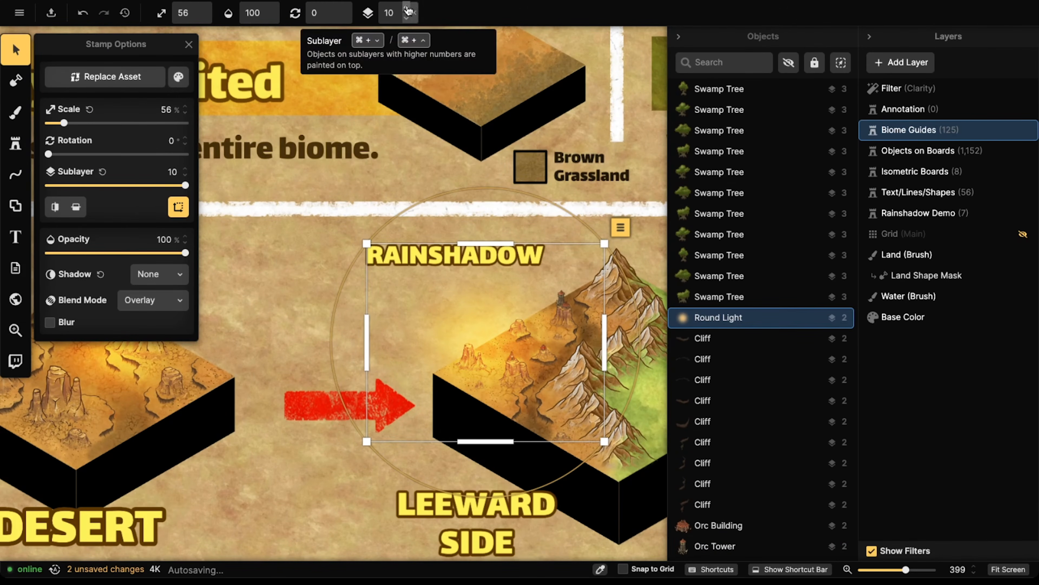
left_click_drag(600, 433, 516, 370)
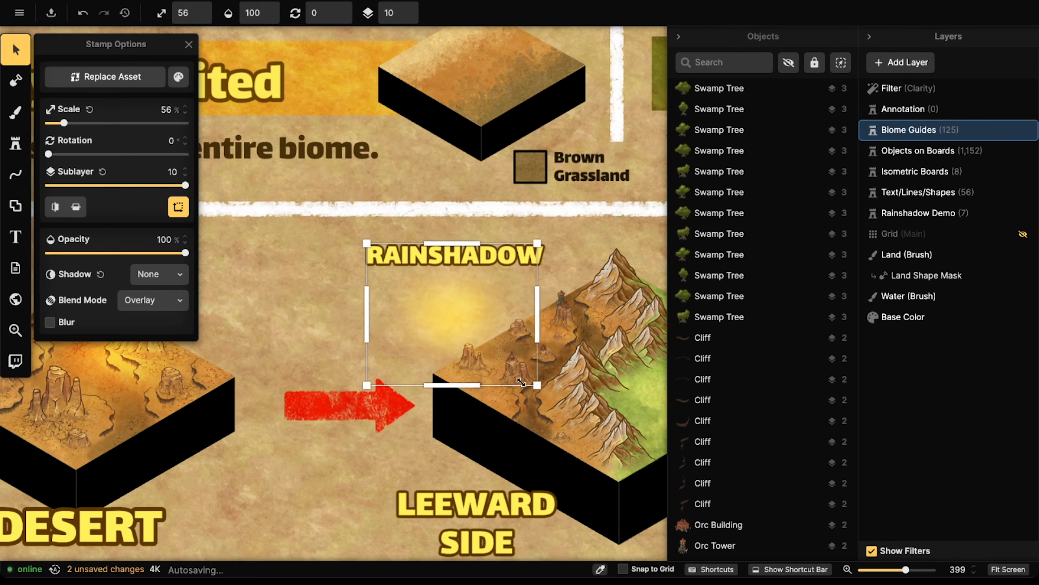
left_click_drag(457, 339, 587, 301)
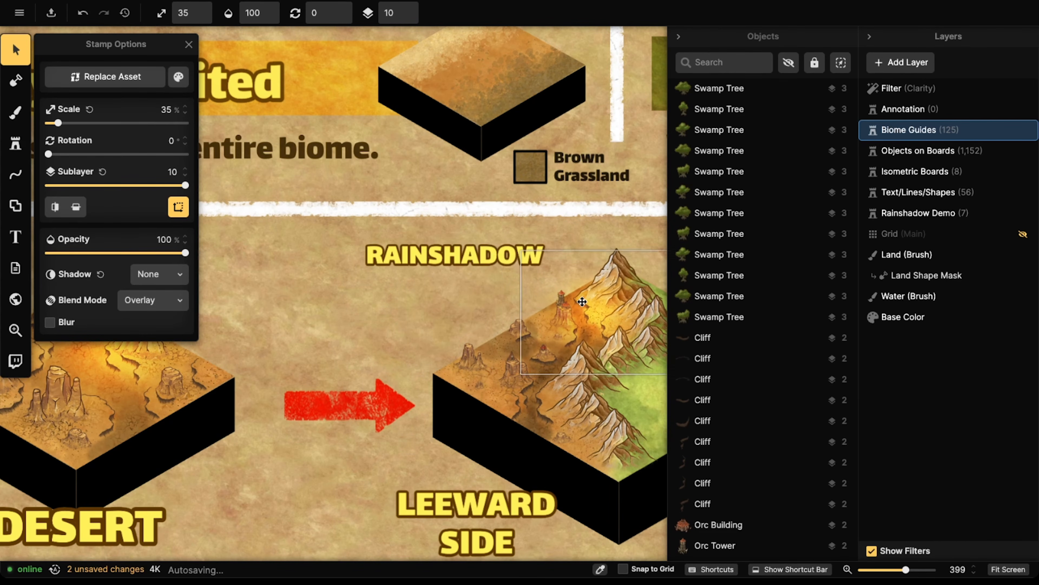
left_click(117, 253)
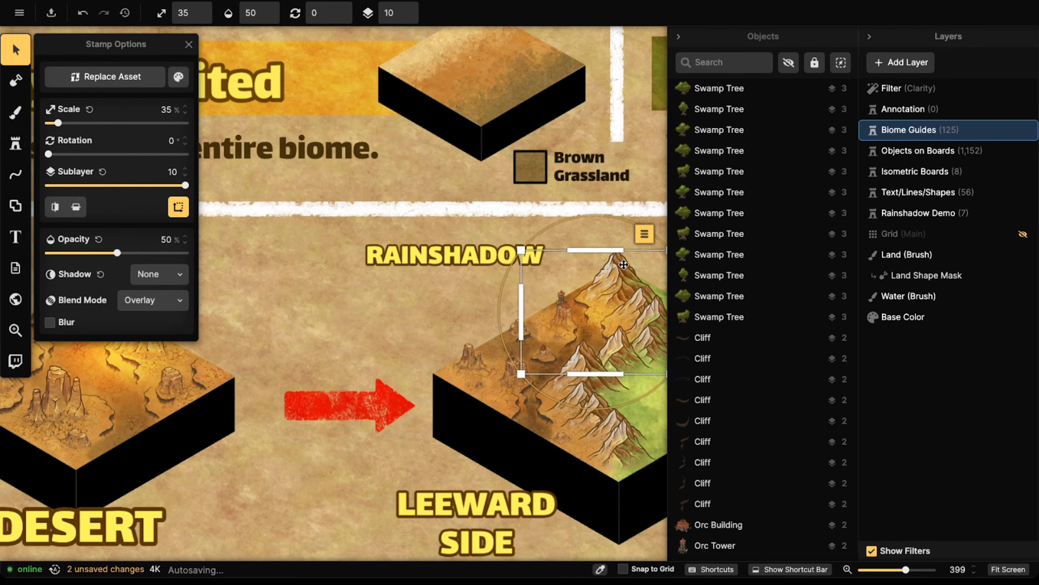
- Paste three Round Light copies at 15% scale and 50% opacity along the middle and front peaks of the ridge
scroll(556, 255, "down", 2)
left_click(557, 255)
key("ctrl+v")
left_click_drag(512, 370, 524, 338)
key("bracketleft")
key("bracketleft")
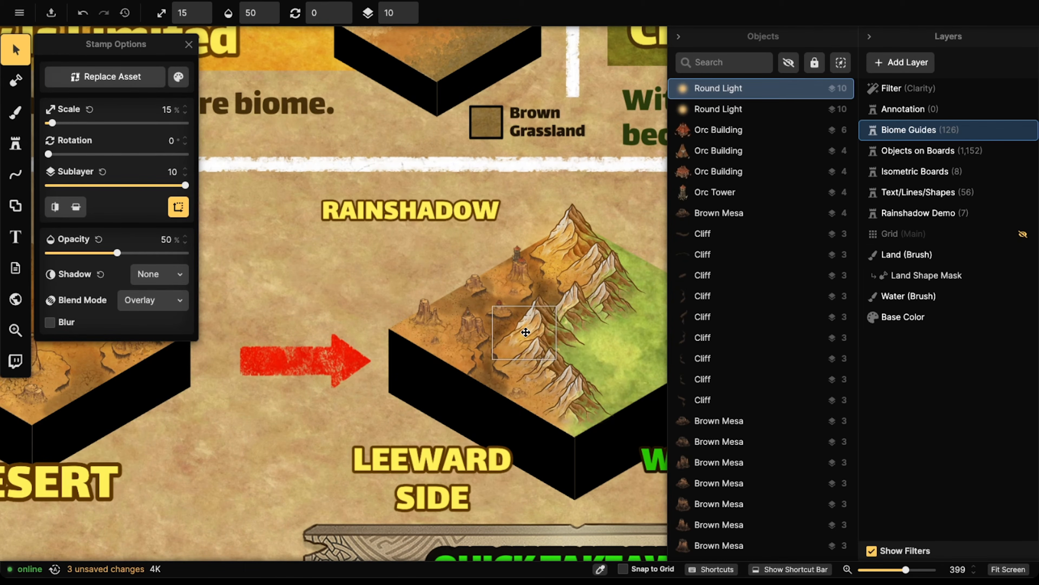
key("ctrl+v")
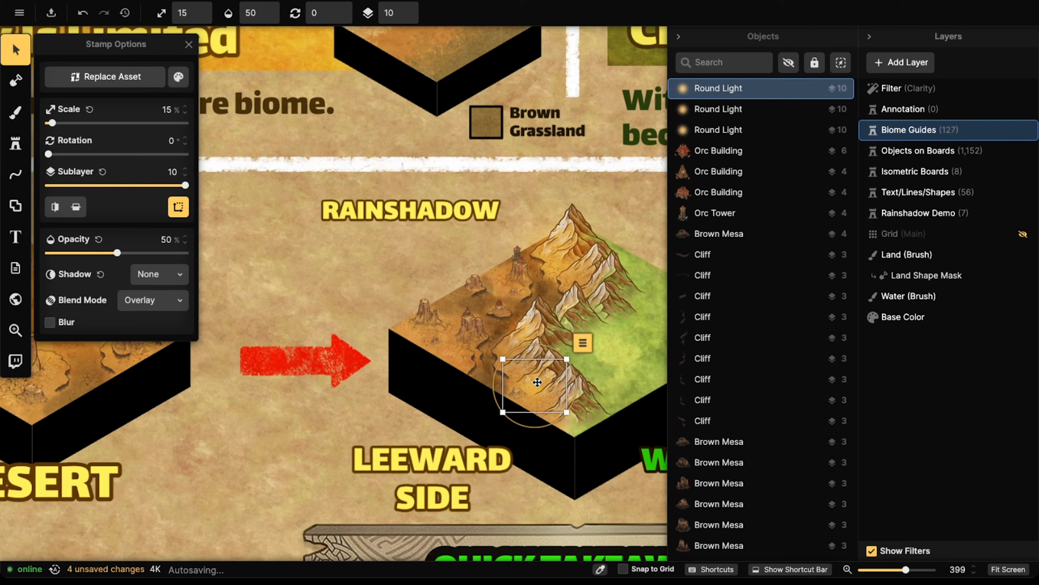
key("ctrl+v")
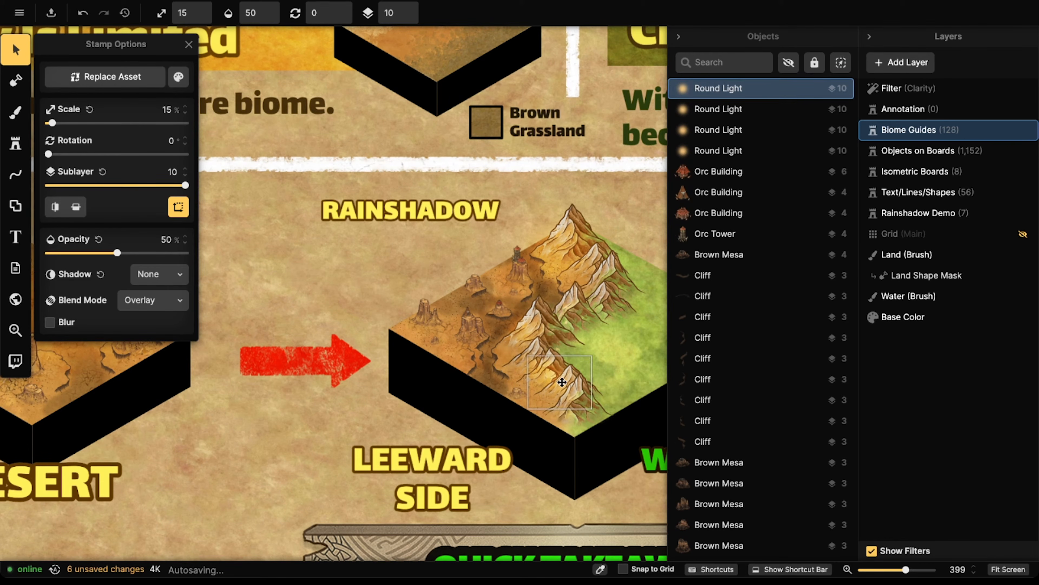
scroll(564, 389, "down", 3)
left_click_drag(564, 390, 427, 361)
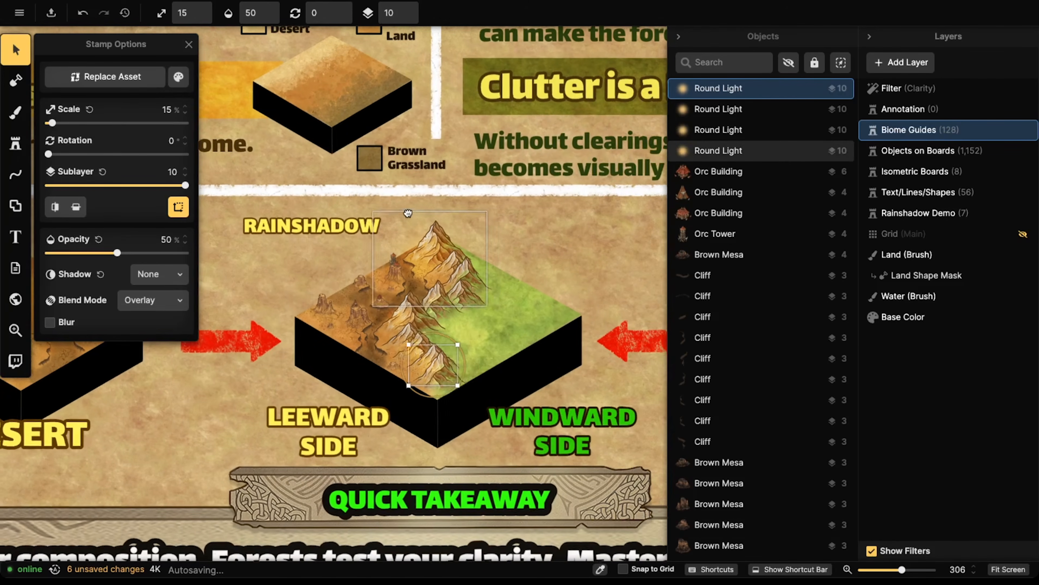
- Place another 15% scale Round Light copy over the outer mesas on the leeward side and deselect it
left_click(331, 313)
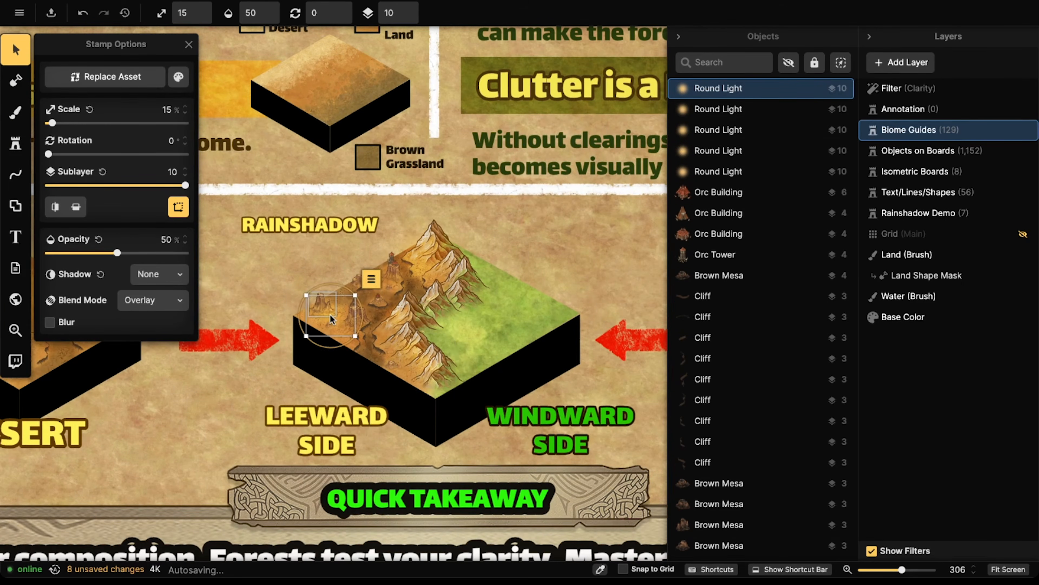
scroll(331, 316, "up", 3)
left_click_drag(330, 321, 329, 321)
left_click(320, 242)
- Examine the lighting on the rainshadow board's ridge and leeward mesas, and compare both sides of the board
scroll(319, 238, "down", 4)
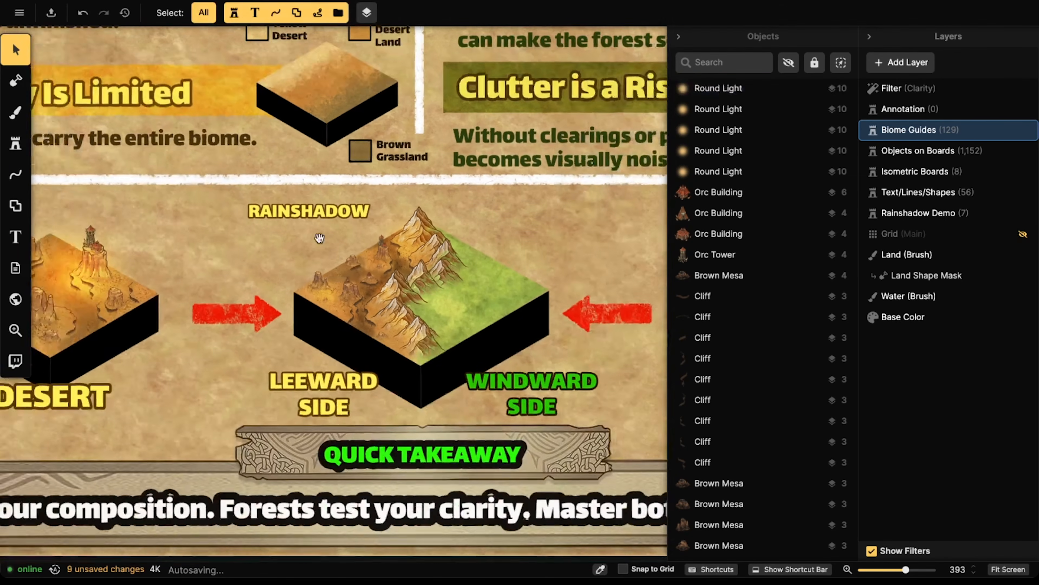
left_click_drag(318, 237, 266, 238)
left_click_drag(213, 284, 233, 284)
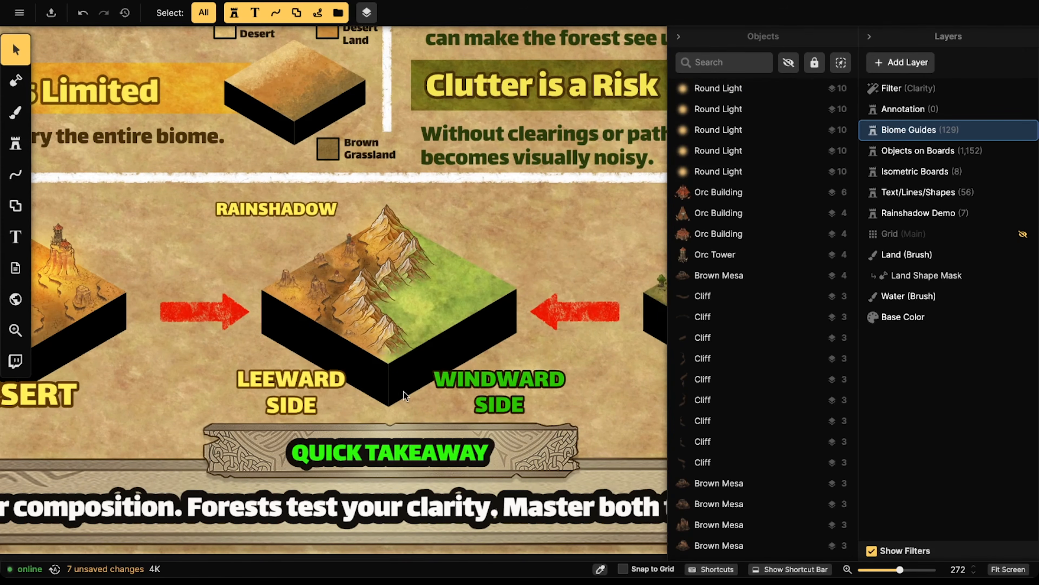
left_click_drag(383, 348, 453, 360)
left_click_drag(379, 295, 355, 307)
scroll(355, 311, "up", 8)
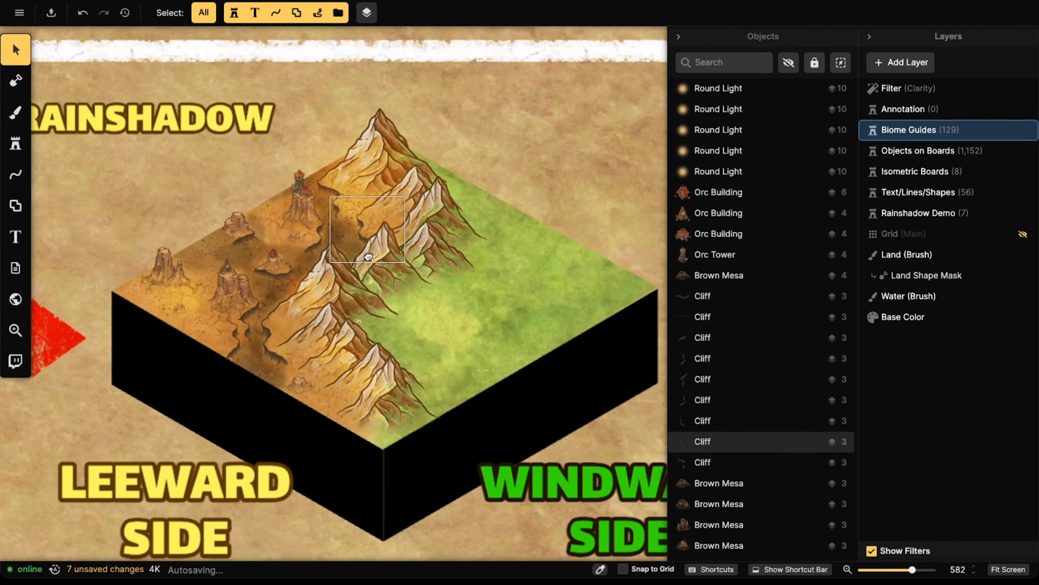
left_click_drag(369, 256, 361, 257)
left_click_drag(519, 289, 385, 284)
left_click_drag(487, 351, 405, 303)
scroll(371, 300, "down", 2)
left_click_drag(288, 272, 459, 274)
- Stamp a Cliff at 35% scale, 15° rotation and sublayer 4 at the foot of the ridge on the green windward side
left_click(316, 173)
scroll(317, 173, "up", 1)
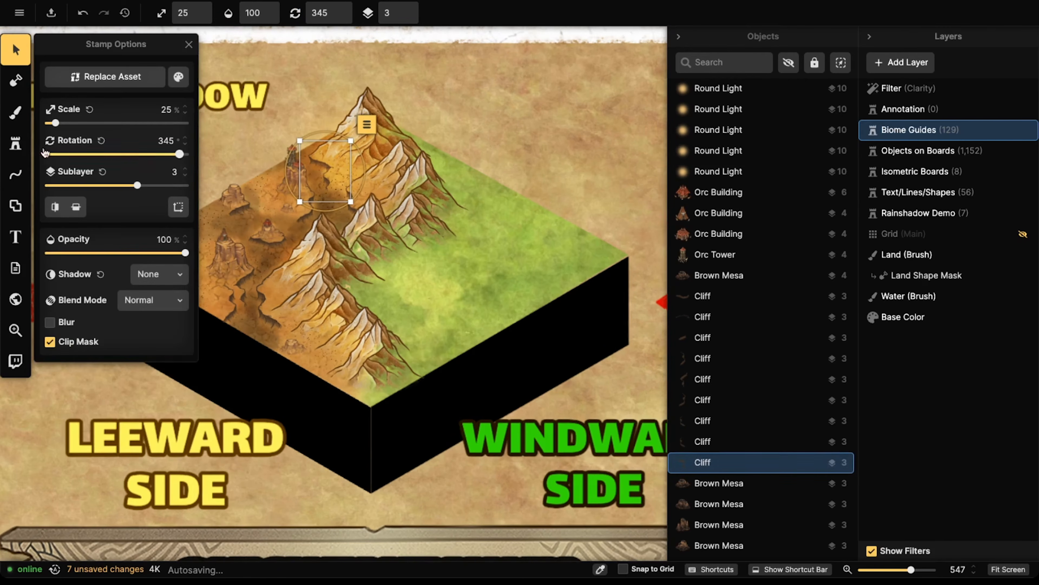
left_click(23, 147)
scroll(437, 307, "up", 5)
key("Left")
key("Left")
key("Left")
key("Left")
key("Left")
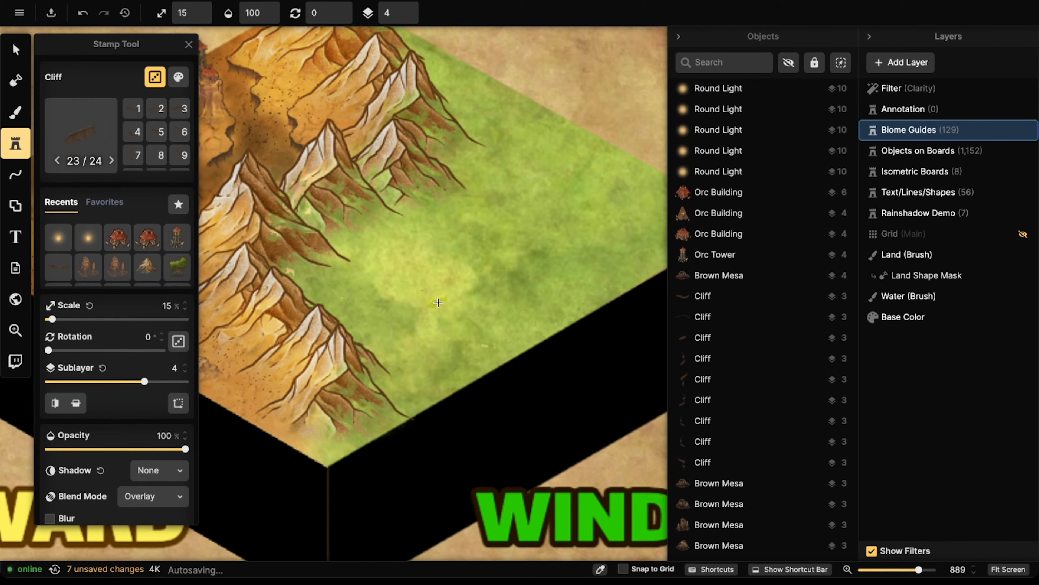
key("Left")
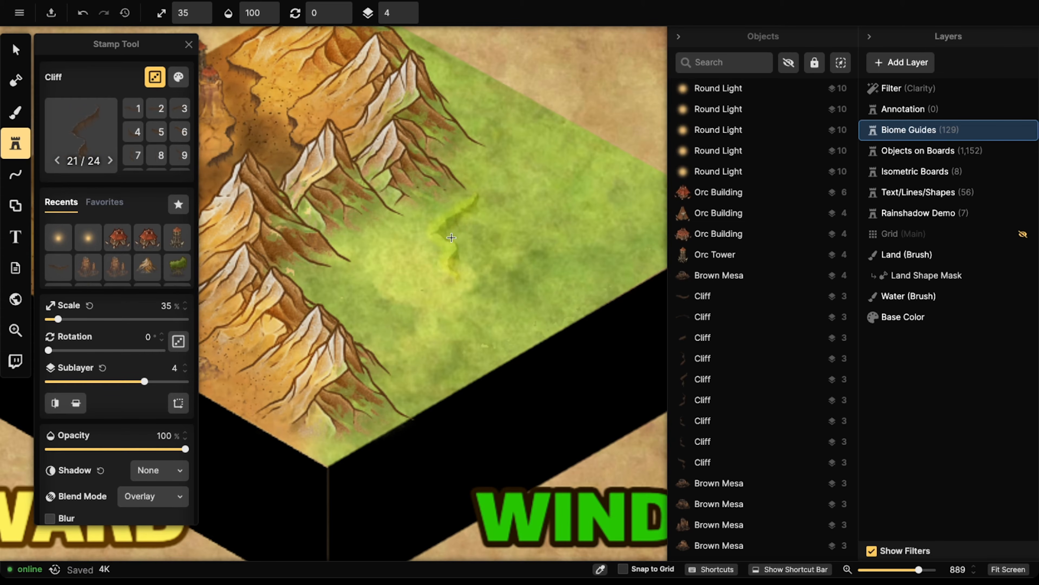
scroll(450, 241, "up", 3)
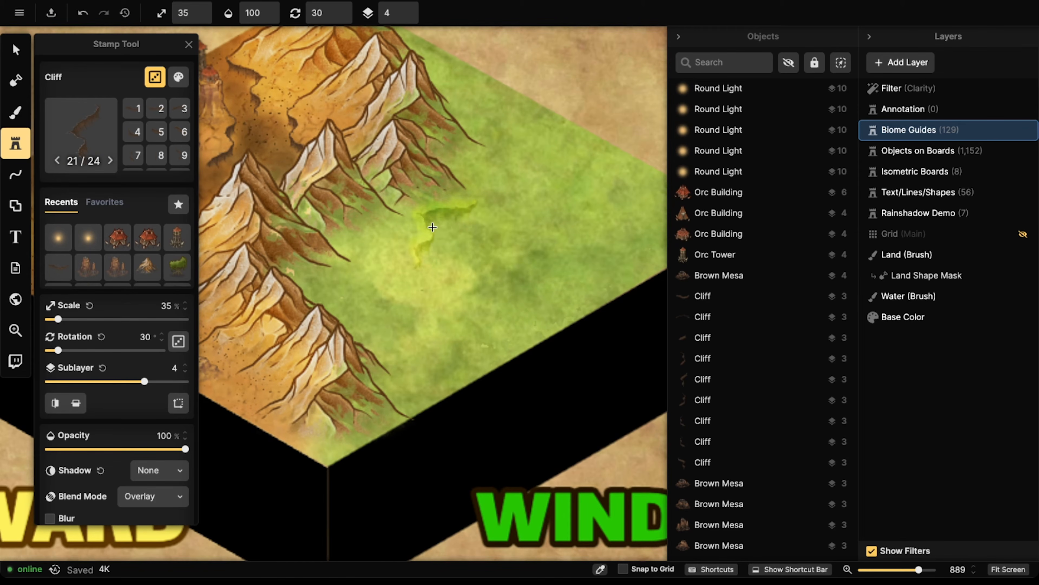
left_click(429, 224)
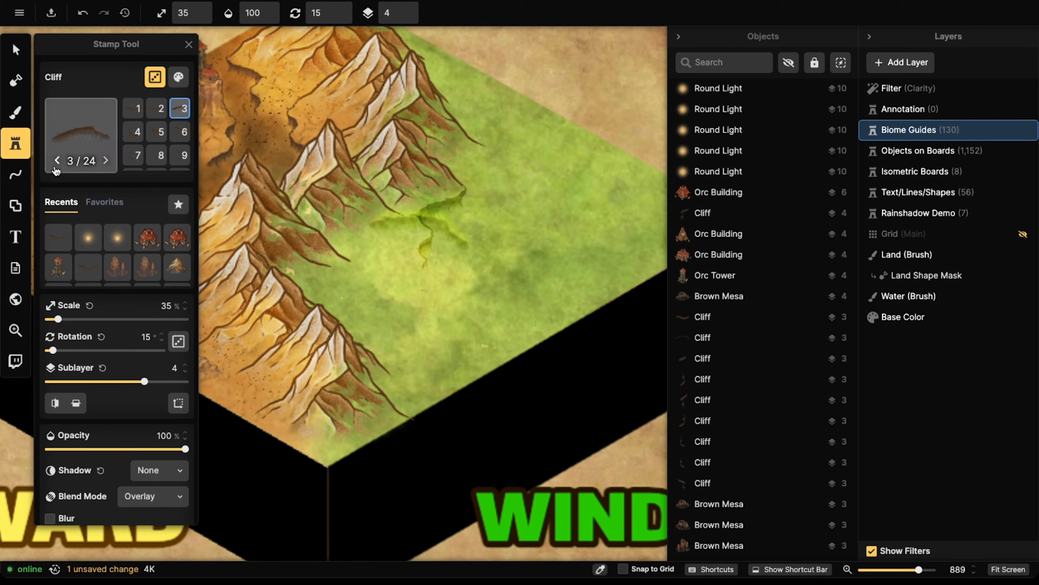
- Set the blend mode of the newly placed windward Cliff to Normal
left_click(15, 40)
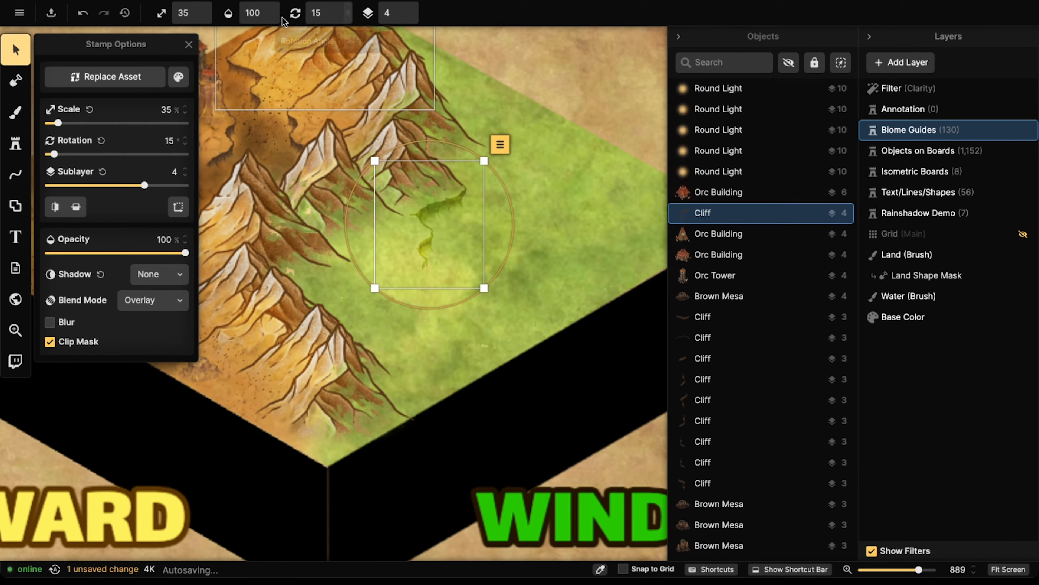
left_click(154, 307)
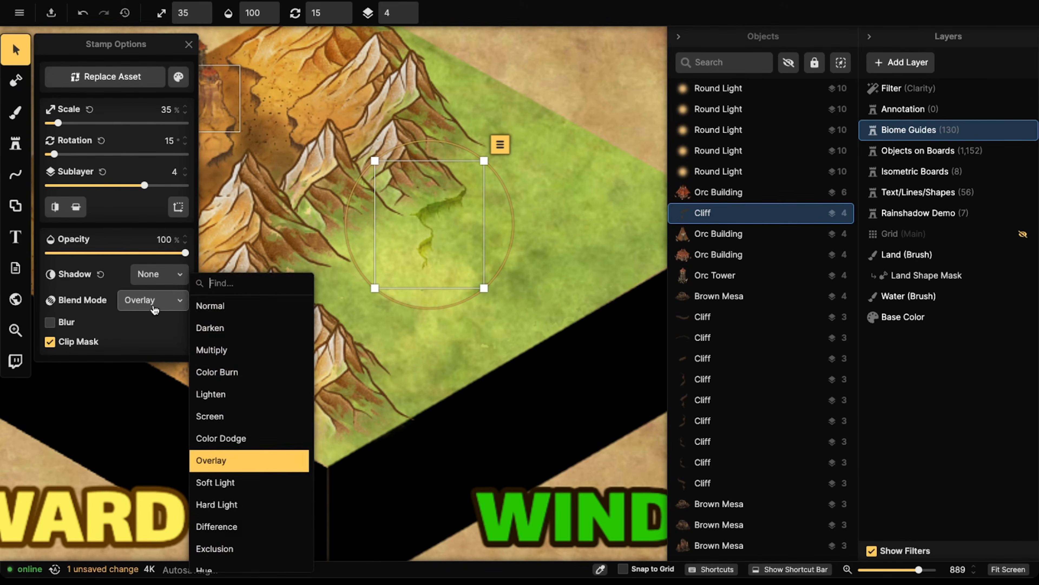
left_click(210, 305)
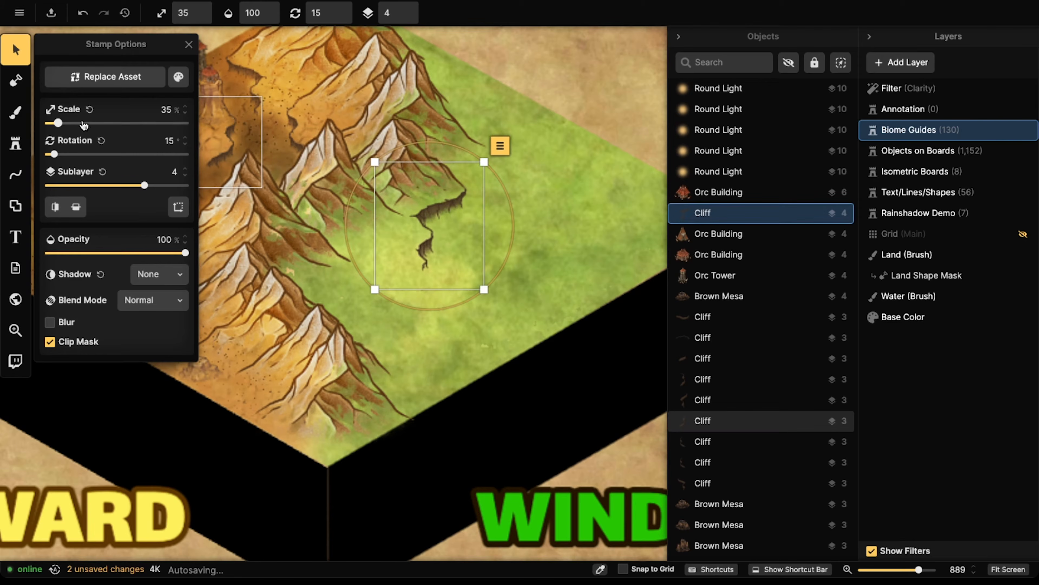
- Set the Cliff stamp's blend mode to Normal and place another at 35% scale beside the first windward cliff
left_click(15, 143)
scroll(115, 286, "down", 5)
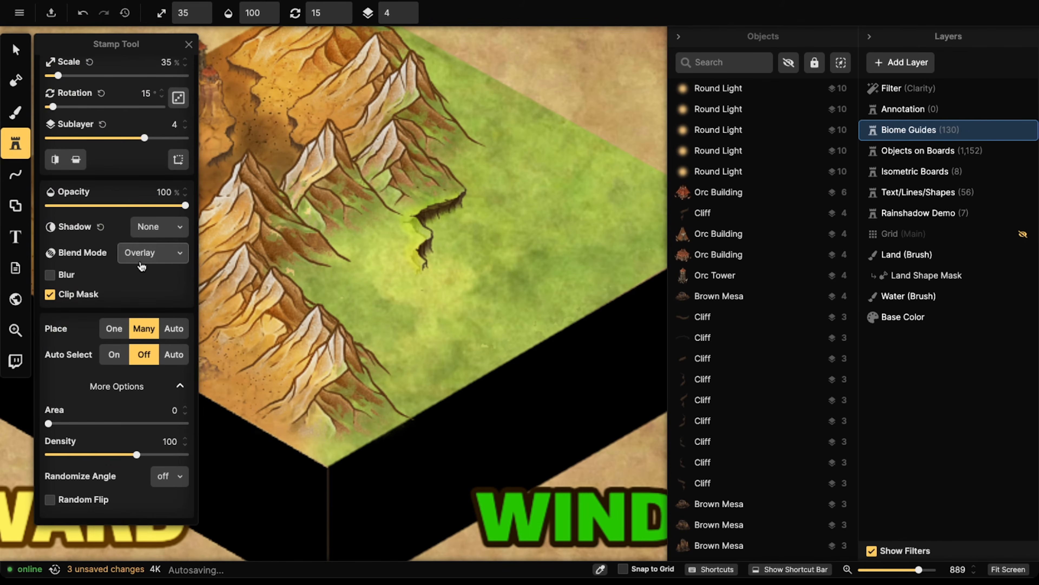
left_click(151, 254)
left_click(102, 297)
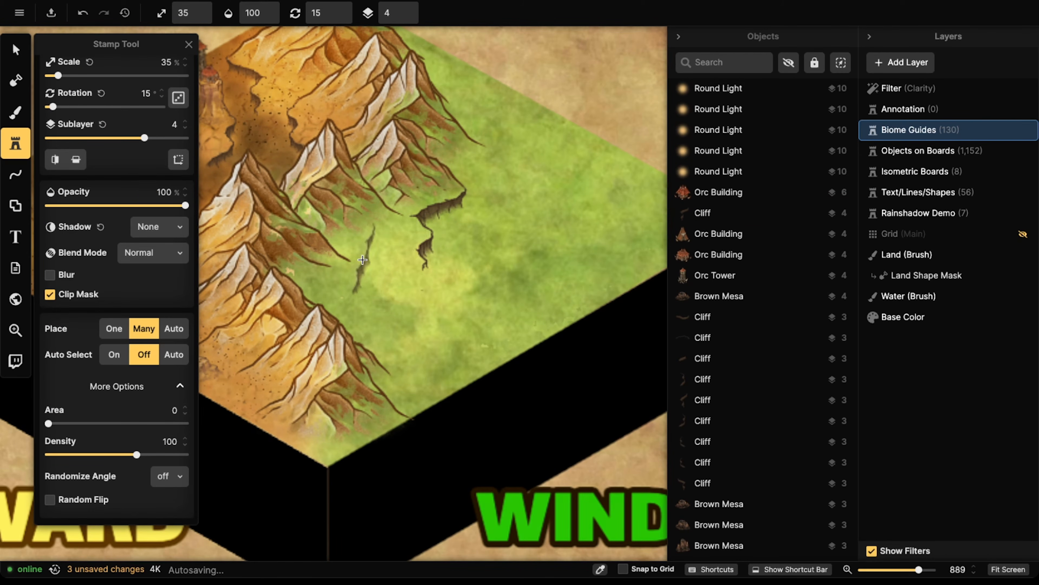
left_click(390, 256)
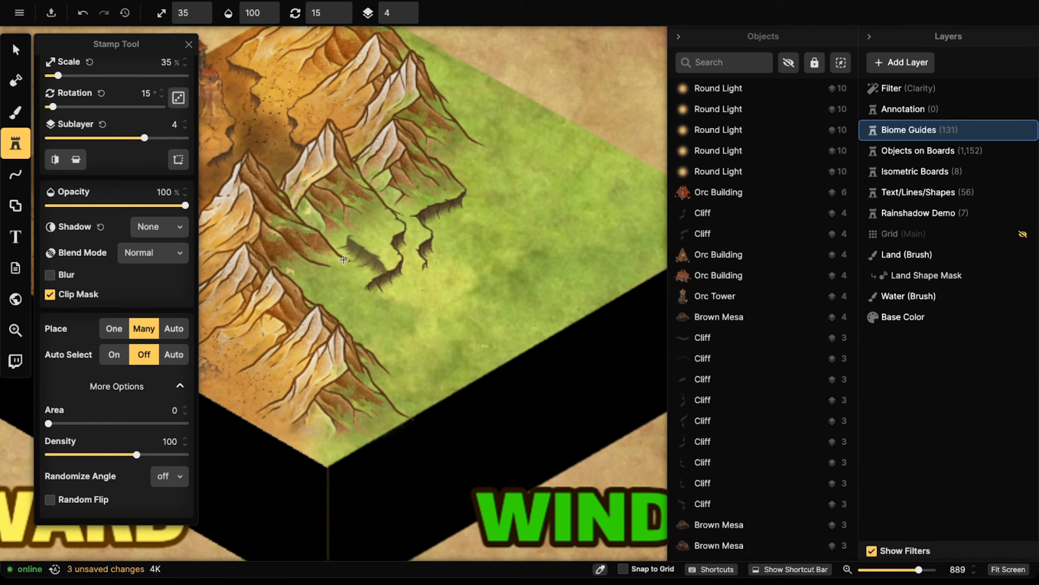
- Stamp two Cliffs at 25% scale along the windward ridge foot, one at 15° near the rear peak and one at 0° below the middle peaks
scroll(410, 246, "up", 5)
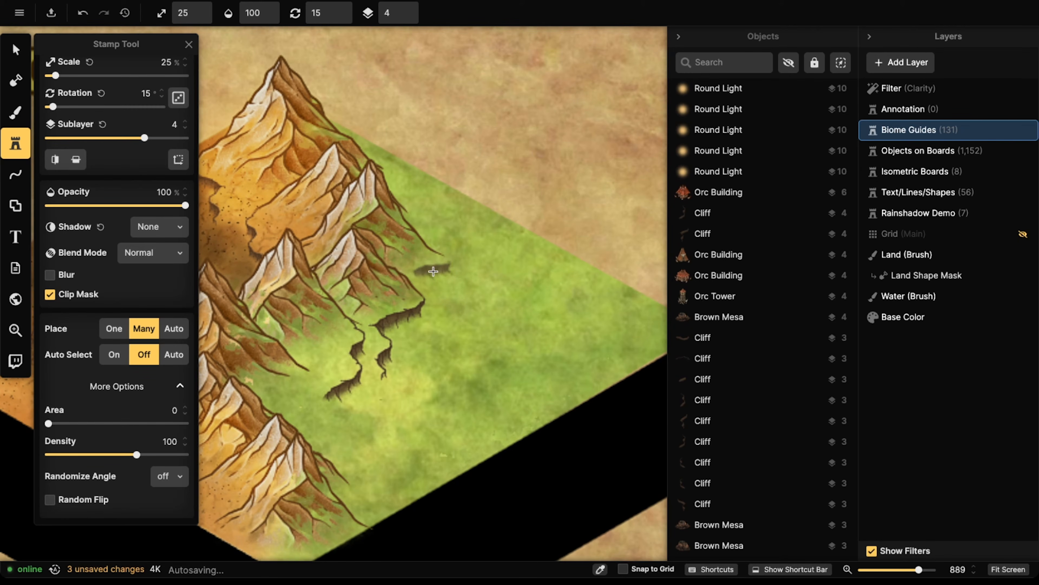
left_click(433, 270)
scroll(450, 254, "down", 4)
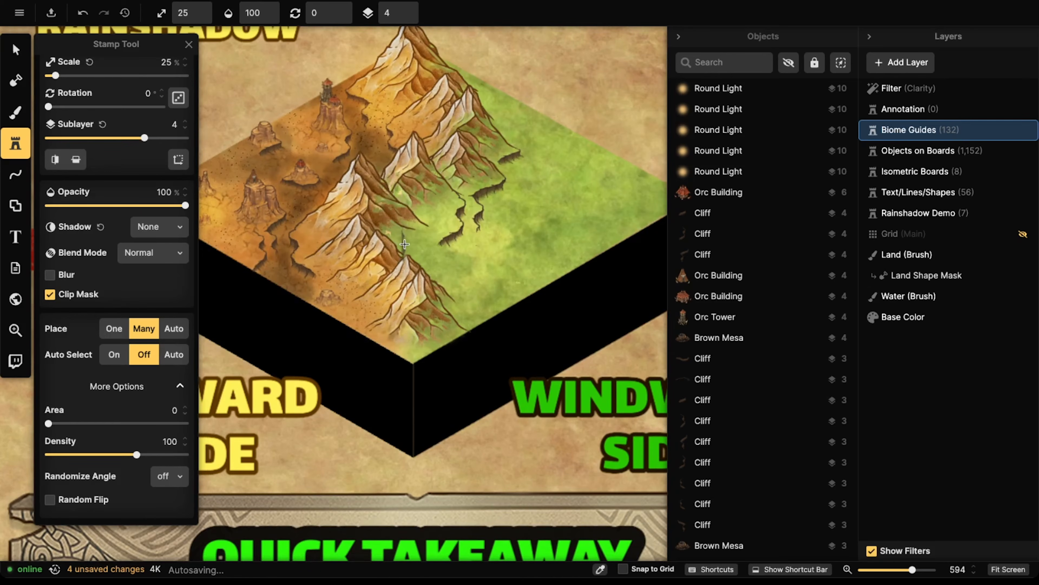
scroll(419, 241, "up", 4)
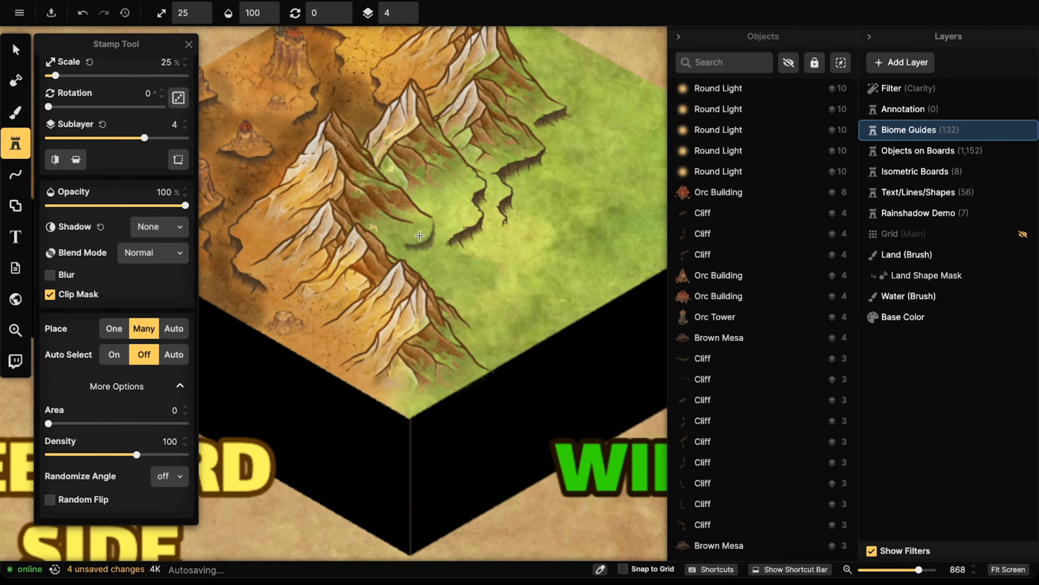
left_click(418, 233)
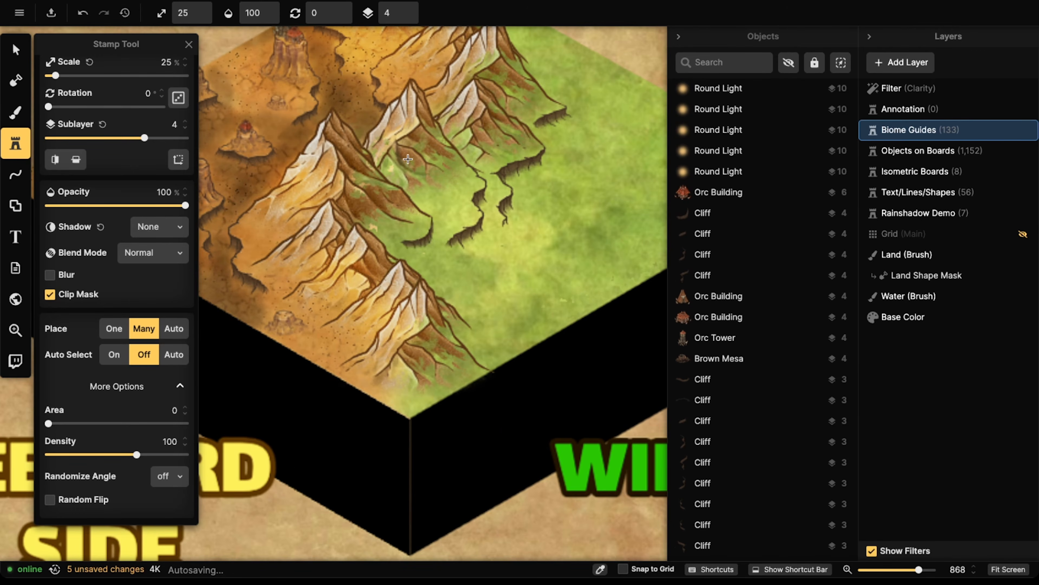
scroll(418, 232, "down", 2)
left_click_drag(407, 271, 441, 273)
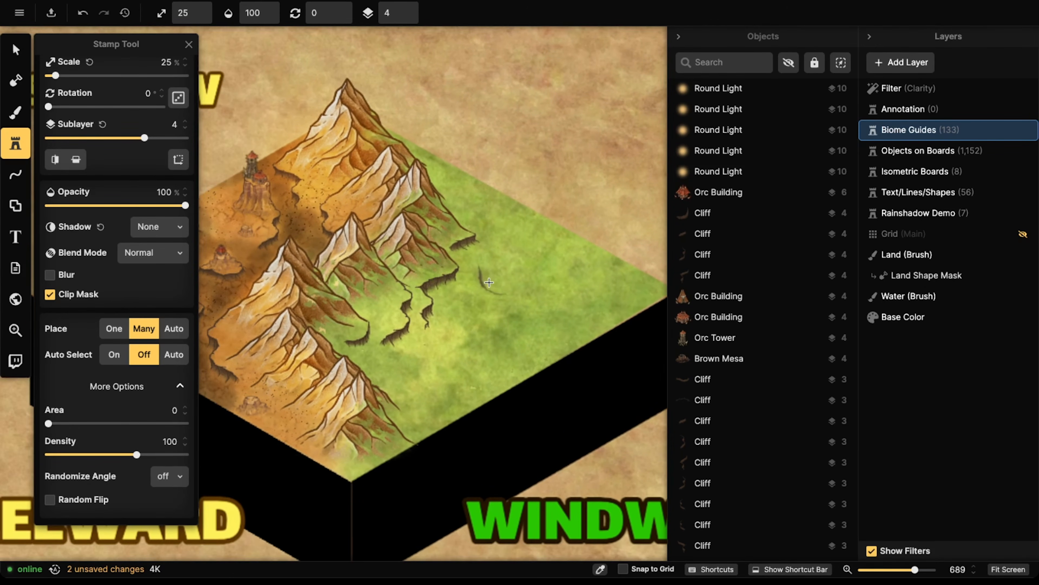
left_click(25, 145)
left_click(24, 145)
left_click(13, 142)
left_click(14, 143)
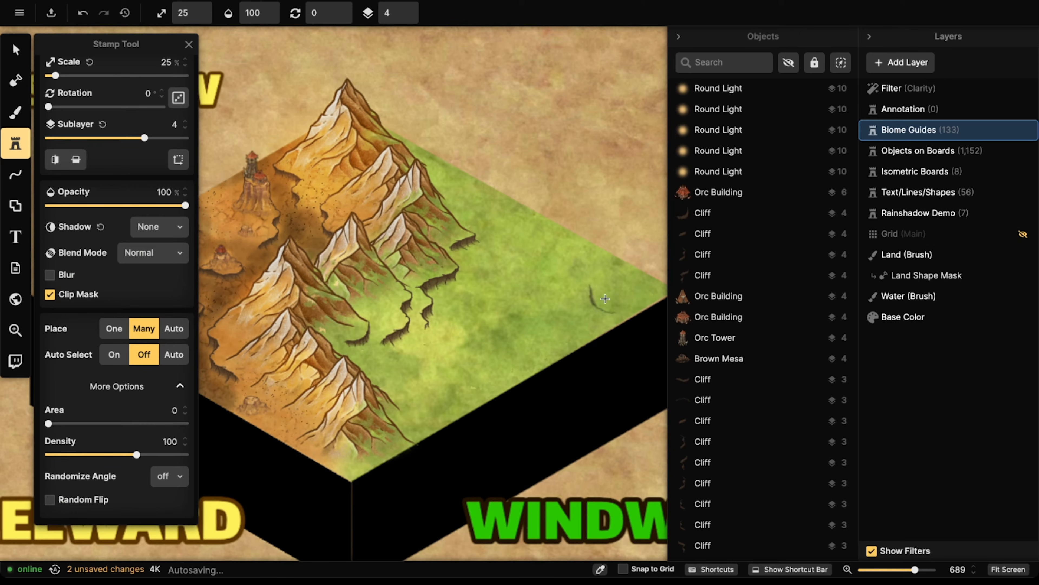
left_click(20, 150)
left_click(20, 146)
- Open the stamp catalog and search the Fantasy World pack for HILL instead of MOUNTAIN
scroll(55, 197, "up", 3)
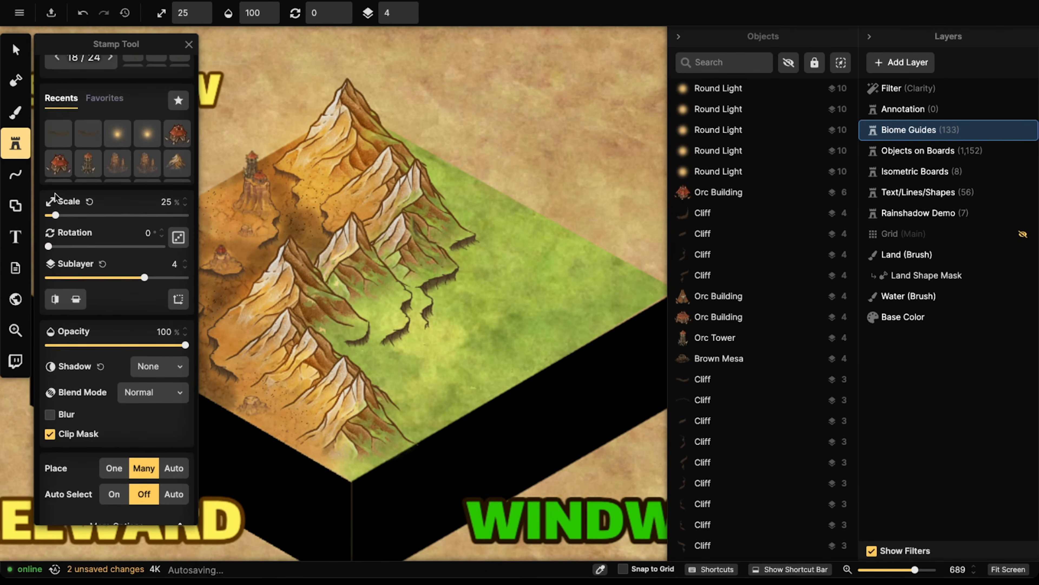
scroll(55, 196, "up", 2)
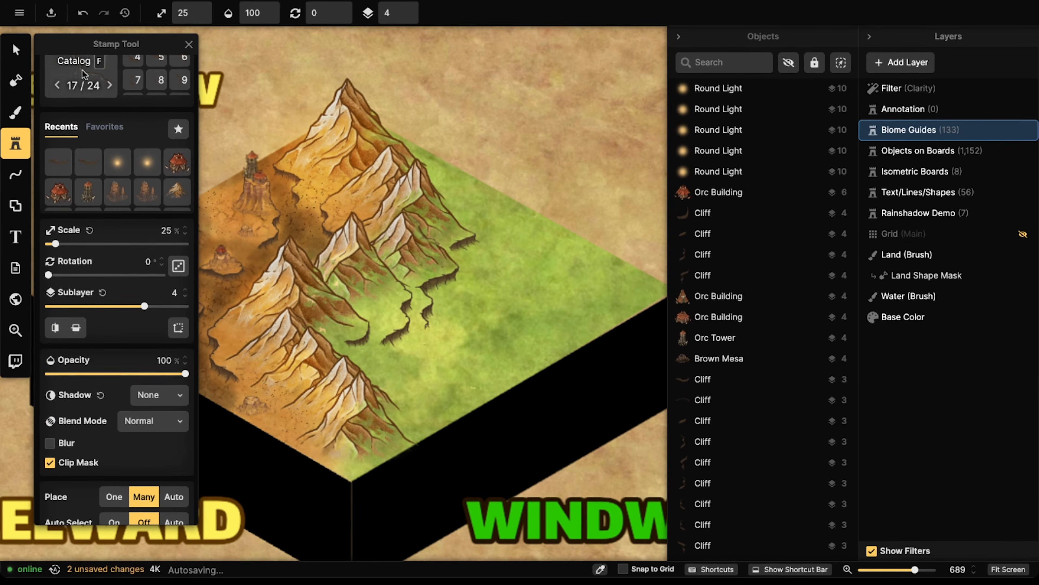
left_click(83, 74)
left_click(273, 56)
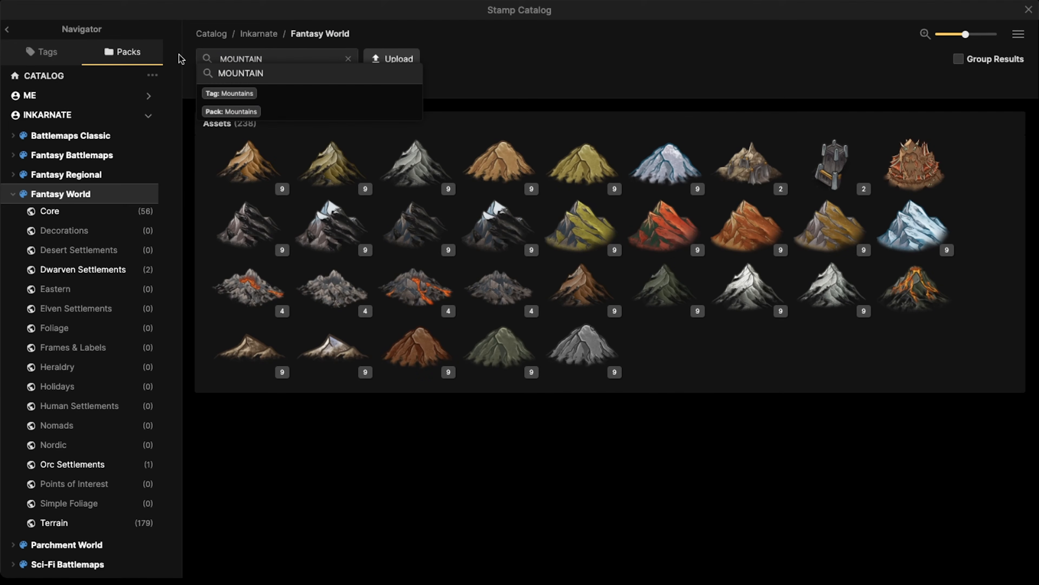
key("BackSpace")
key("BackSpace")
key("BackSpace")
key("BackSpace")
key("BackSpace")
key("BackSpace")
key("BackSpace")
key("BackSpace")
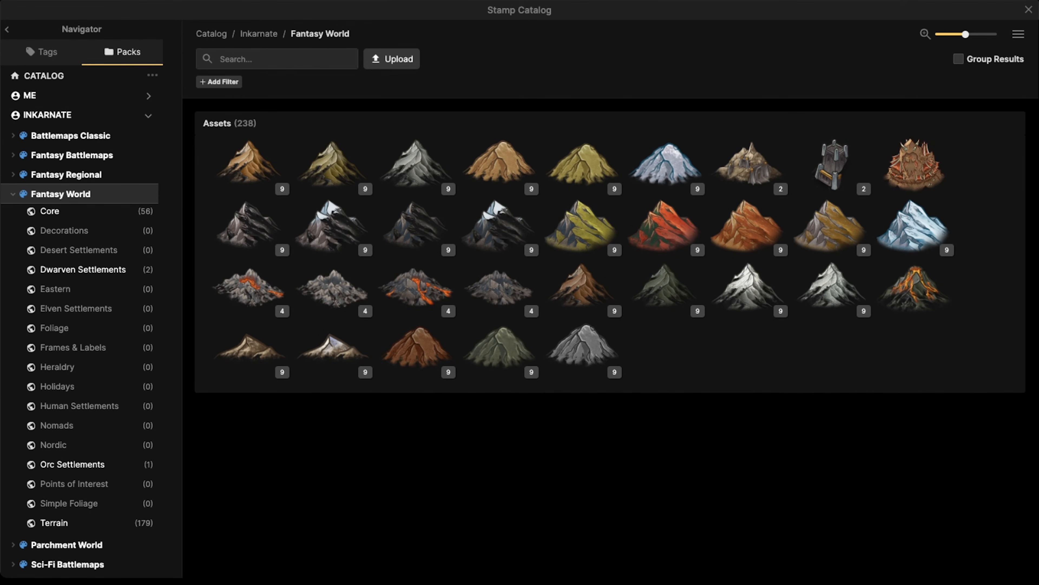
type("HILL")
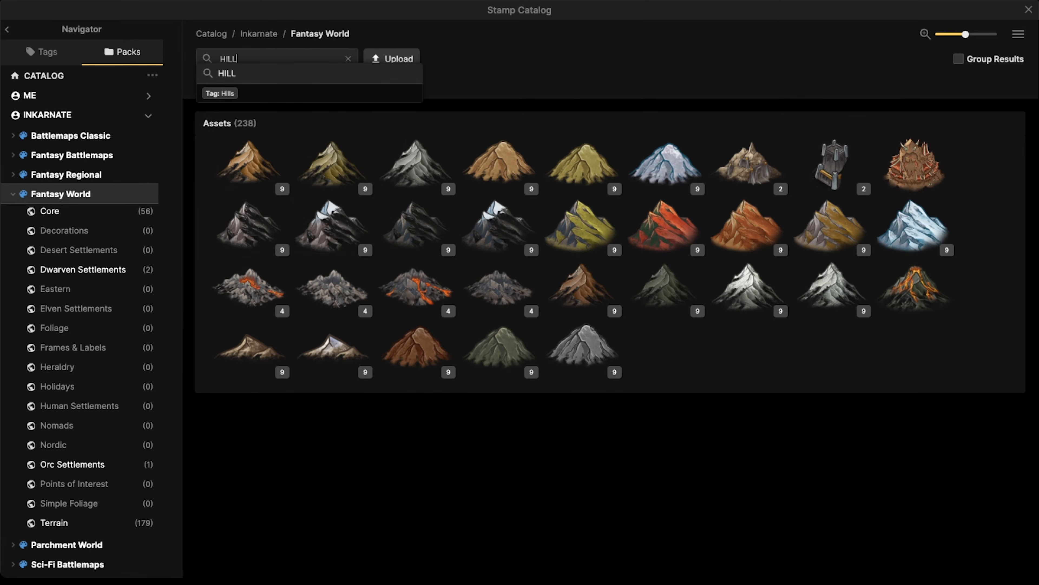
key("Return")
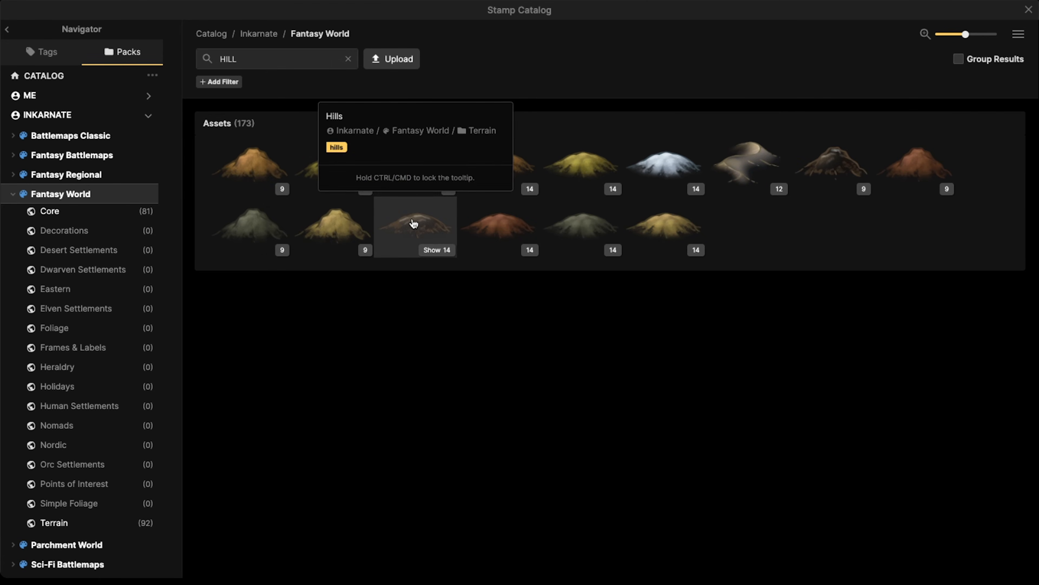
- Choose the brown-grey Hills stamp and place five hills at 35% scale across the rear half of the windward plain
left_click(401, 230)
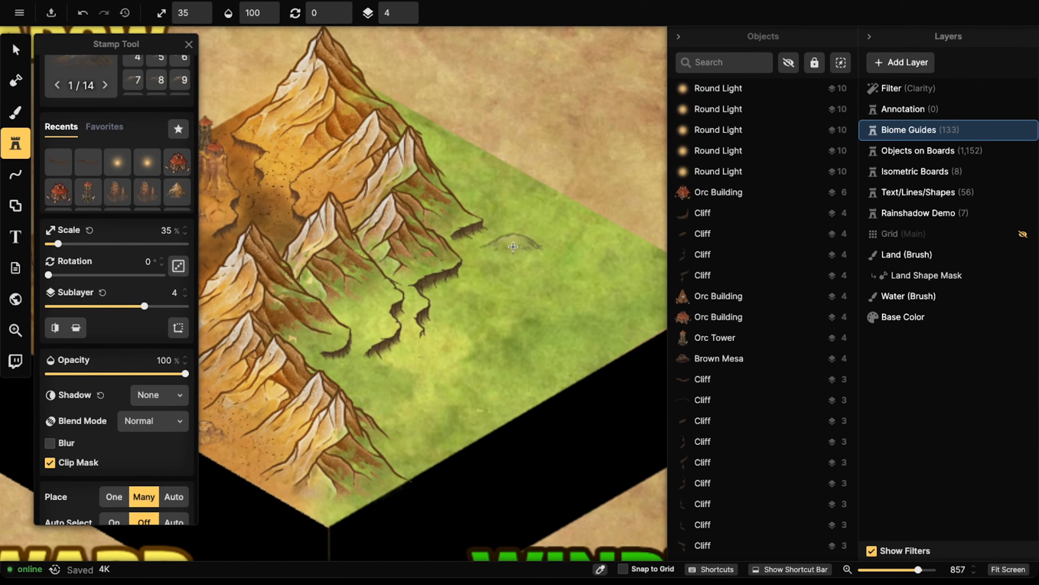
left_click(527, 249)
left_click(547, 269)
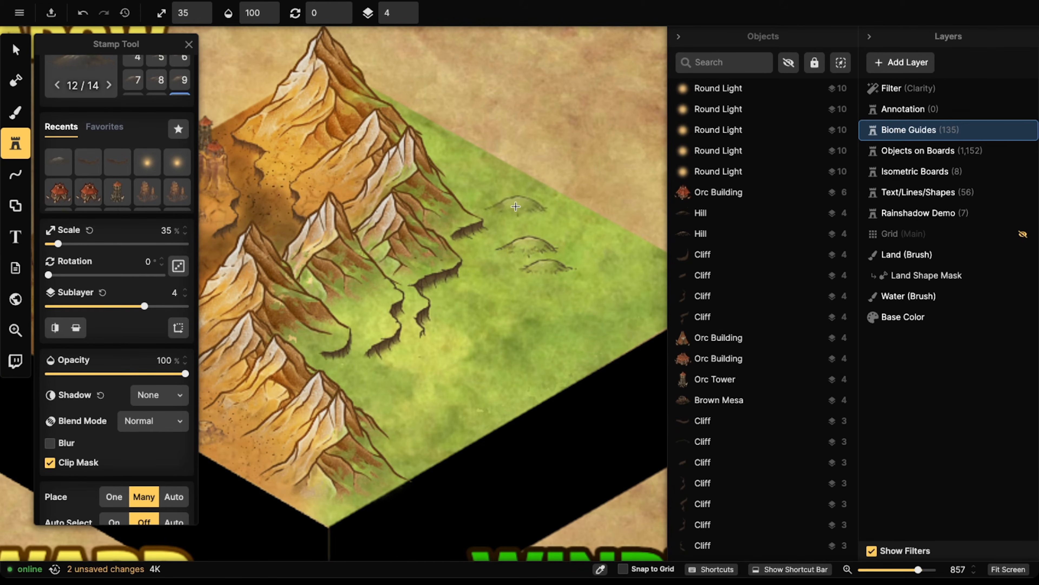
left_click(482, 172)
left_click(496, 185)
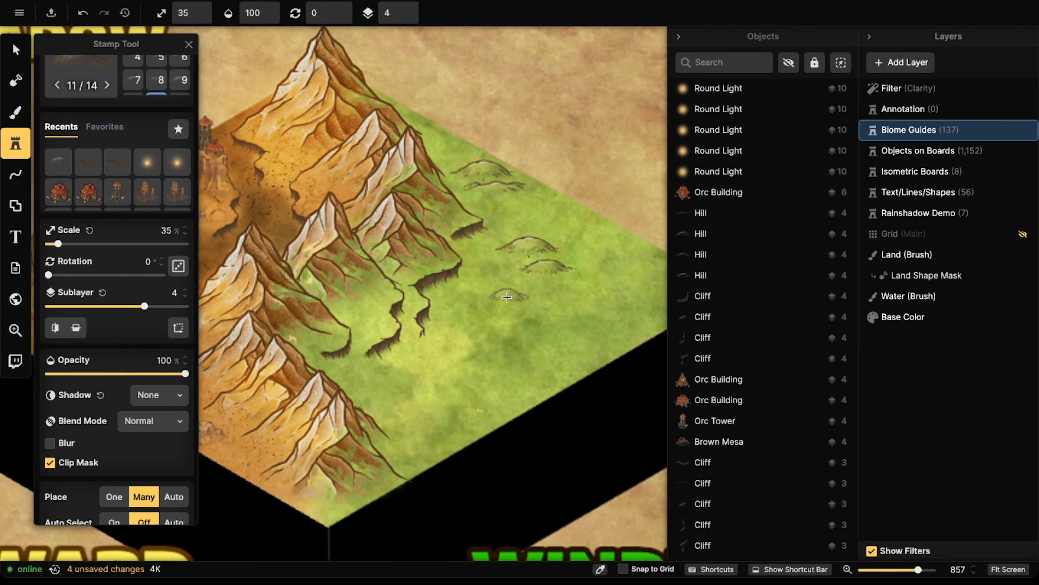
left_click(512, 286)
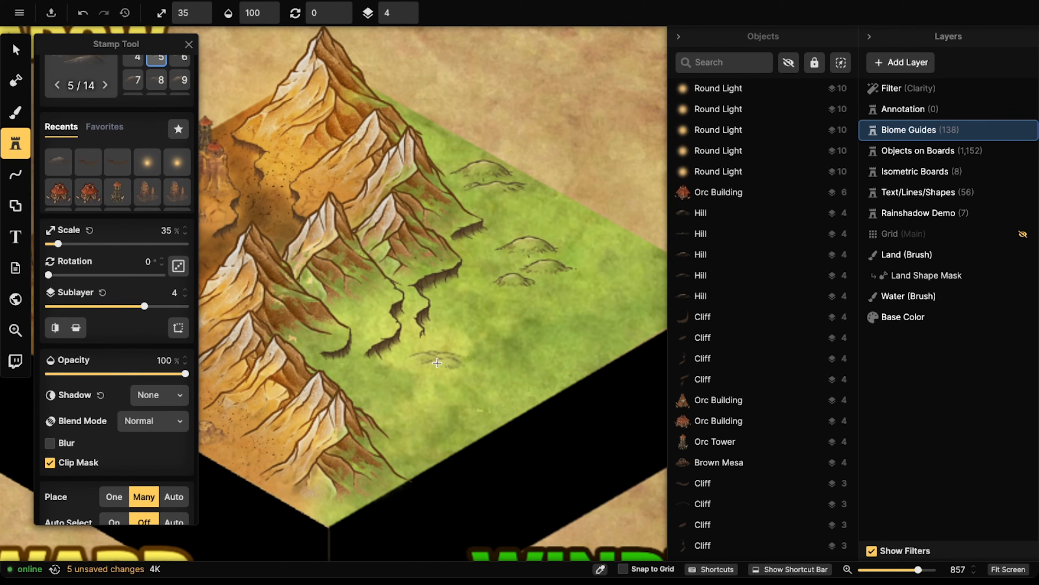
- Try placing Hills at 35% scale below the windward cliffs and beside the front peaks, and undo the last one
left_click(437, 362)
left_click(407, 377)
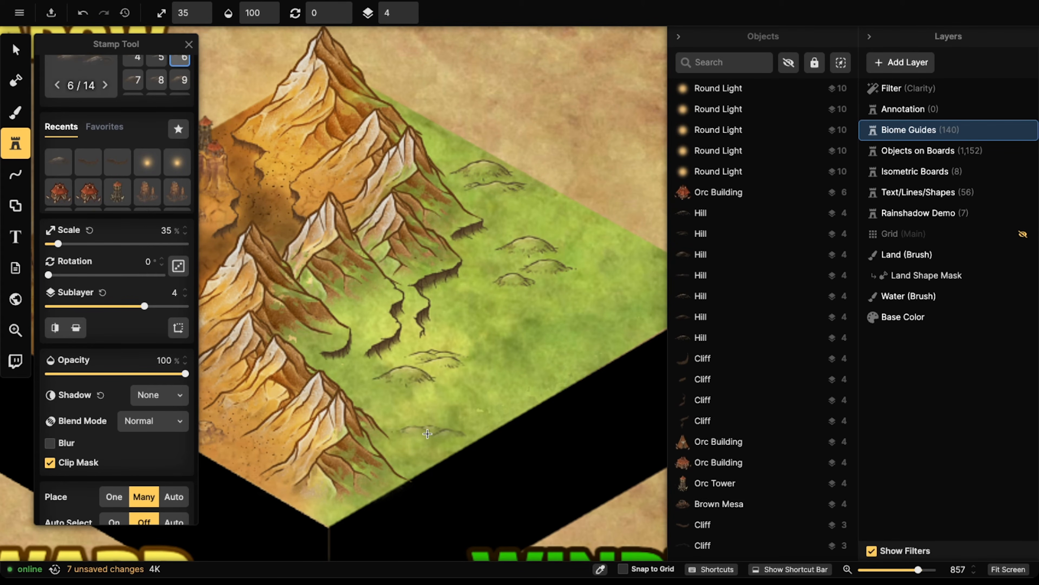
left_click(428, 433)
left_click(395, 451)
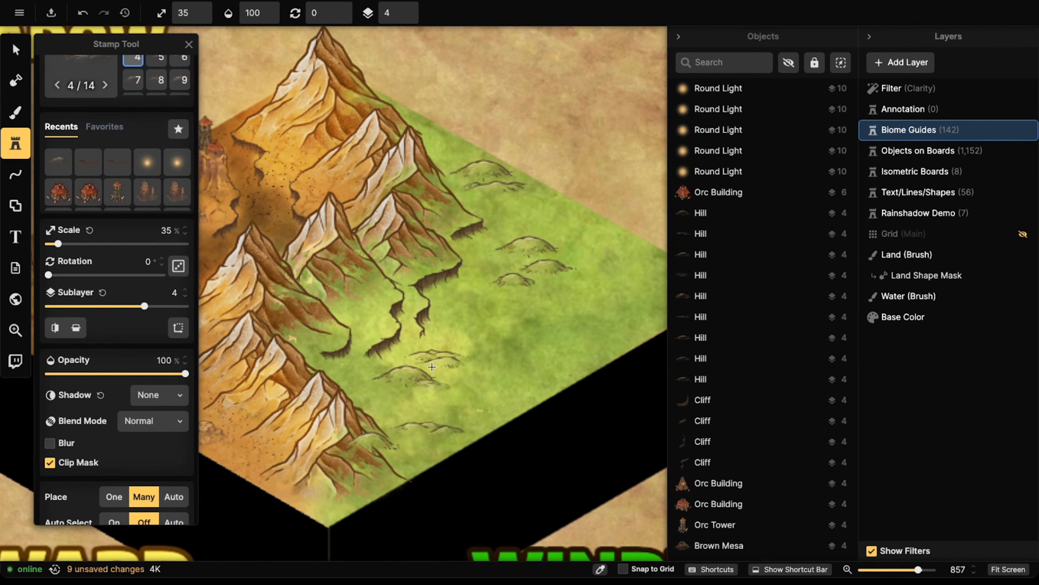
key("ctrl+z")
- Select all eight windward hills together and set their sublayer to 3
left_click(15, 50)
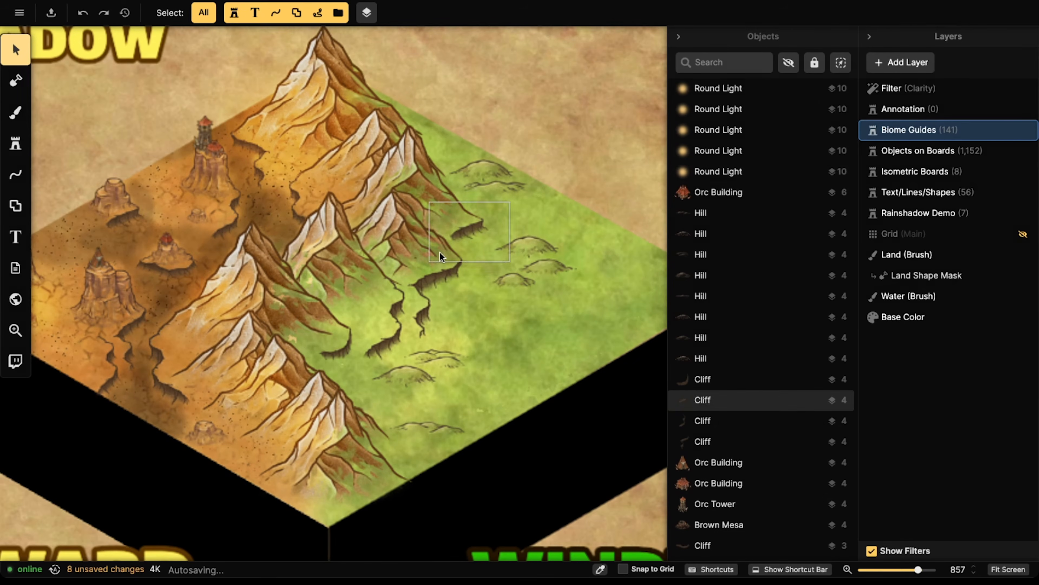
left_click(322, 446)
left_click(415, 423)
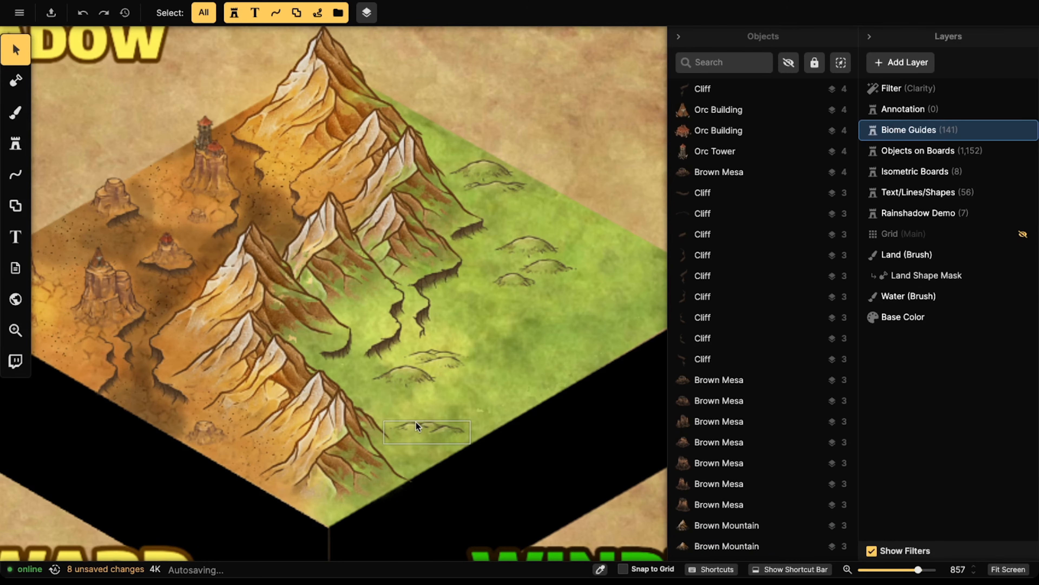
left_click(413, 382, "shift")
left_click(434, 356, "shift")
left_click(514, 280, "shift")
left_click(548, 266, "shift")
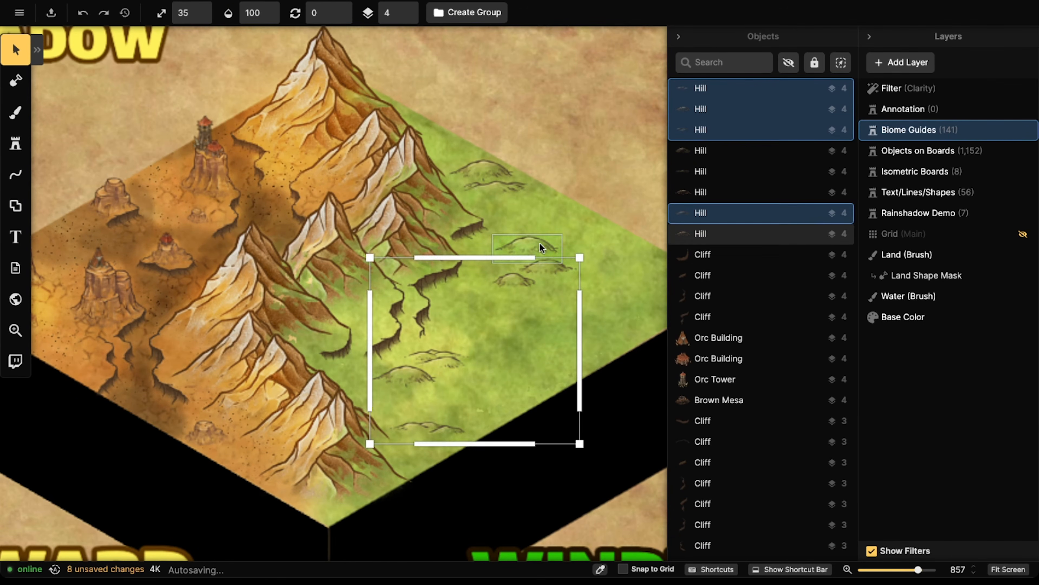
left_click(528, 245, "shift")
left_click(502, 164, "shift")
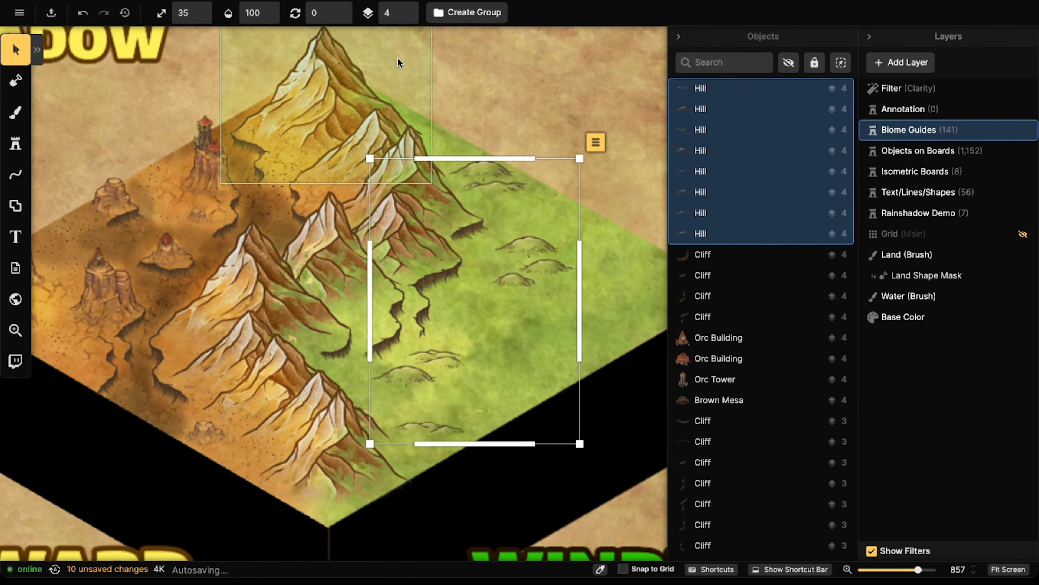
left_click(407, 20)
- Delete the three hills on the front half of the windward plain, below the cliffs
left_click(443, 361)
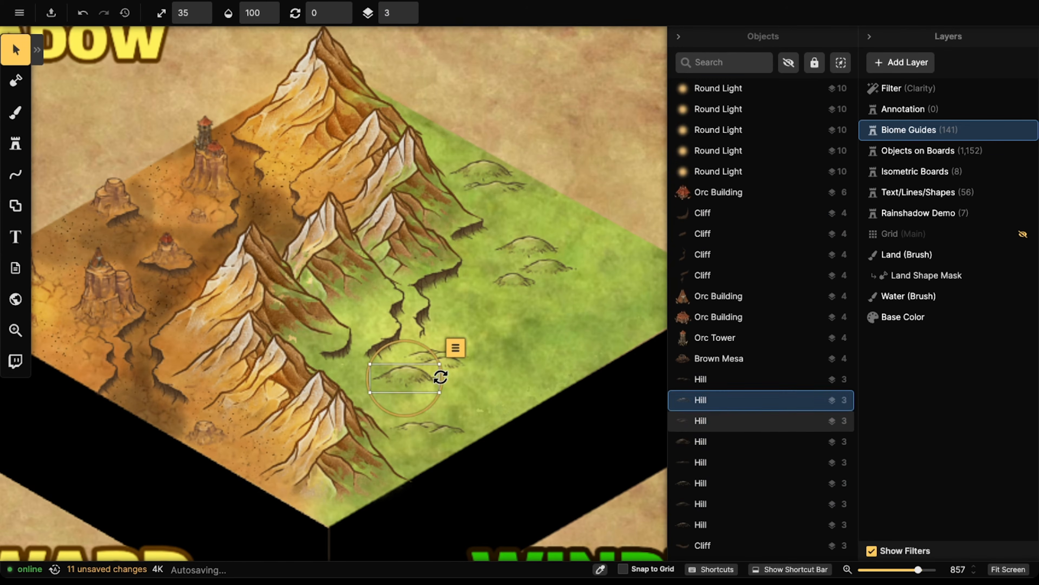
left_click(433, 429)
key("Delete")
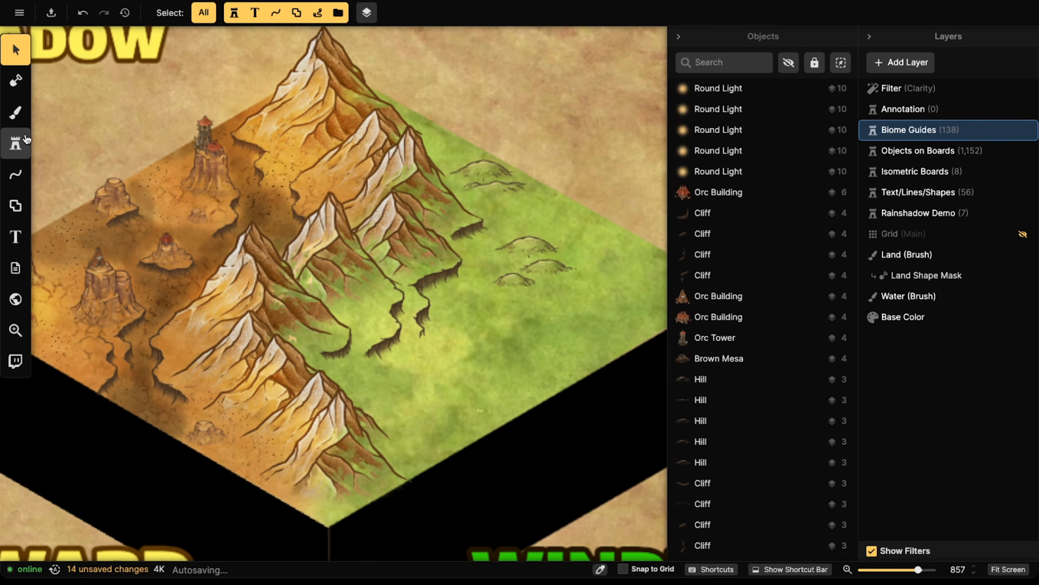
- Stamp a dense band of Hills at 35% scale on sublayer 3 along the front peaks' windward foot to the board's front corner
left_click(16, 142)
left_click_drag(388, 315, 464, 237)
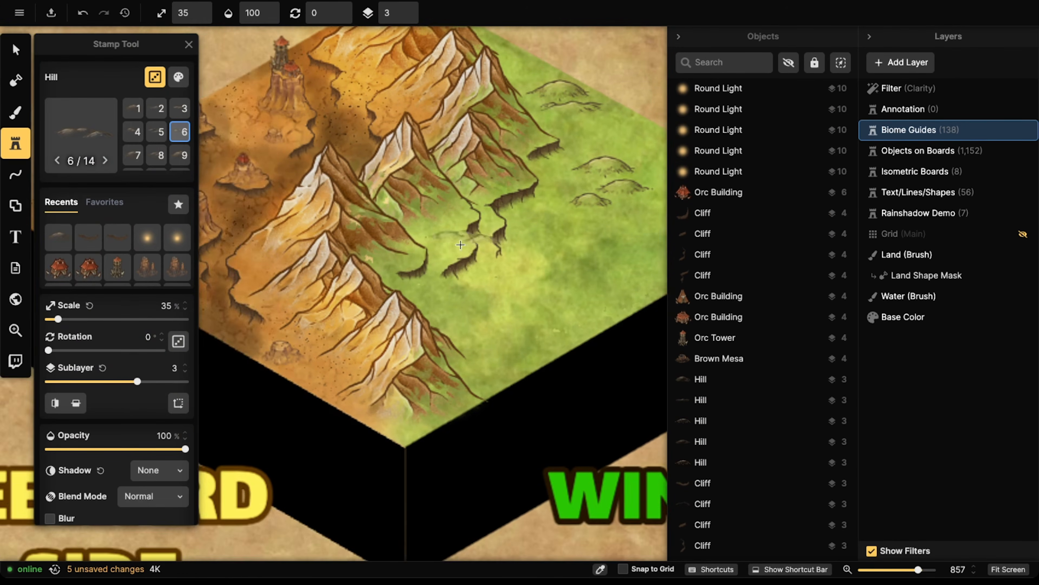
mouse_move(400, 296)
left_mouse_down()
mouse_move(424, 316)
mouse_move(399, 317)
mouse_move(476, 358)
mouse_move(454, 362)
mouse_move(471, 391)
mouse_move(460, 381)
mouse_move(408, 425)
left_mouse_up()
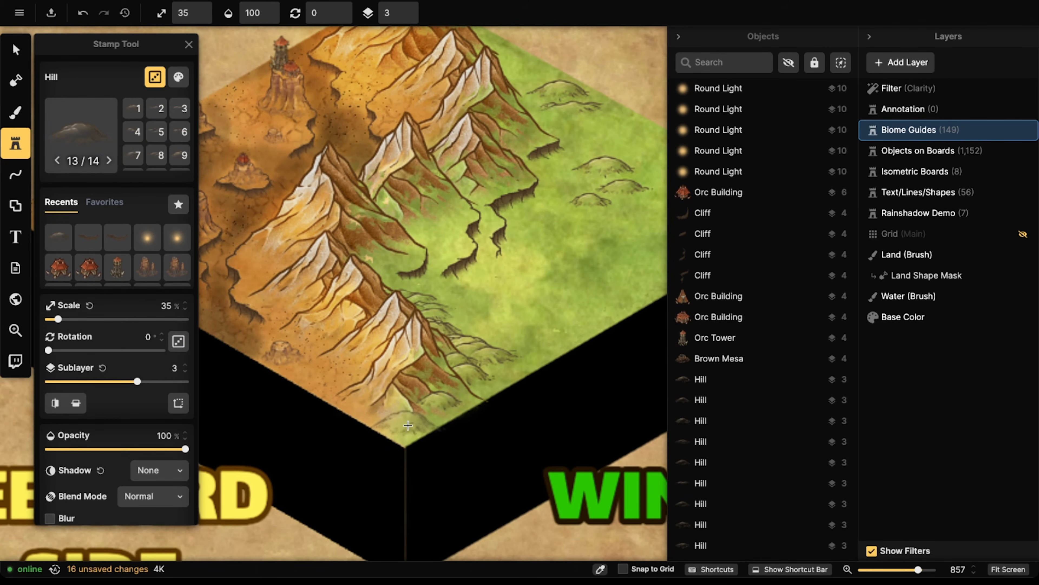
left_click(491, 386)
scroll(483, 377, "up", 5)
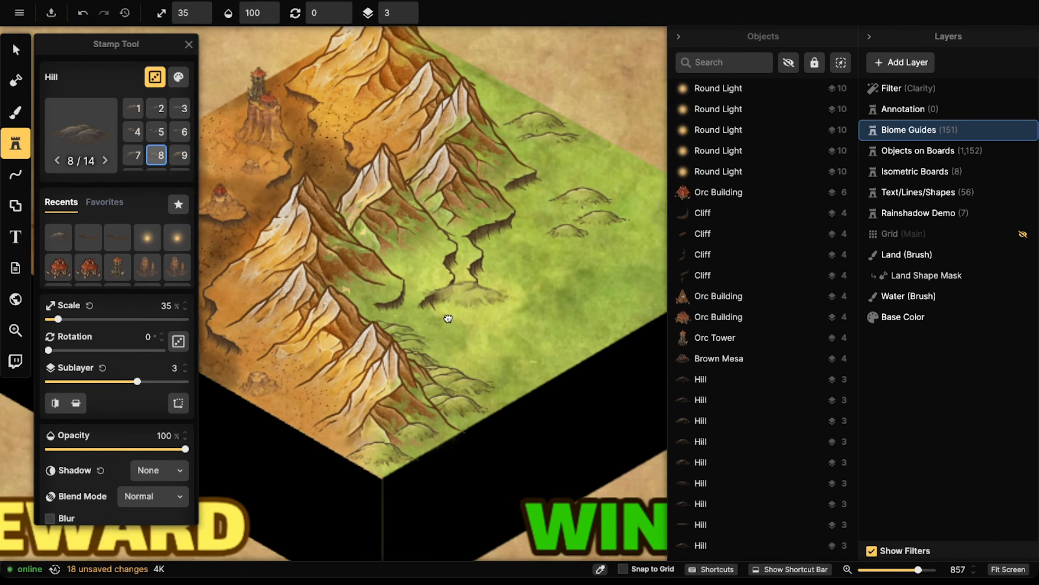
- Add Hills at 35% scale along the rear peak's windward foot and scatter more across the open plain towards the outer corner
mouse_move(446, 182)
left_mouse_down()
mouse_move(391, 170)
mouse_move(434, 200)
left_mouse_up()
left_click(408, 221)
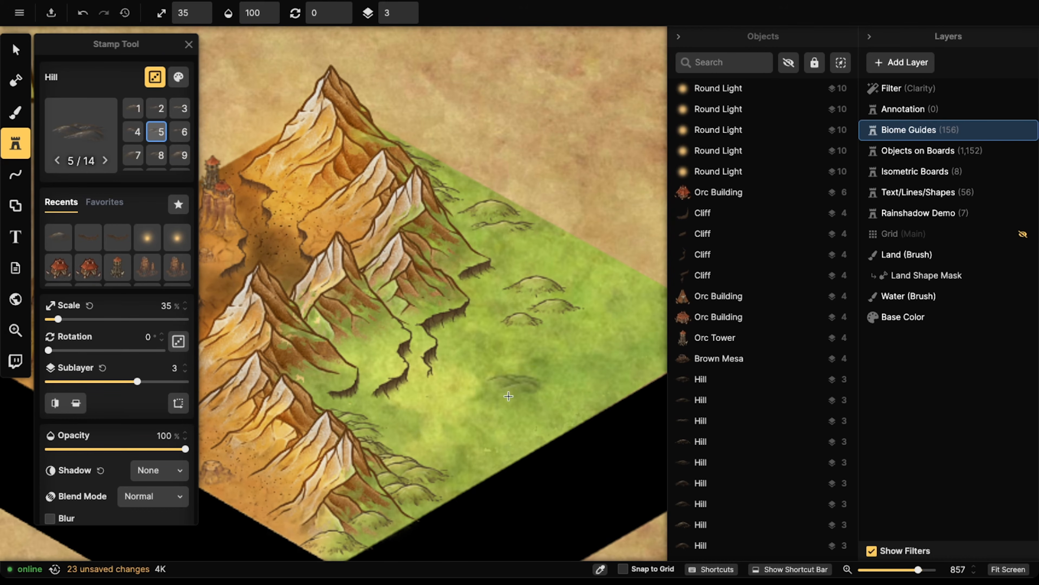
left_click(448, 444)
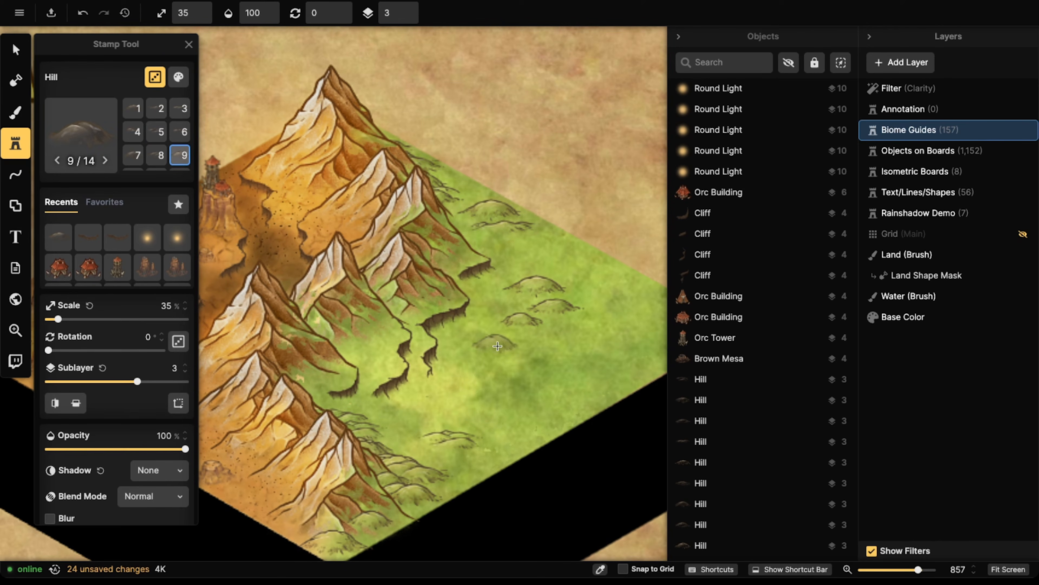
left_click(546, 363)
left_click(521, 409)
left_click_drag(537, 350, 382, 307)
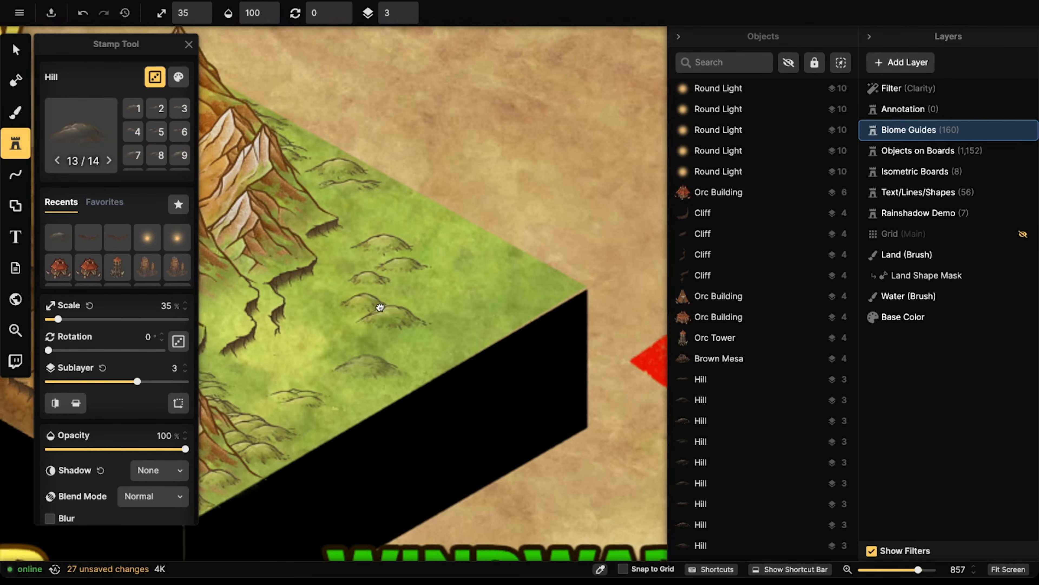
left_click(497, 280)
- Switch to brushing the Land layer and lower the Vibrant Green Grass texture's brightness to 75
scroll(369, 194, "down", 3)
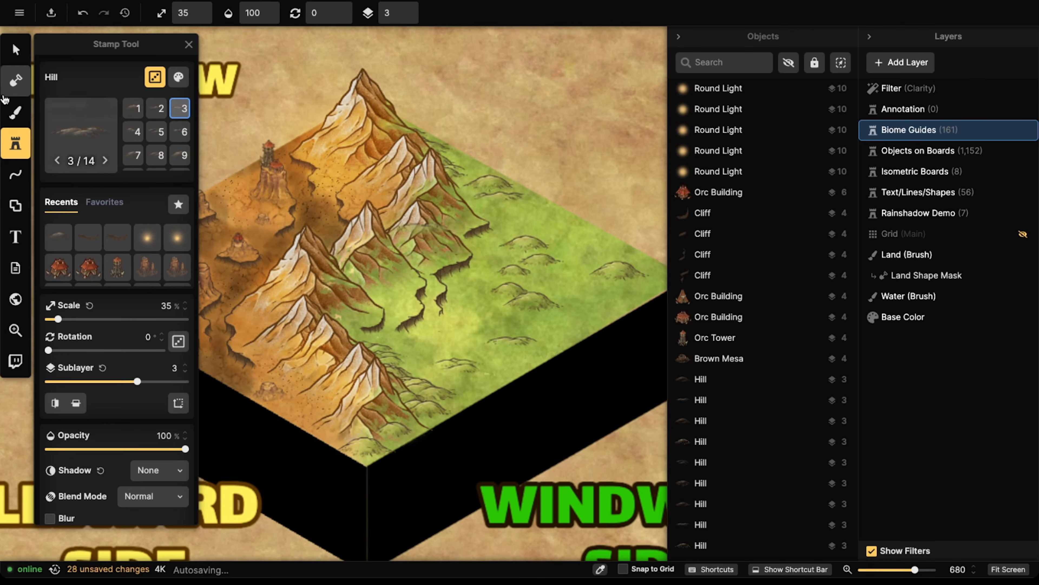
scroll(426, 265, "down", 2)
left_click_drag(426, 265, 420, 270)
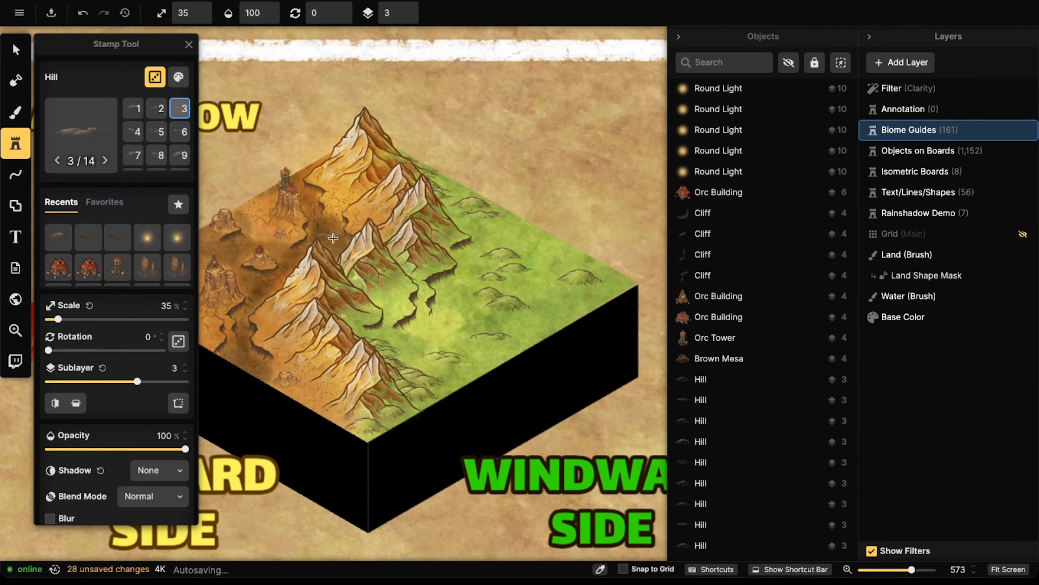
left_click(25, 113)
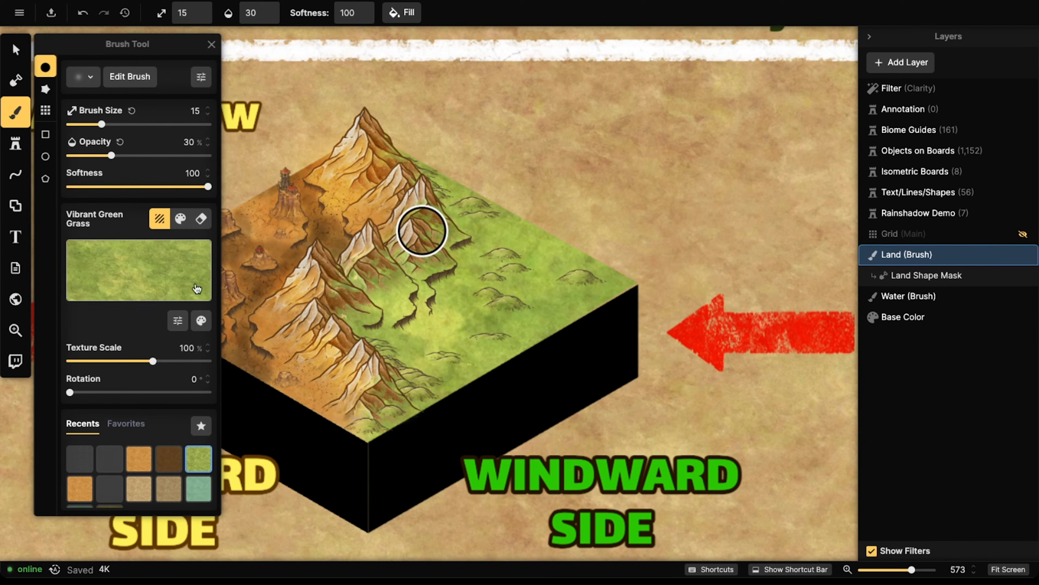
left_click(200, 321)
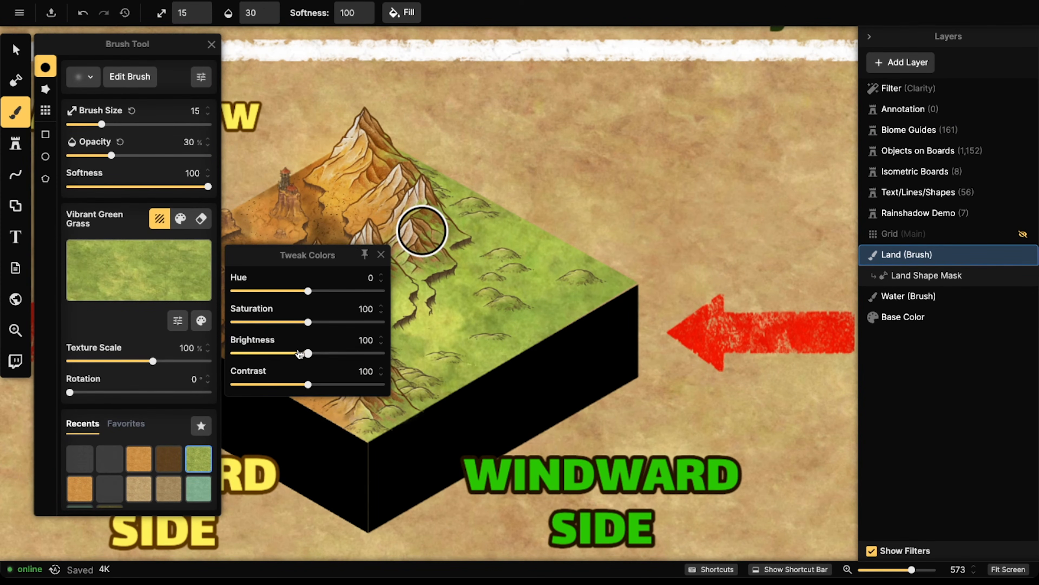
left_click(300, 353)
left_click_drag(299, 353, 288, 353)
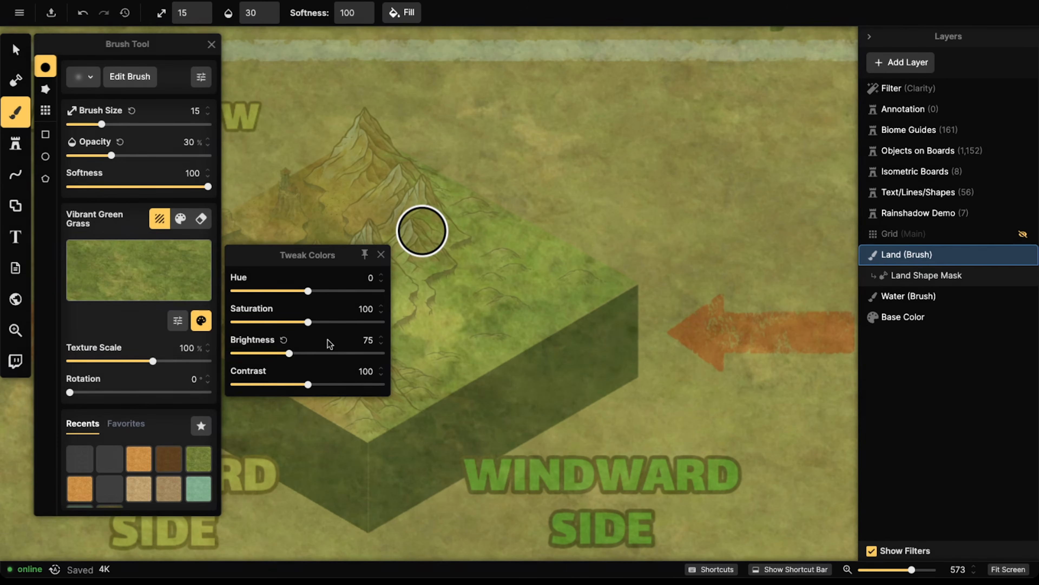
left_click(504, 221)
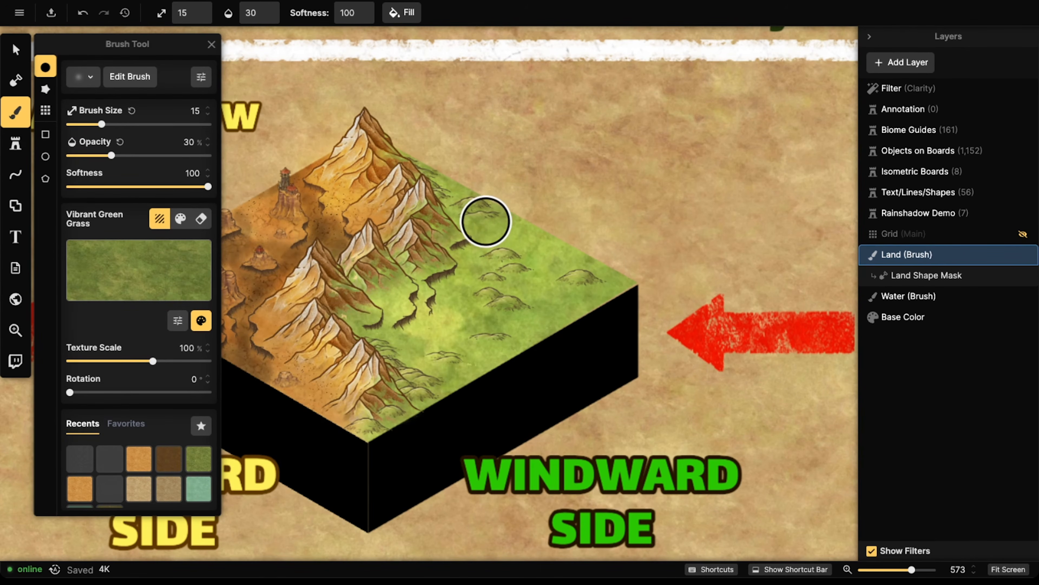
- Paint the darker grass over the outer windward plain around the hills with a size 15 brush at 30% opacity
mouse_move(479, 274)
left_mouse_down()
mouse_move(486, 286)
mouse_move(434, 334)
mouse_move(529, 335)
mouse_move(494, 216)
left_mouse_up()
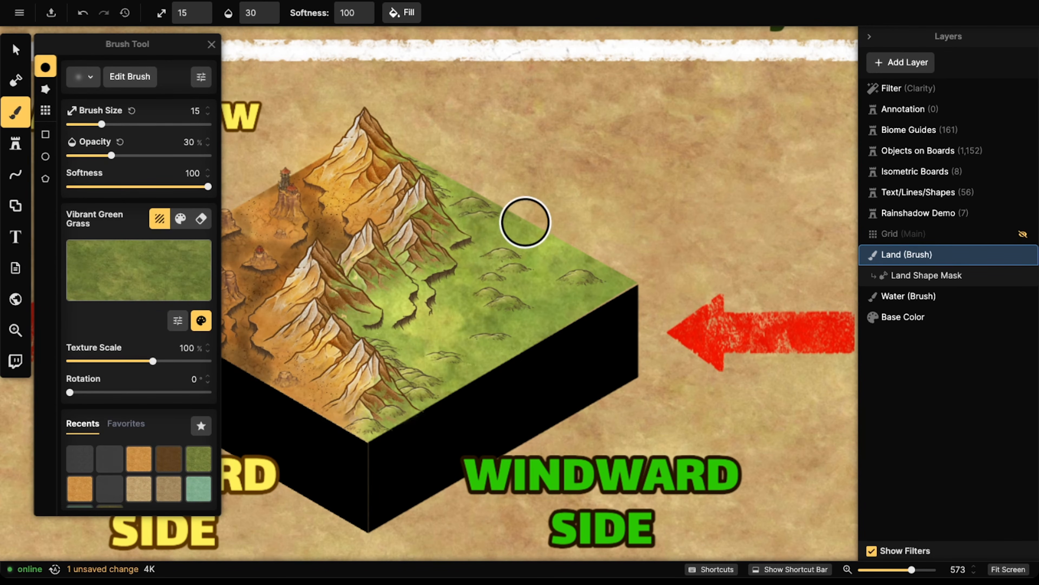
mouse_move(488, 279)
left_mouse_down()
mouse_move(434, 344)
mouse_move(485, 353)
mouse_move(508, 331)
left_mouse_up()
mouse_move(471, 261)
left_mouse_down()
mouse_move(604, 241)
mouse_move(631, 274)
mouse_move(532, 251)
mouse_move(551, 290)
mouse_move(569, 223)
mouse_move(634, 257)
mouse_move(538, 225)
mouse_move(603, 306)
mouse_move(599, 239)
mouse_move(561, 230)
mouse_move(710, 292)
left_mouse_up()
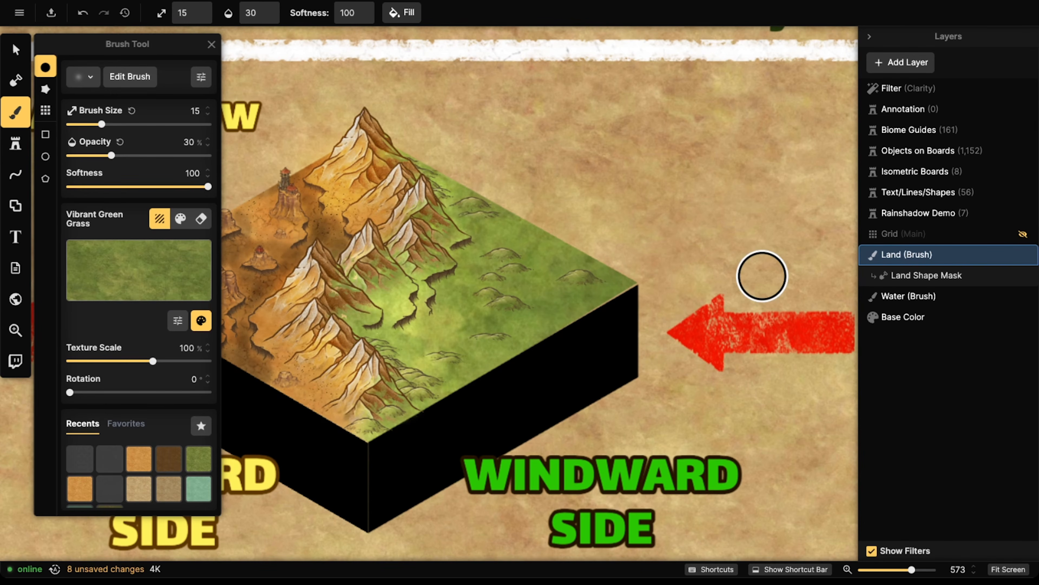
- Clear the HILL search in the stamp catalog and choose the Green Pine Tree stamp from the Fantasy World Core set
scroll(762, 276, "down", 5)
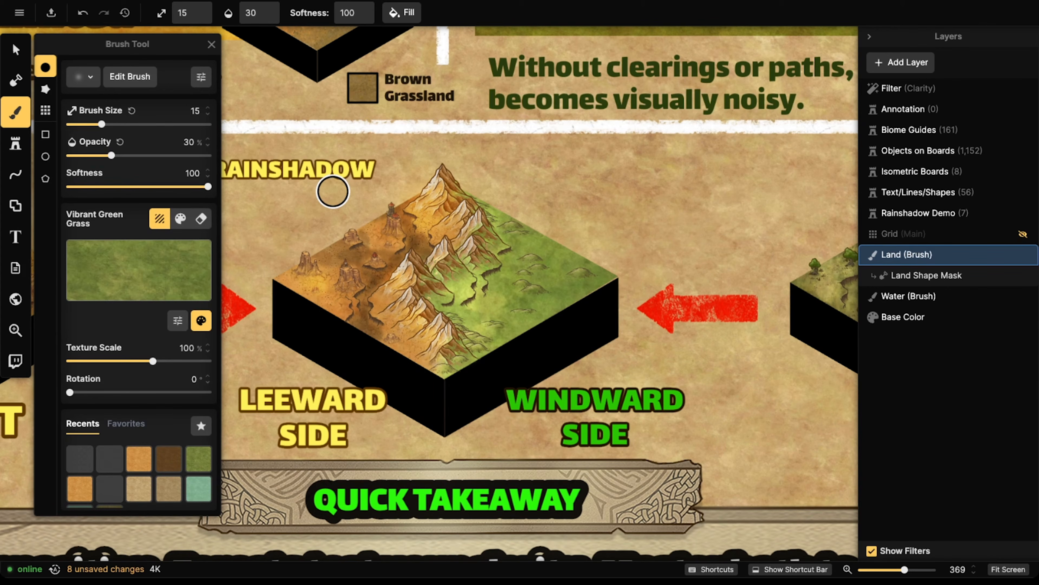
left_click(16, 143)
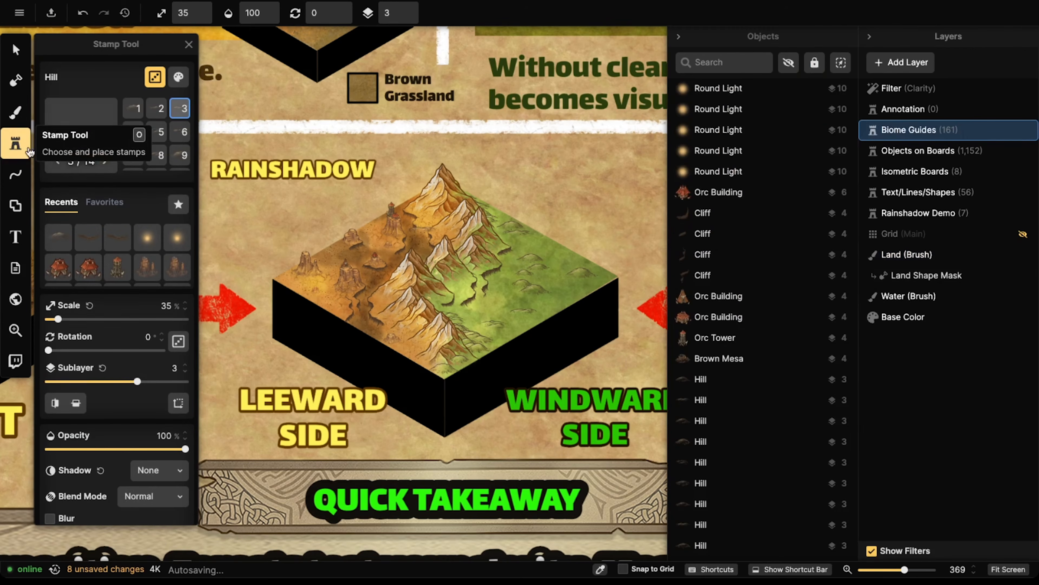
left_click(66, 123)
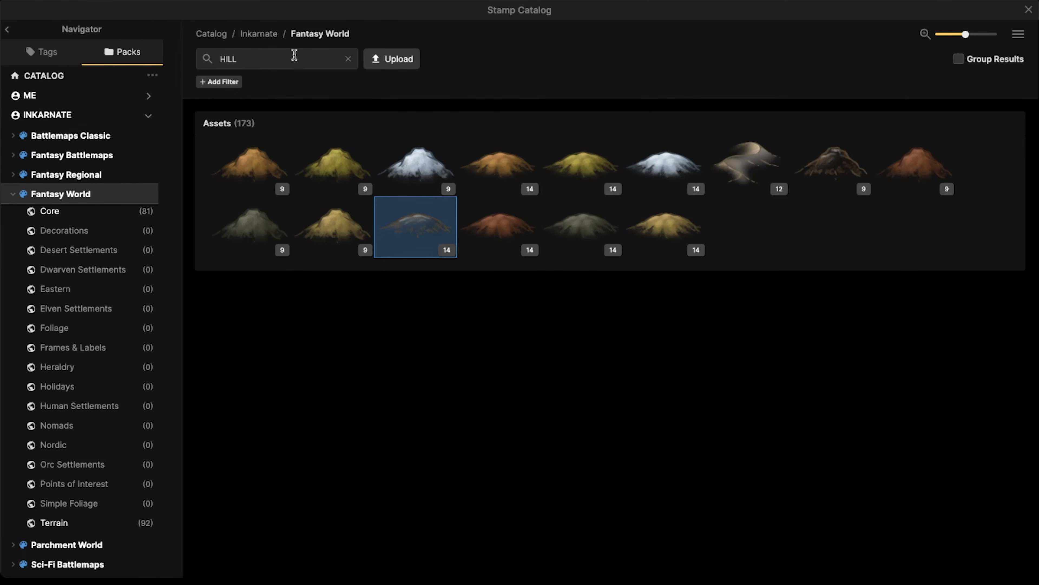
left_click(349, 59)
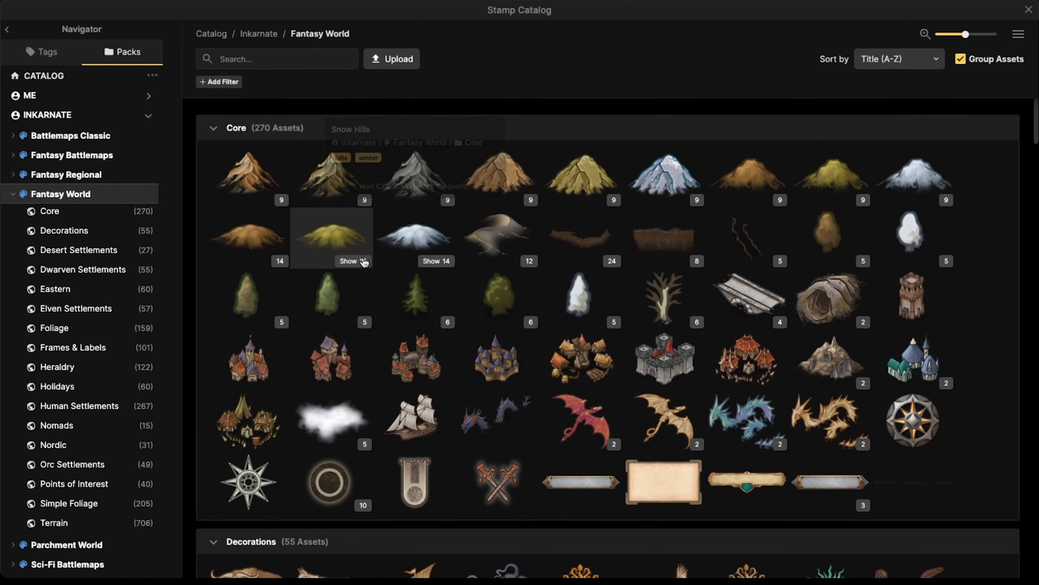
mouse_move(336, 298)
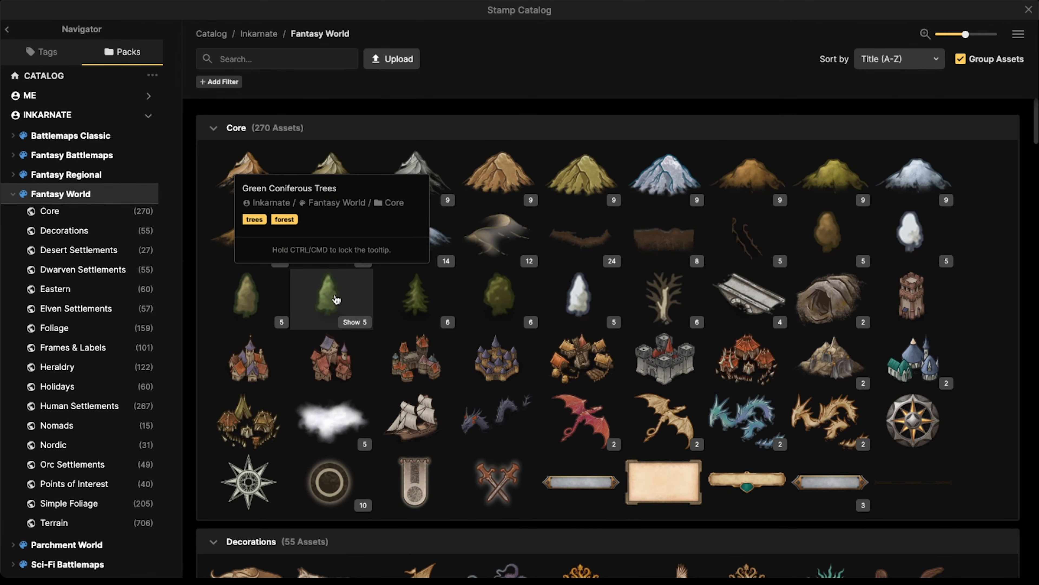
left_click(416, 294)
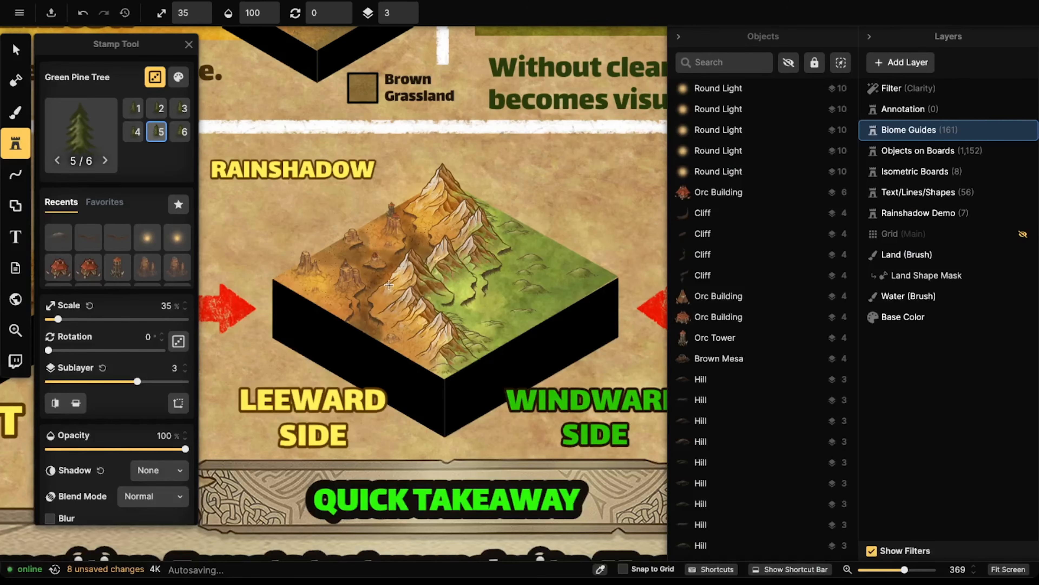
- Delete the hills around the middle of the outer windward plain to clear space towards the board's outer corner
scroll(442, 292, "up", 10)
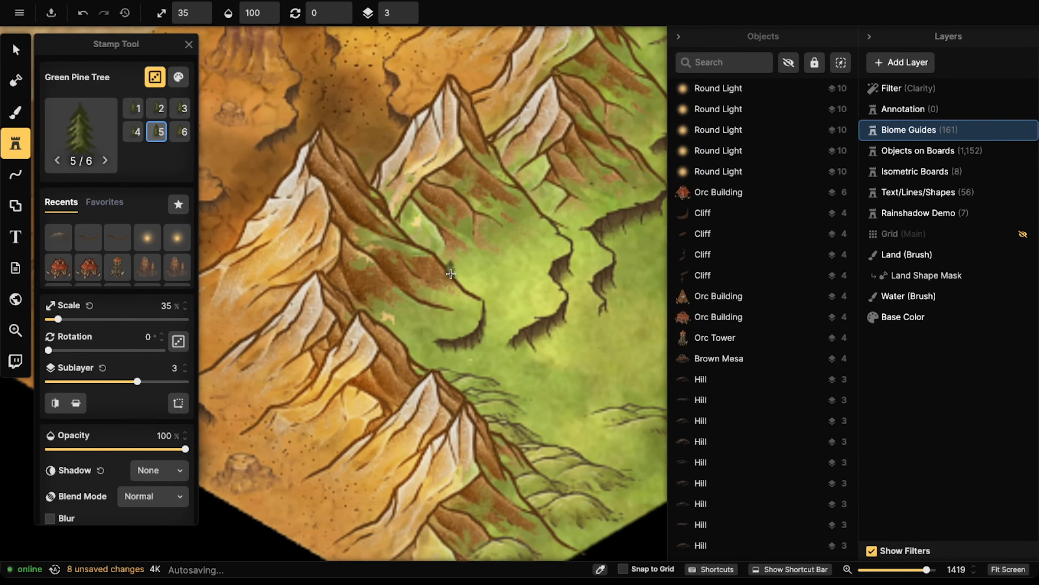
scroll(343, 265, "down", 4)
scroll(329, 242, "down", 2)
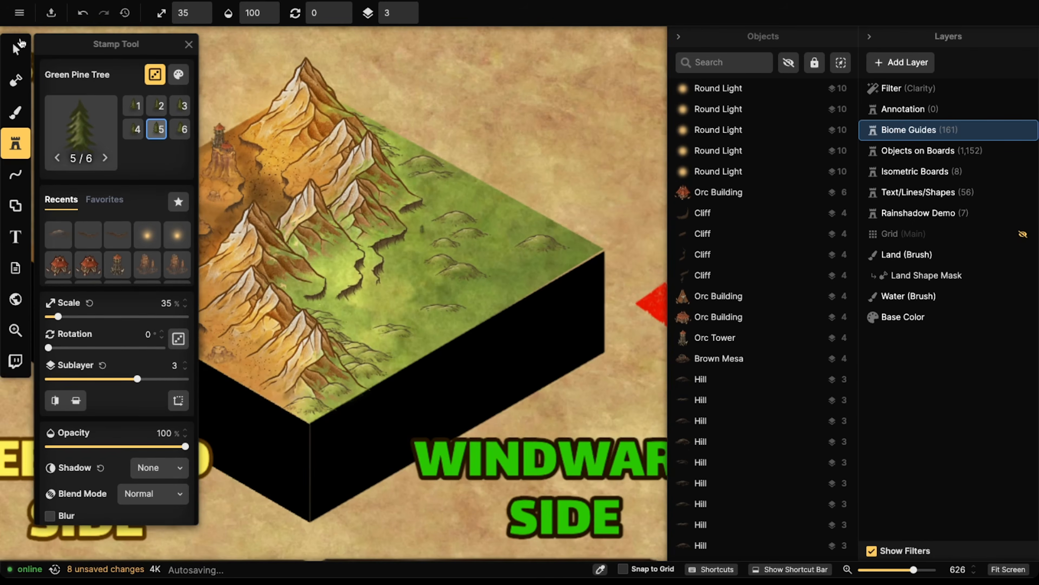
left_click(17, 49)
scroll(512, 221, "down", 1)
key("Delete")
left_click(467, 228)
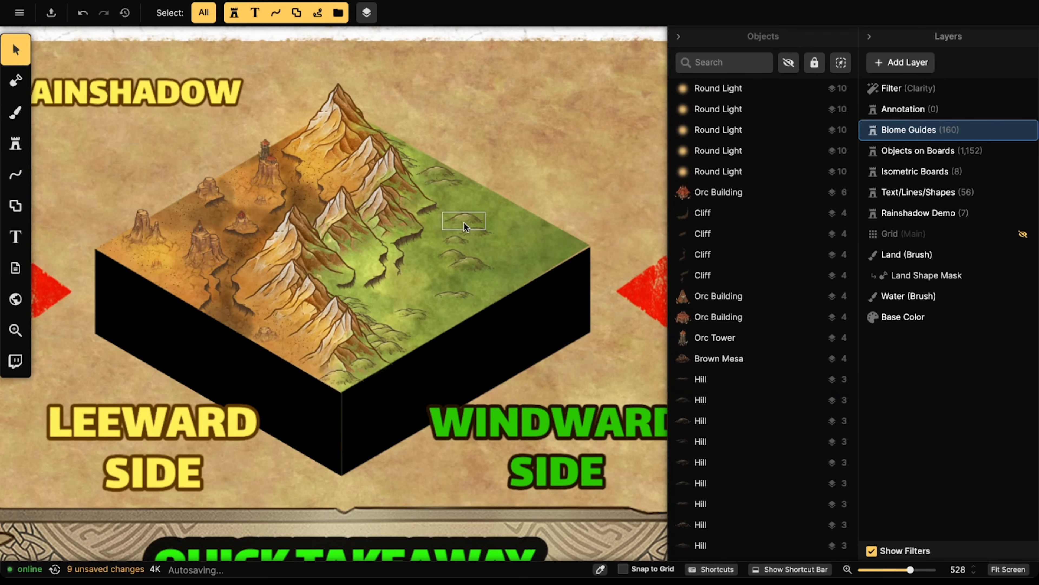
key("Delete")
left_click(464, 261)
key("Delete")
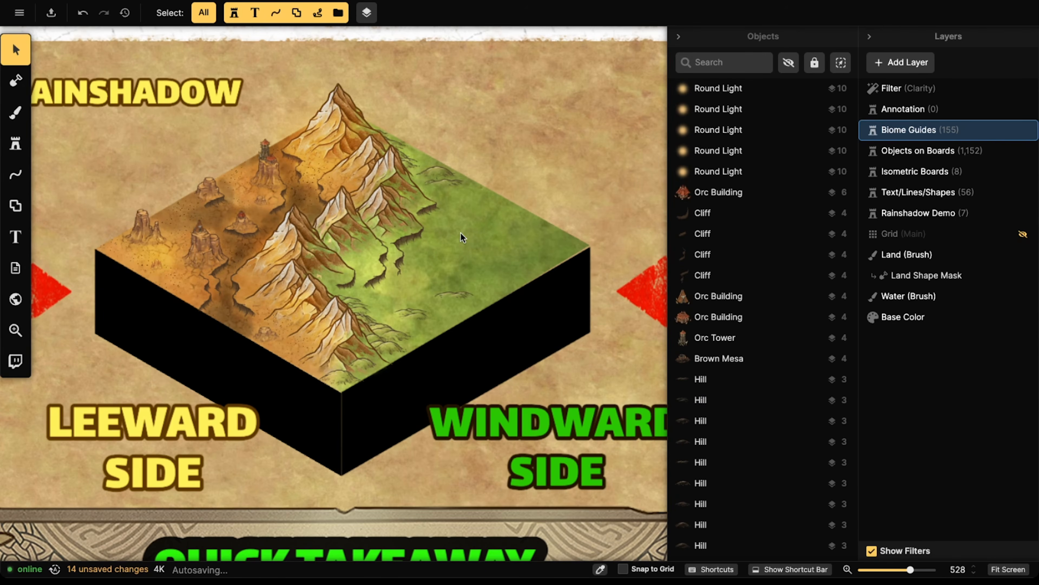
- Paint Green Water over the outer windward corner of the Land layer with a size 15 brush at 100% opacity
left_click(16, 117)
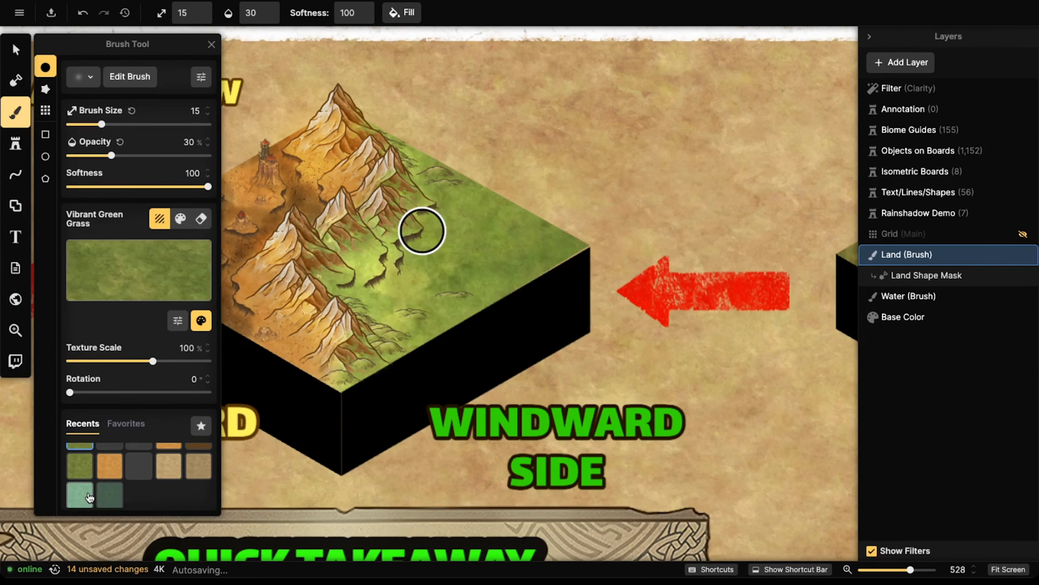
left_click(80, 490)
left_click_drag(112, 156, 210, 156)
mouse_move(522, 208)
left_mouse_down()
mouse_move(486, 243)
mouse_move(500, 303)
mouse_move(505, 270)
mouse_move(494, 299)
mouse_move(492, 270)
mouse_move(503, 192)
mouse_move(543, 222)
mouse_move(542, 283)
mouse_move(599, 230)
mouse_move(529, 233)
mouse_move(506, 209)
mouse_move(508, 186)
mouse_move(494, 249)
mouse_move(509, 280)
left_mouse_up()
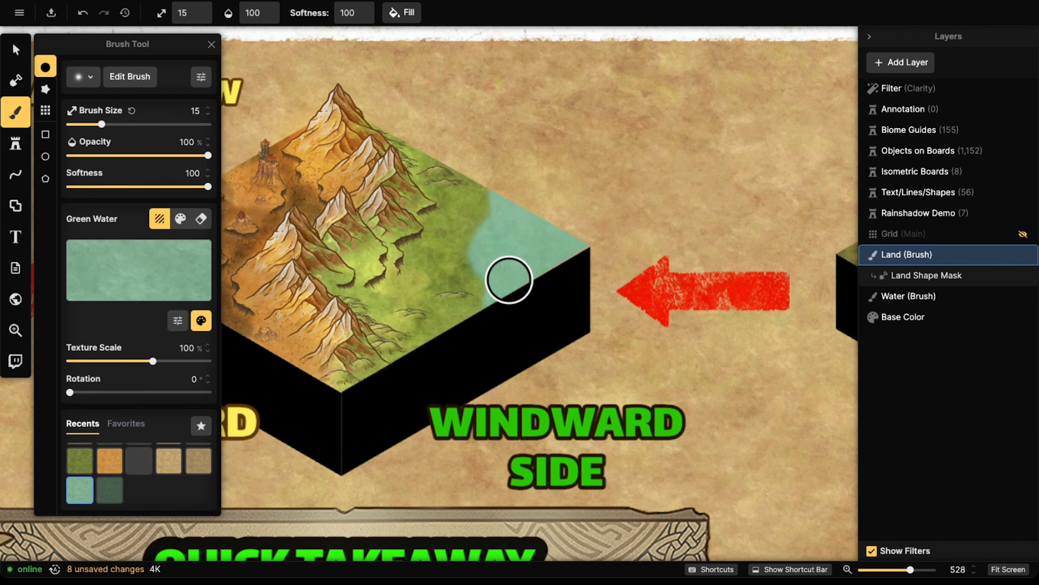
mouse_move(567, 256)
left_mouse_down()
mouse_move(620, 221)
mouse_move(547, 242)
mouse_move(585, 229)
left_mouse_up()
- Deepen the outermost tip of the water with the darker Green Water texture at 39% opacity
left_click_drag(127, 156, 124, 156)
mouse_move(578, 215)
left_mouse_down()
mouse_move(571, 257)
mouse_move(540, 218)
mouse_move(552, 233)
mouse_move(582, 209)
mouse_move(536, 239)
mouse_move(536, 276)
mouse_move(589, 229)
left_mouse_up()
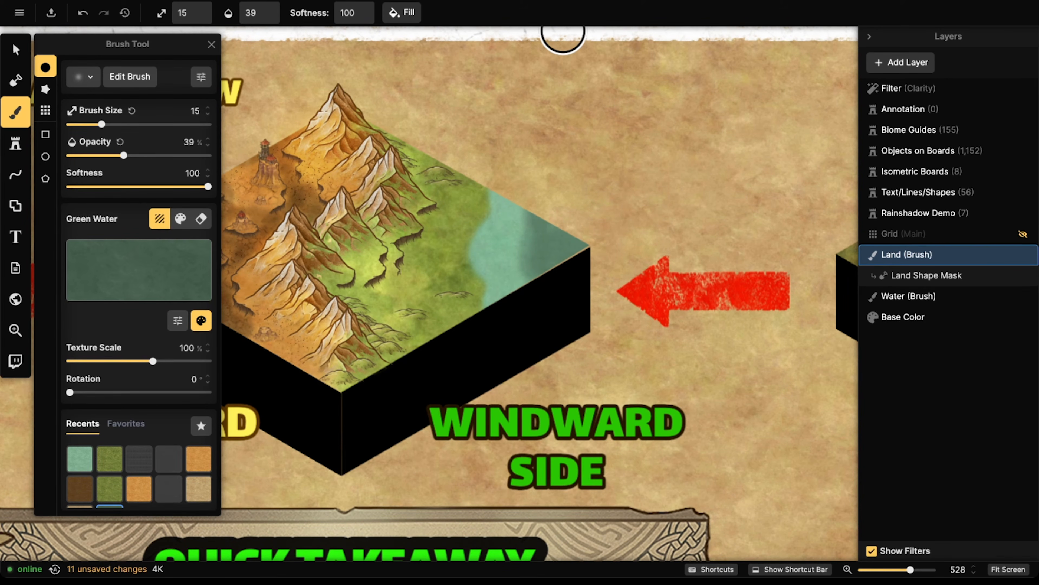
scroll(447, 150, "down", 3)
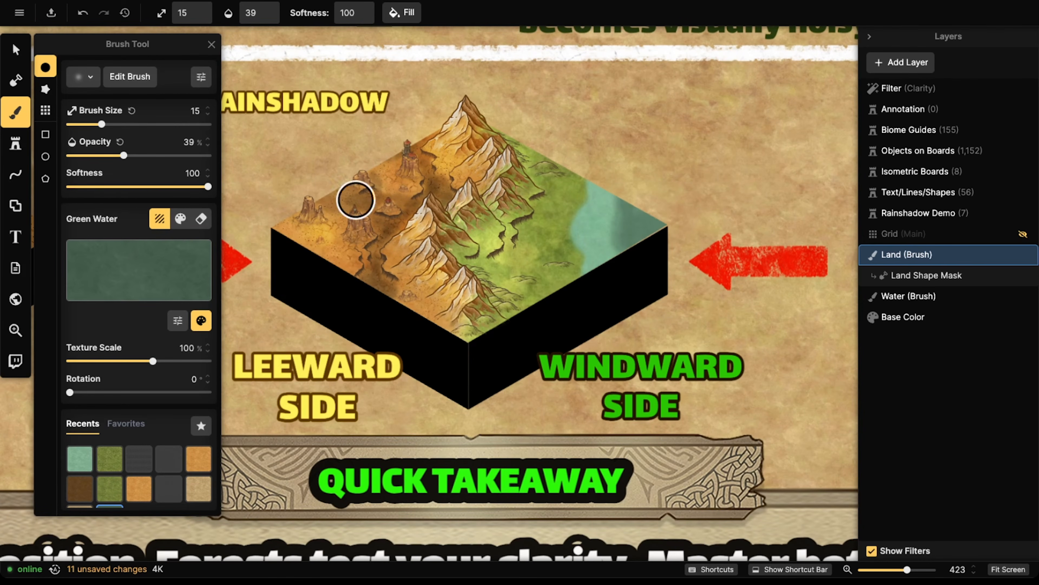
left_click_drag(638, 206, 631, 209)
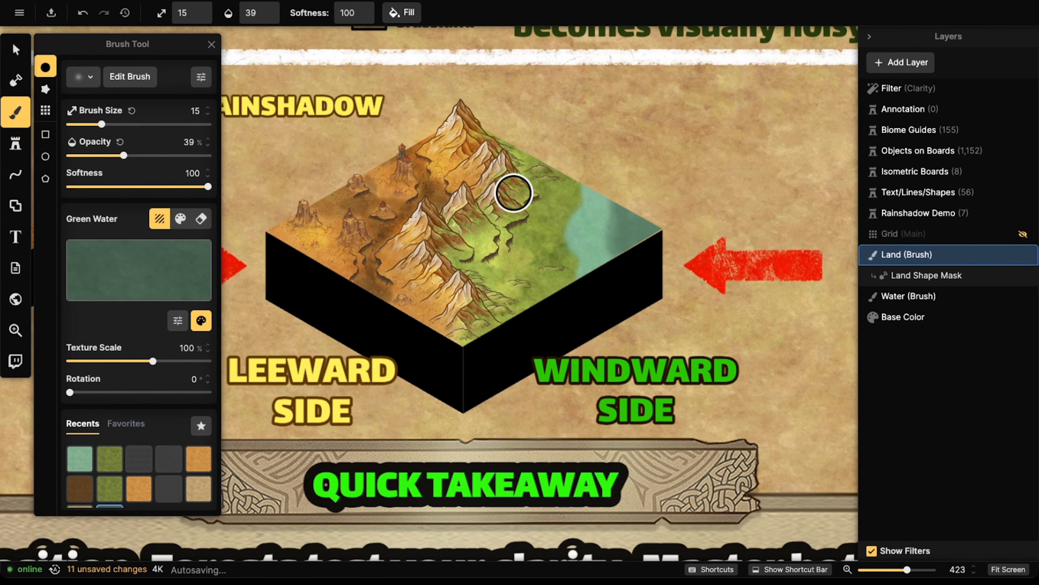
scroll(575, 232, "up", 5)
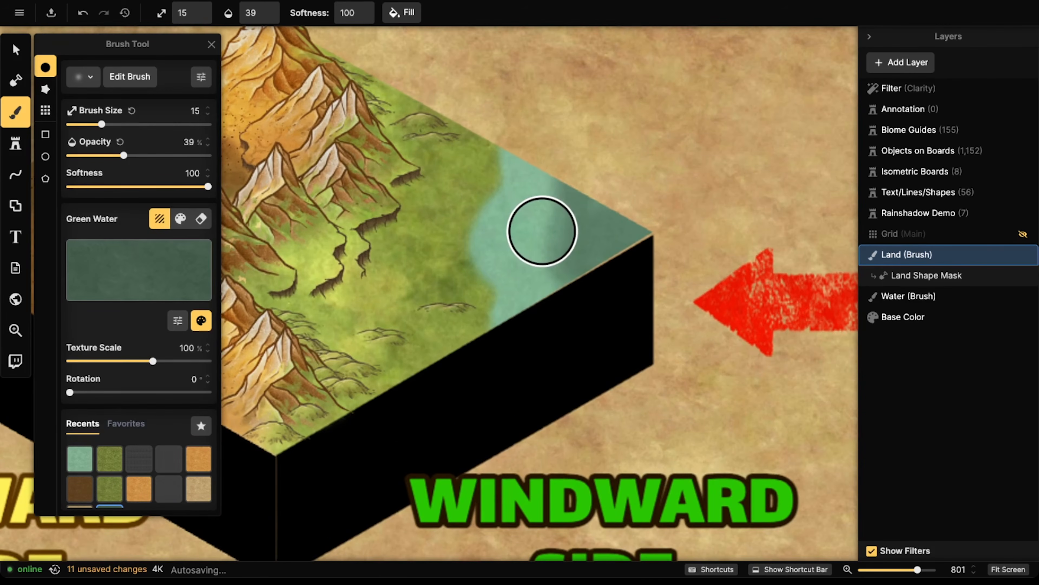
- Pick the Swamp Tree on the neighbouring board and load it as the active stamp
left_click(12, 50)
scroll(361, 214, "down", 3)
left_click_drag(544, 214, 282, 215)
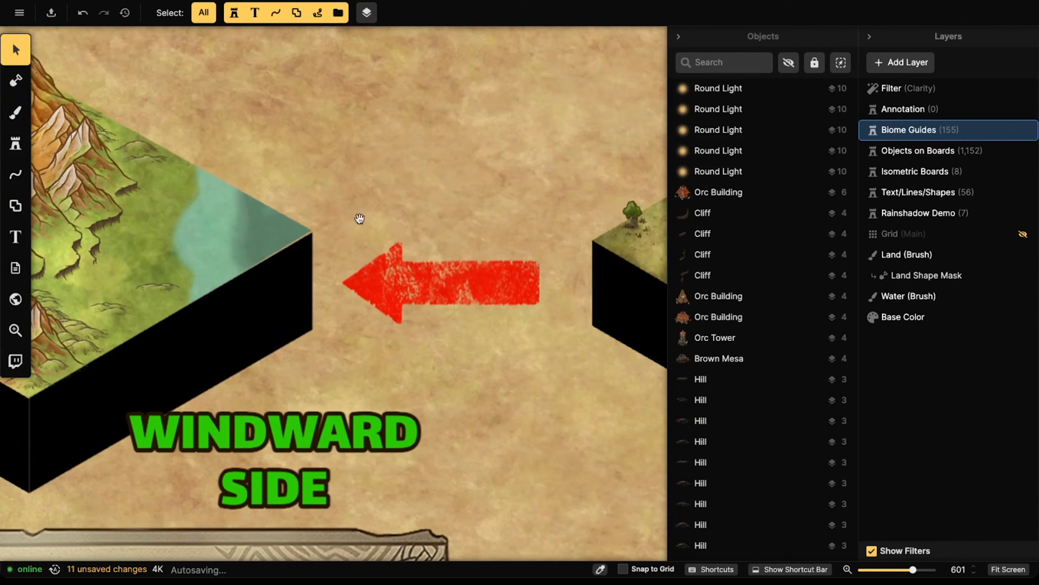
left_click_drag(582, 217, 267, 221)
left_click(316, 216)
left_click(25, 154)
- Place a single 35% scale Swamp Tree on the water at the windward corner as a size sample
left_click_drag(312, 249, 545, 267)
left_click_drag(217, 247, 420, 253)
scroll(334, 253, "up", 4)
left_click_drag(292, 246, 488, 254)
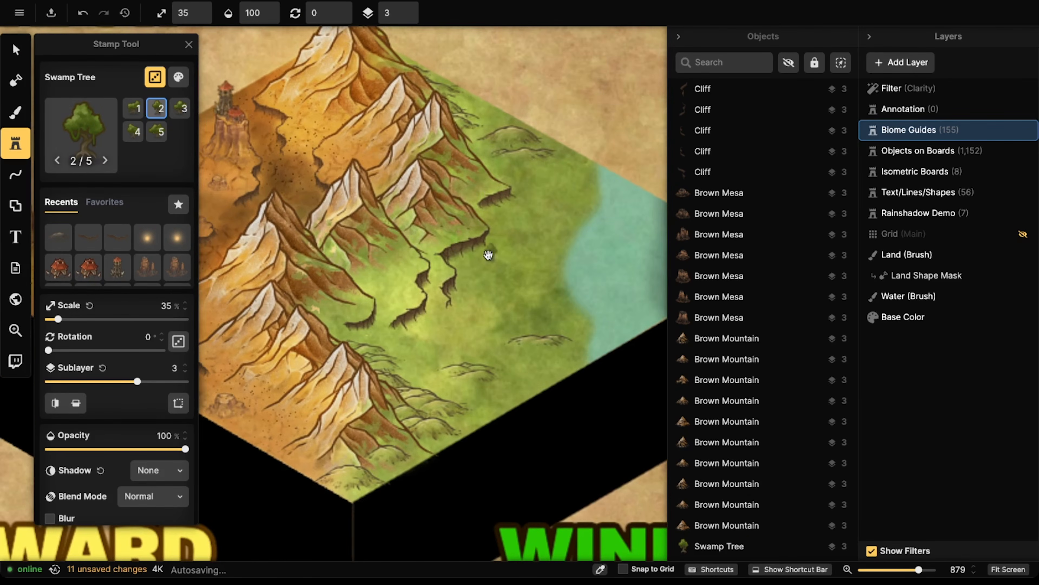
scroll(488, 254, "up", 5)
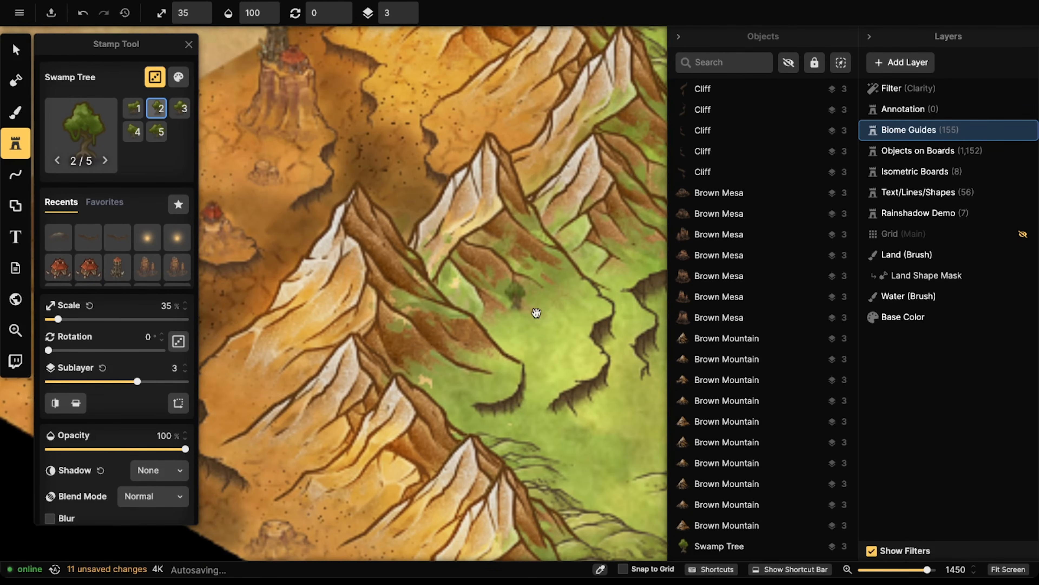
left_click_drag(536, 313, 495, 271)
scroll(465, 243, "down", 2)
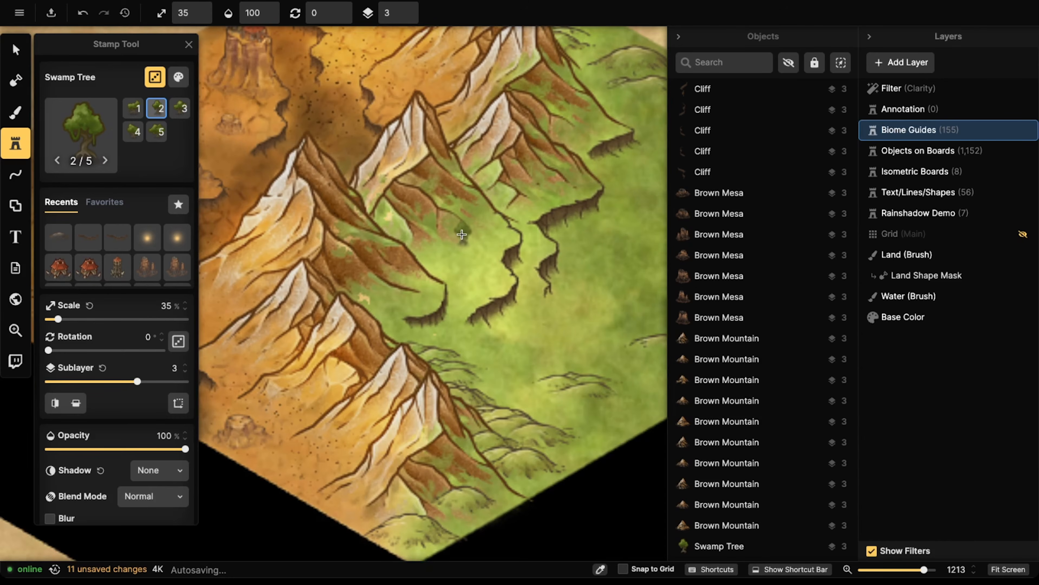
left_click_drag(462, 234, 424, 228)
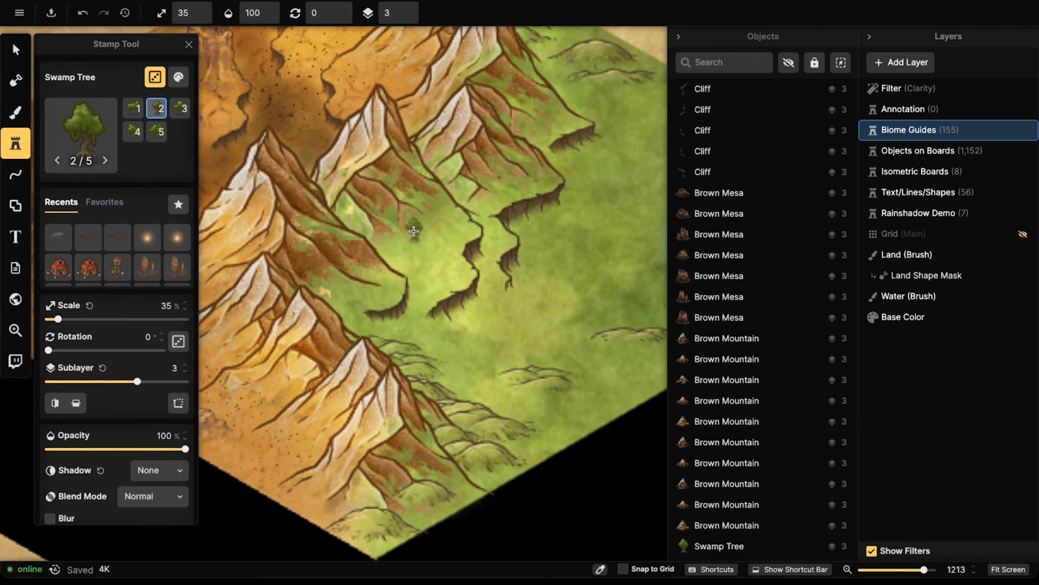
scroll(414, 232, "down", 2)
left_click_drag(451, 239, 354, 235)
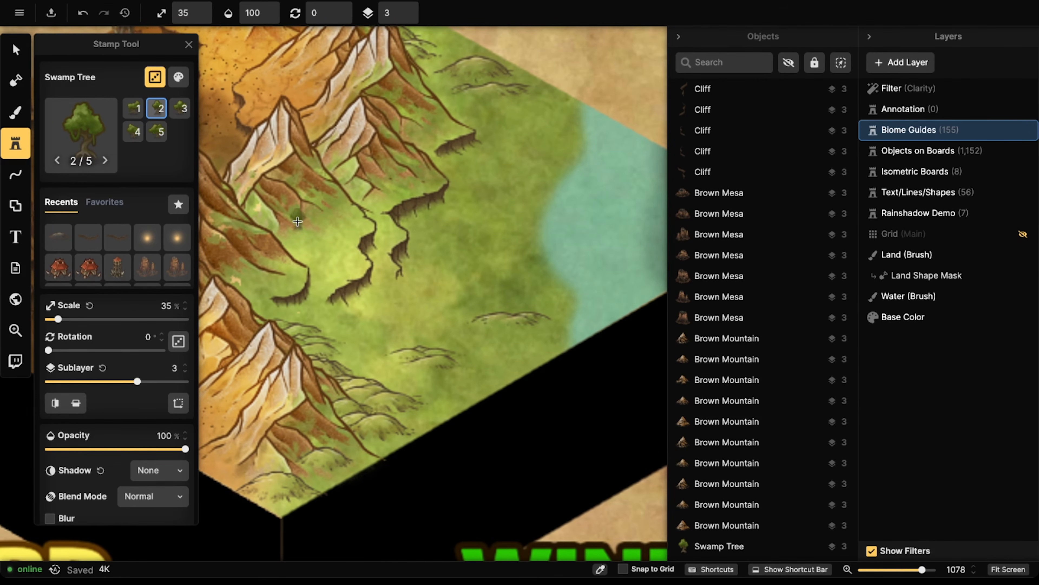
left_click_drag(297, 220, 330, 220)
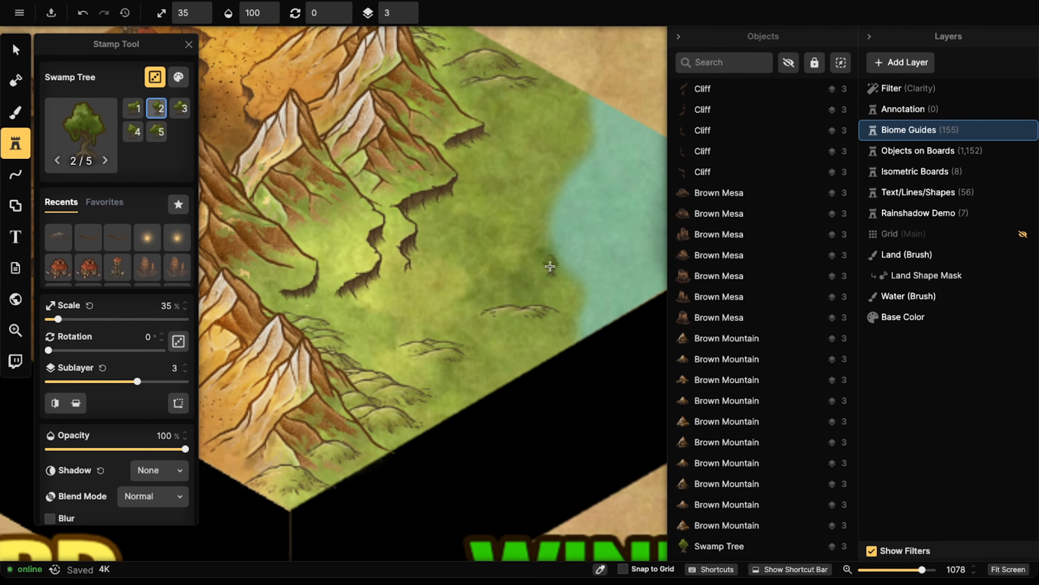
left_click_drag(550, 268, 359, 228)
left_click(444, 205)
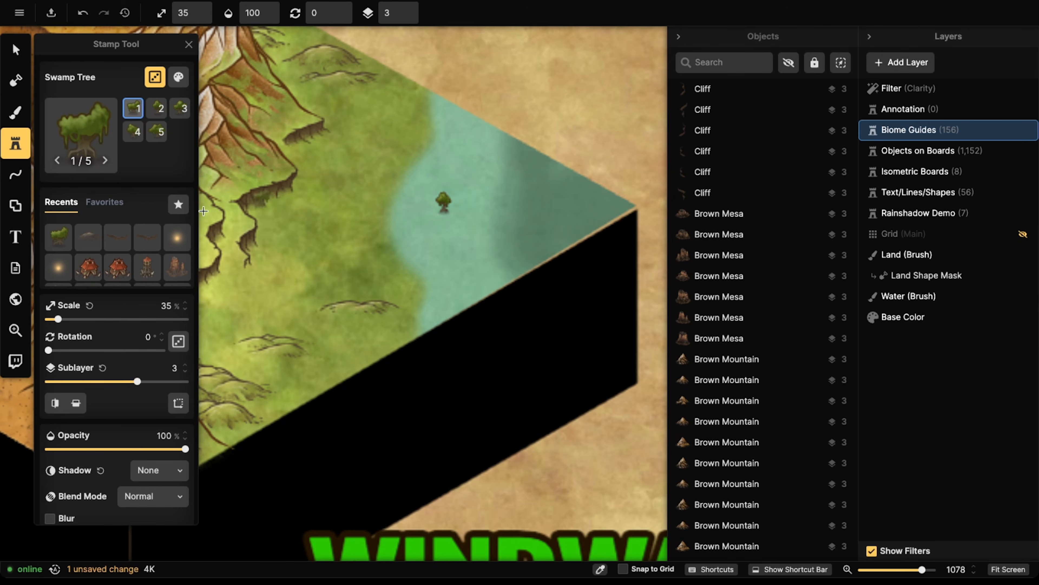
- Place one Green Pine Tree on the windward slope and one Green Coniferous Tree on the plain as samples
left_click(82, 126)
left_click(415, 293)
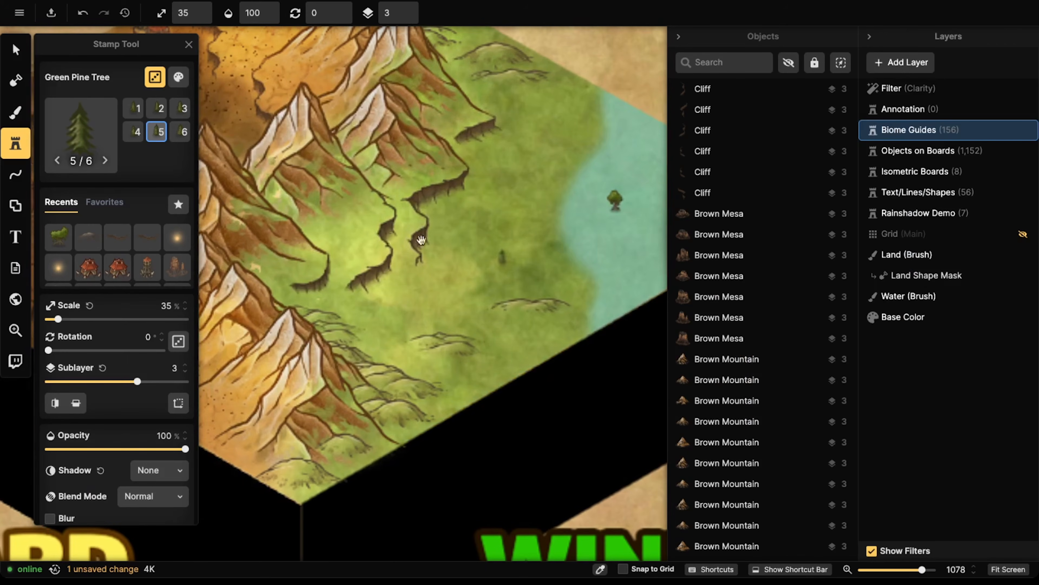
left_click(94, 155)
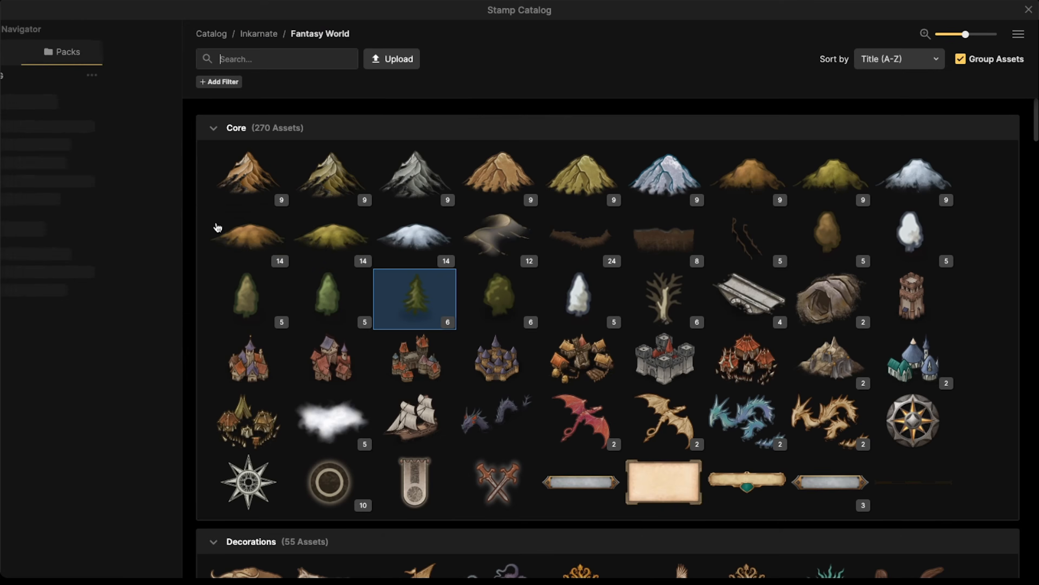
left_click(344, 296)
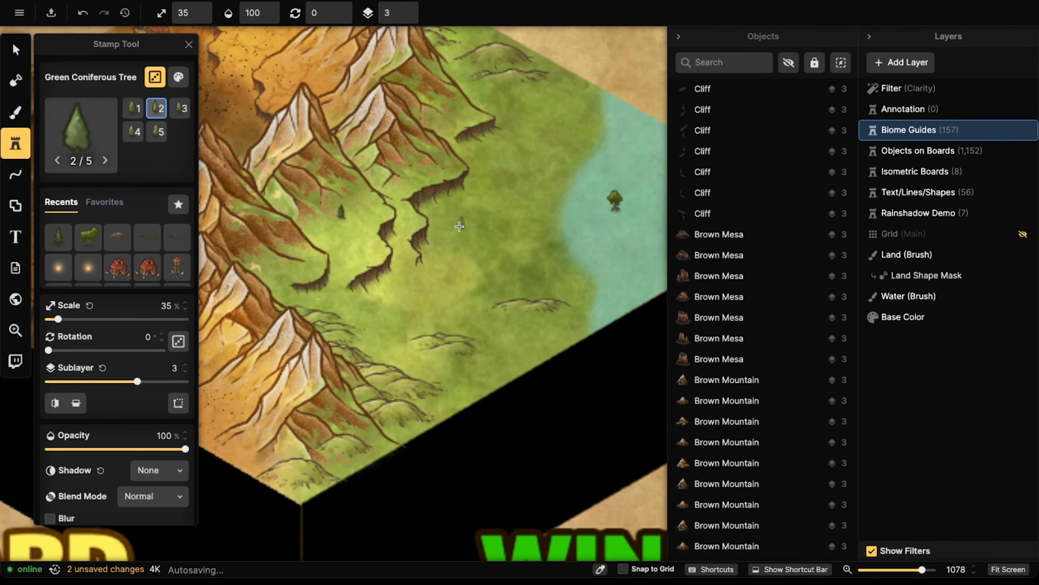
left_click(466, 224)
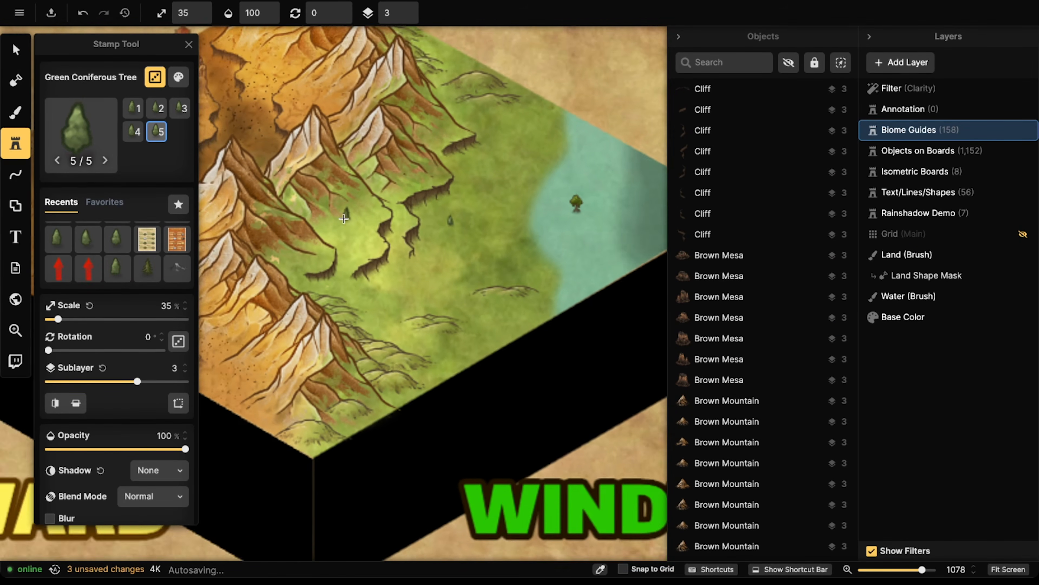
scroll(368, 217, "down", 3)
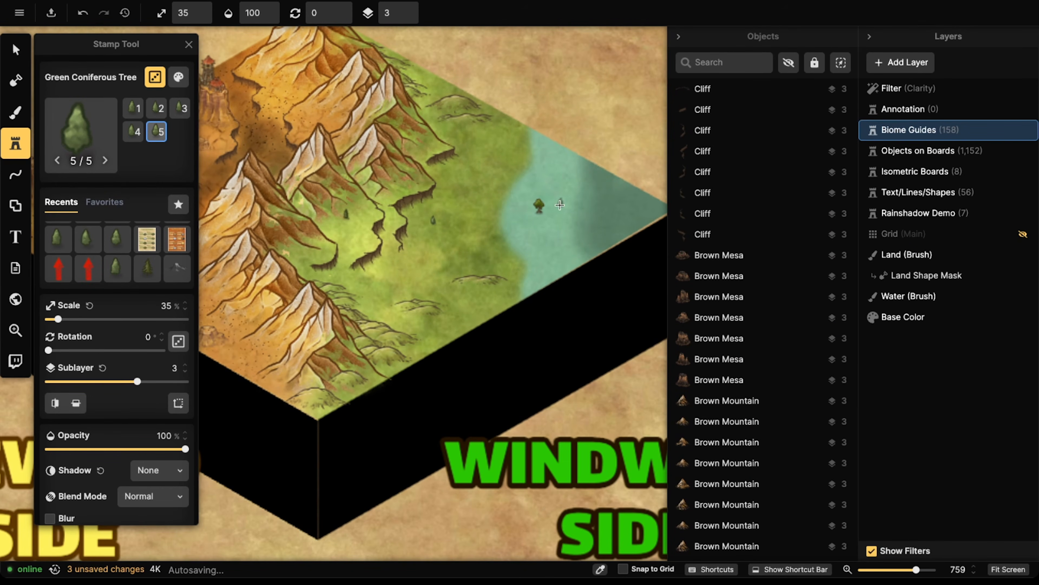
- Compare the sample trees up close, then select the Green Pine Tree and load it as the active stamp
left_click(16, 50)
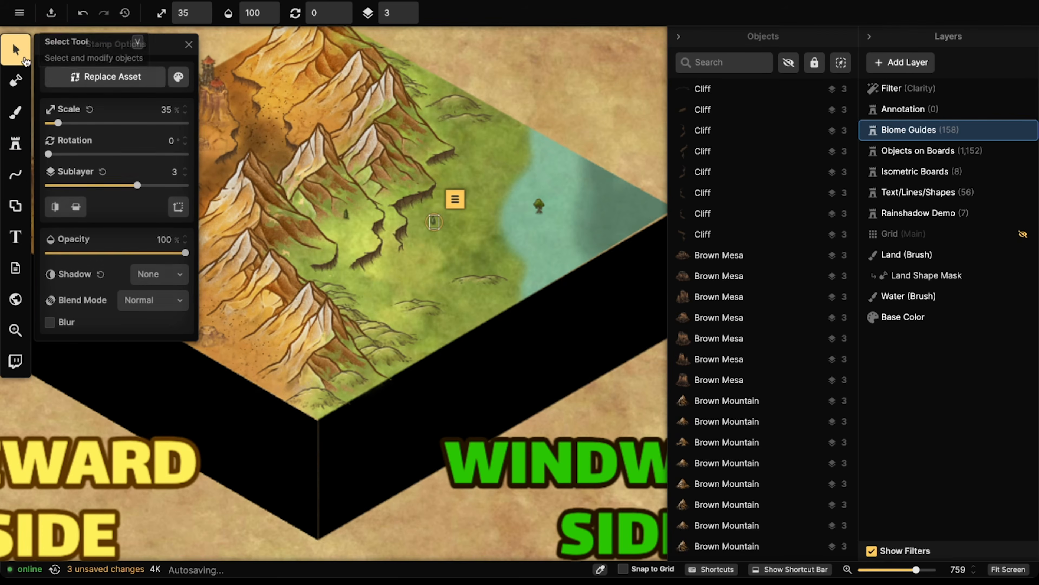
scroll(318, 201, "up", 5)
scroll(361, 216, "down", 6)
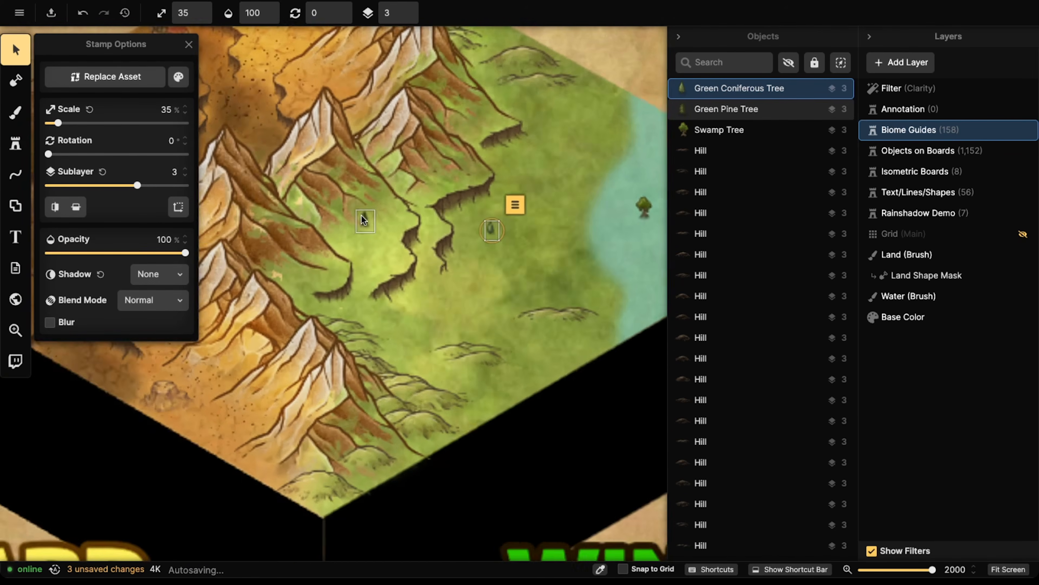
left_click(362, 218)
scroll(362, 220, "up", 3)
scroll(362, 220, "up", 2)
left_click_drag(362, 220, 363, 226)
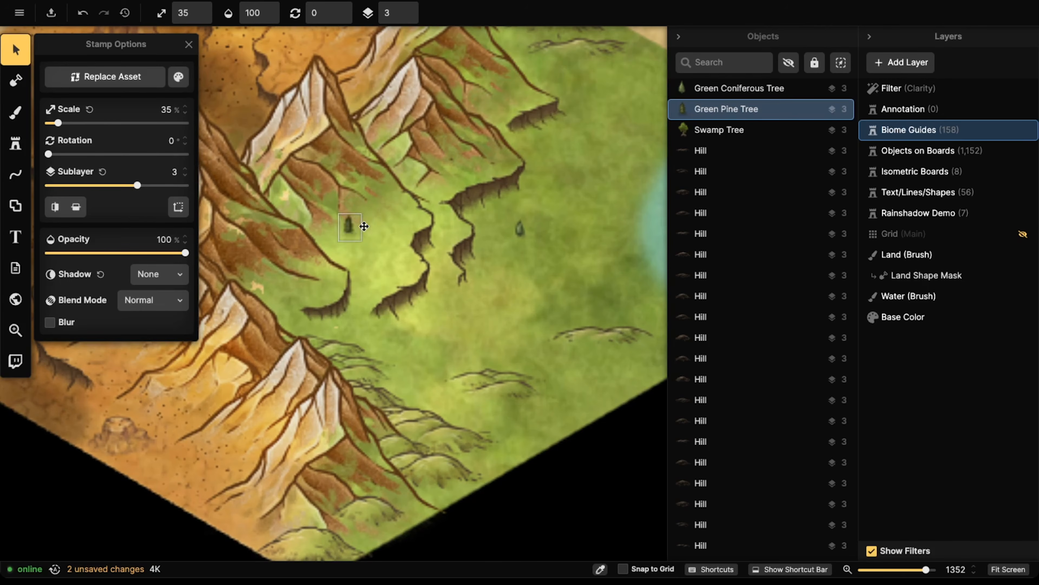
key("Escape")
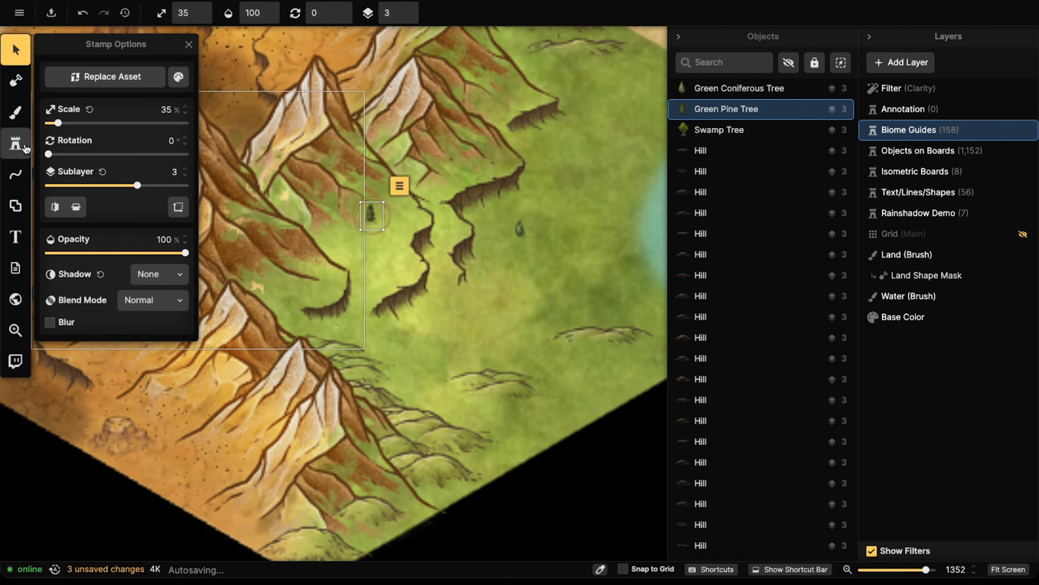
left_click(15, 143)
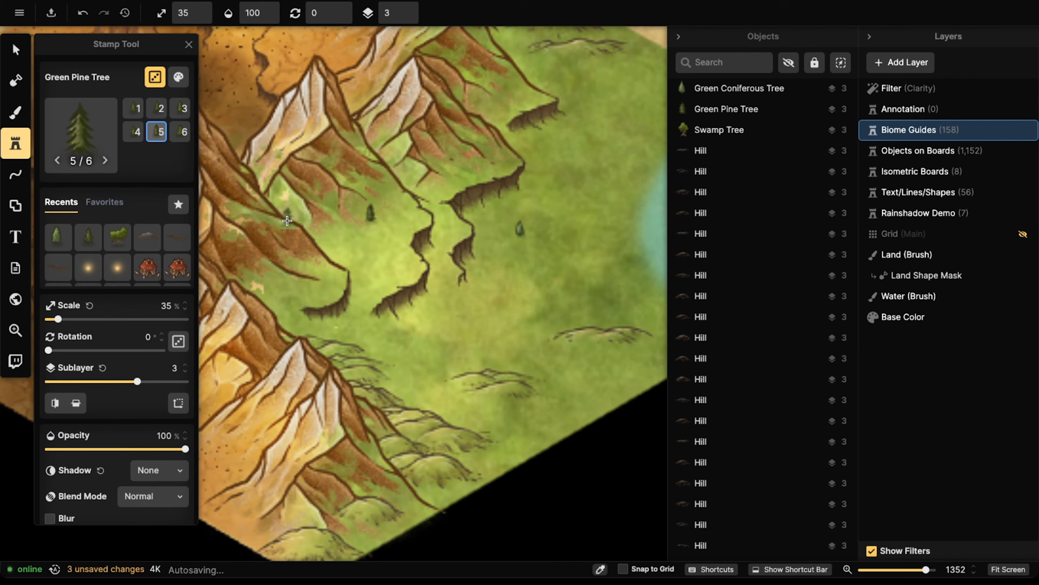
- Scatter clusters of Green Pine Trees at 35% scale on the grassy ledges above the central windward cliffs
left_click(328, 231)
left_click(336, 225)
left_click(351, 235)
left_click_drag(370, 220, 413, 192)
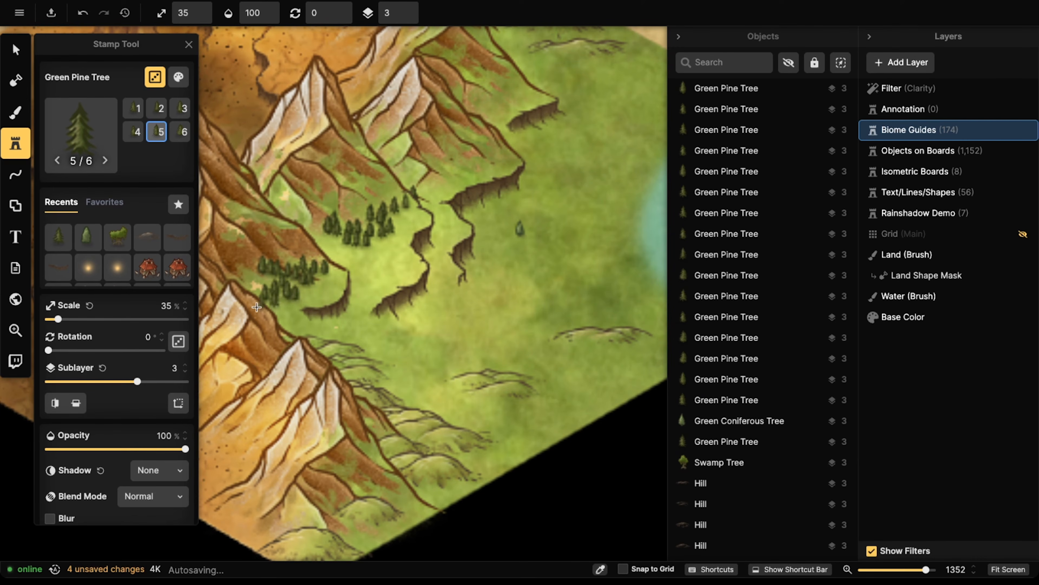
- Extend the Green Pine Trees along the front peaks' foothills and onto the ledges above the rear cliffs
left_click_drag(295, 329, 372, 344)
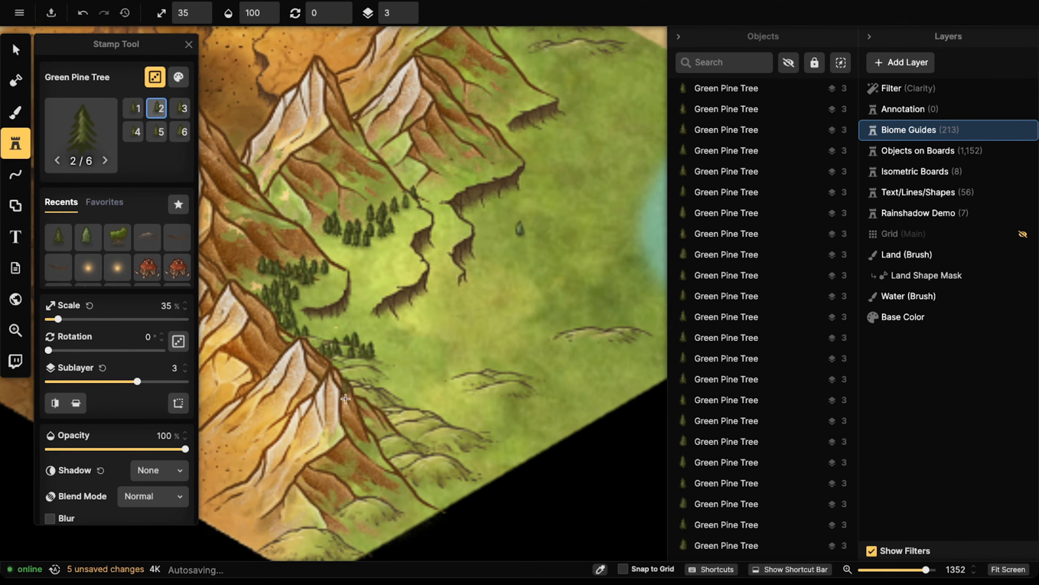
mouse_move(378, 488)
left_mouse_down()
mouse_move(348, 526)
mouse_move(379, 528)
mouse_move(455, 445)
mouse_move(401, 399)
left_mouse_up()
mouse_move(440, 172)
left_mouse_down()
mouse_move(466, 157)
mouse_move(455, 131)
mouse_move(512, 87)
left_mouse_up()
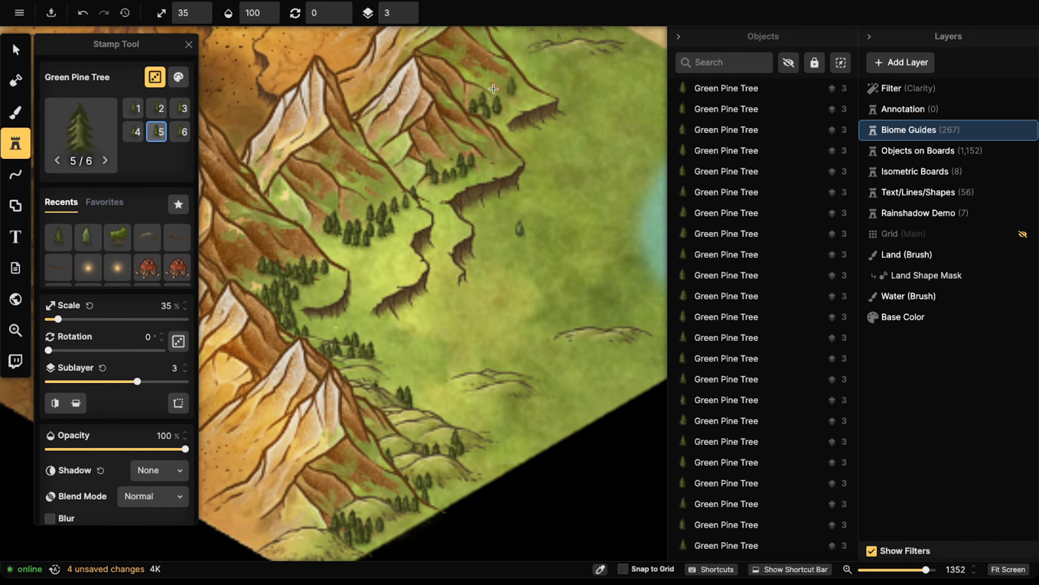
mouse_move(475, 48)
left_mouse_down()
mouse_move(521, 93)
mouse_move(573, 70)
mouse_move(522, 88)
mouse_move(498, 141)
mouse_move(537, 77)
mouse_move(506, 50)
mouse_move(530, 68)
mouse_move(496, 55)
mouse_move(505, 76)
left_mouse_up()
scroll(515, 49, "up", 3)
- Fill in more Green Pine Trees on the central ledge and in the gap between the two central cliffs
mouse_move(389, 268)
left_mouse_down()
mouse_move(379, 293)
mouse_move(311, 331)
mouse_move(238, 333)
left_mouse_up()
left_click(370, 313)
left_click(382, 314)
left_click(370, 330)
left_click(386, 299)
left_click(439, 281)
left_click(439, 278)
left_click(440, 275)
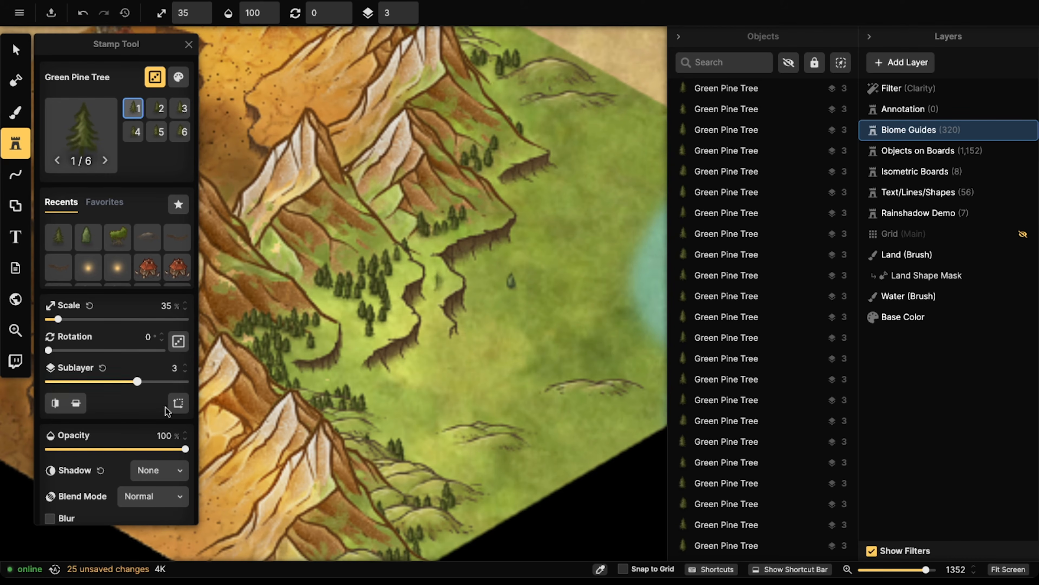
- Place individual Green Pine Trees climbing the windward slope of the central peak above the ledge
left_click(366, 236)
left_click(372, 225)
left_click(376, 242)
left_click(360, 208)
left_click(356, 198)
left_click(354, 192)
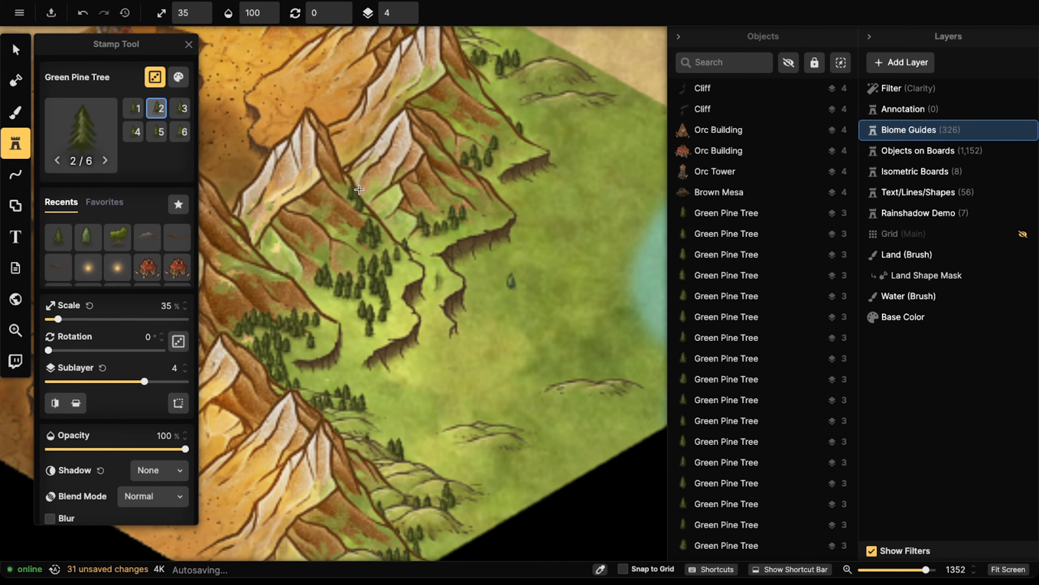
- Place Green Pine Trees on the windward slope of the large peak in front of the central peak
left_click_drag(404, 232, 526, 188)
left_click(414, 219)
left_click(426, 220)
left_click(421, 211)
left_click(407, 201)
left_click_drag(421, 194, 441, 168)
left_click(409, 230)
left_click(422, 228)
left_click(417, 221)
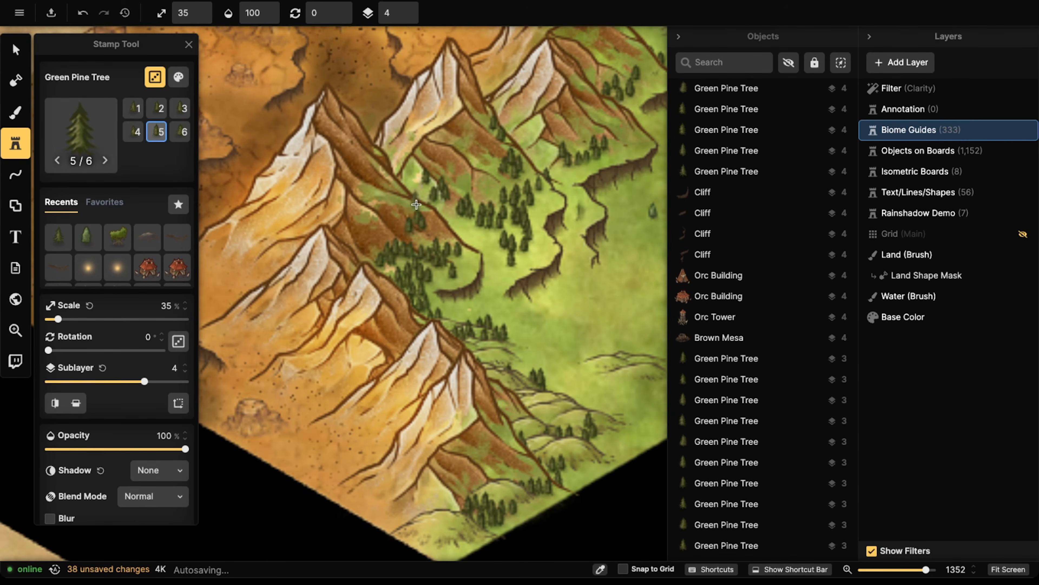
left_click(416, 204)
- Place Green Pine Trees climbing the windward slopes of the two peaks above the rear cliffs
mouse_move(648, 150)
left_mouse_down()
mouse_move(496, 233)
mouse_move(482, 260)
left_mouse_up()
left_click(424, 235)
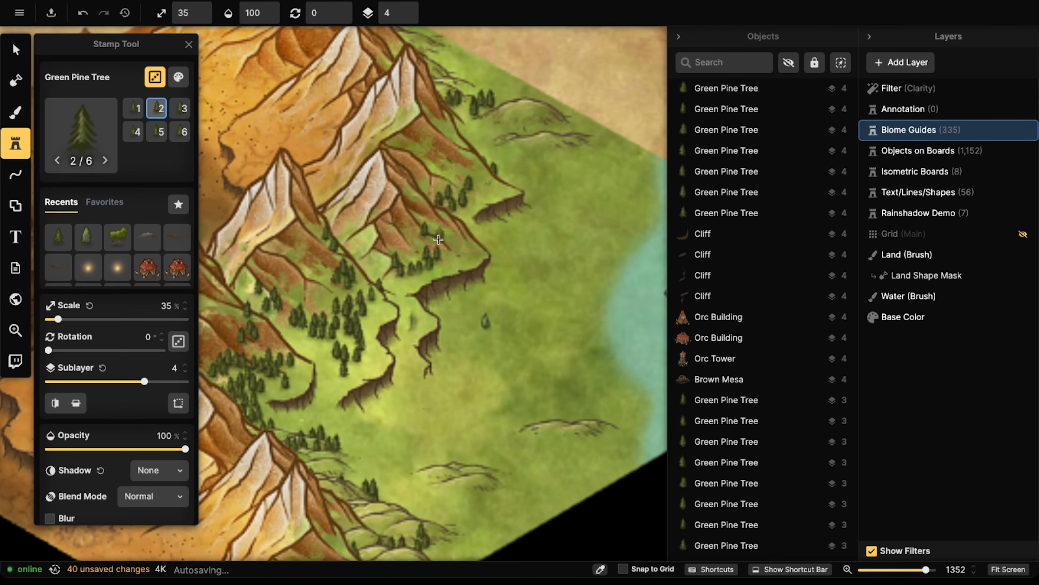
left_click(439, 235)
left_click(437, 221)
left_click(426, 209)
left_click(421, 200)
left_click(440, 193)
left_click(457, 148)
left_click(452, 150)
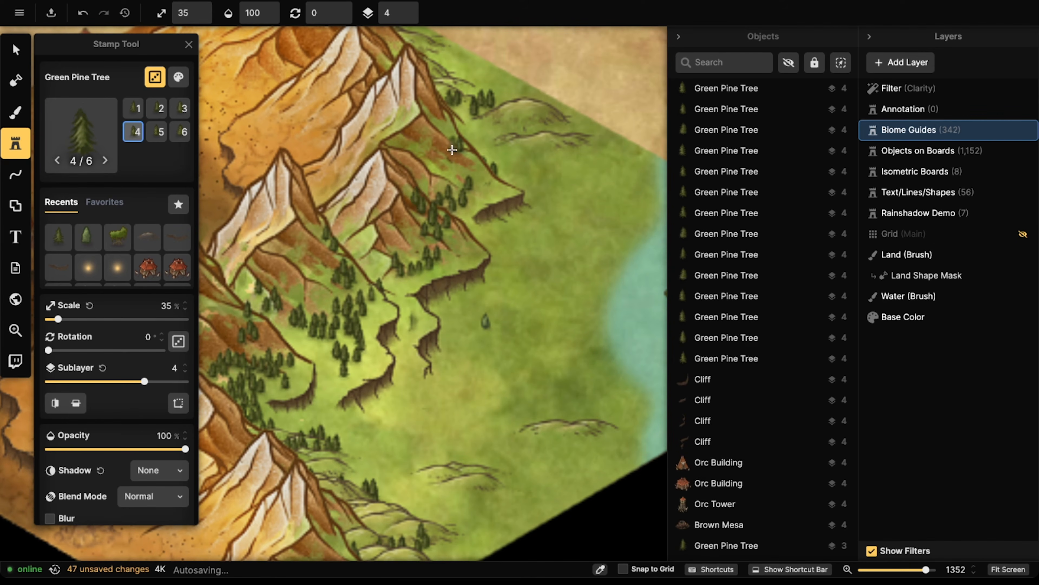
left_click(451, 144)
left_click(449, 134)
left_click(457, 126)
- Add Green Pine Trees to the low hills on the front windward plain and beside the front peaks
left_click_drag(458, 226, 543, 136)
mouse_move(481, 275)
left_mouse_down()
mouse_move(497, 223)
mouse_move(472, 167)
left_mouse_up()
scroll(529, 245, "right", 5)
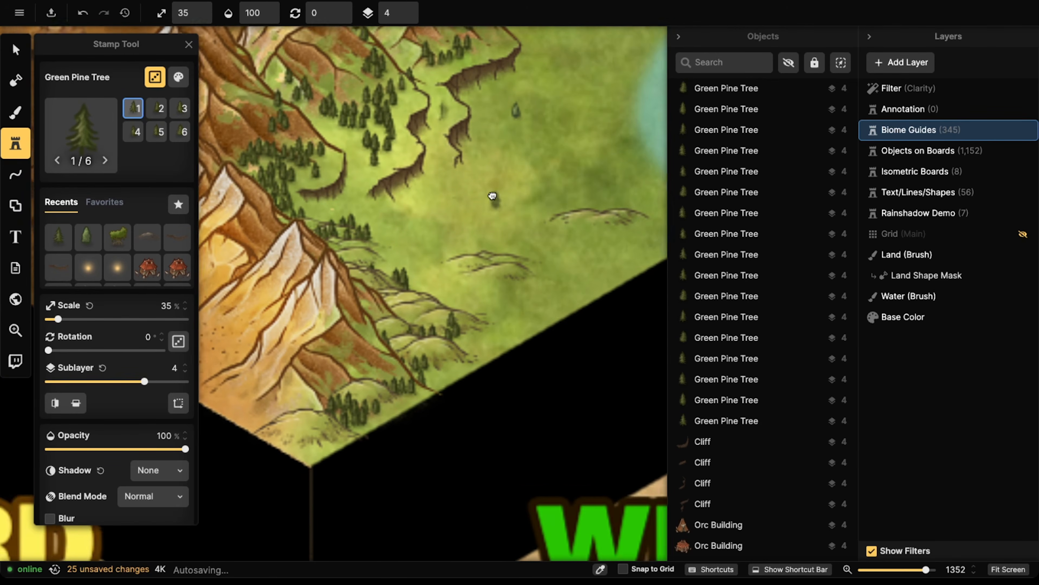
left_click(435, 244)
left_click(443, 246)
left_click(472, 251)
left_click(476, 241)
left_click(383, 290)
left_click(392, 292)
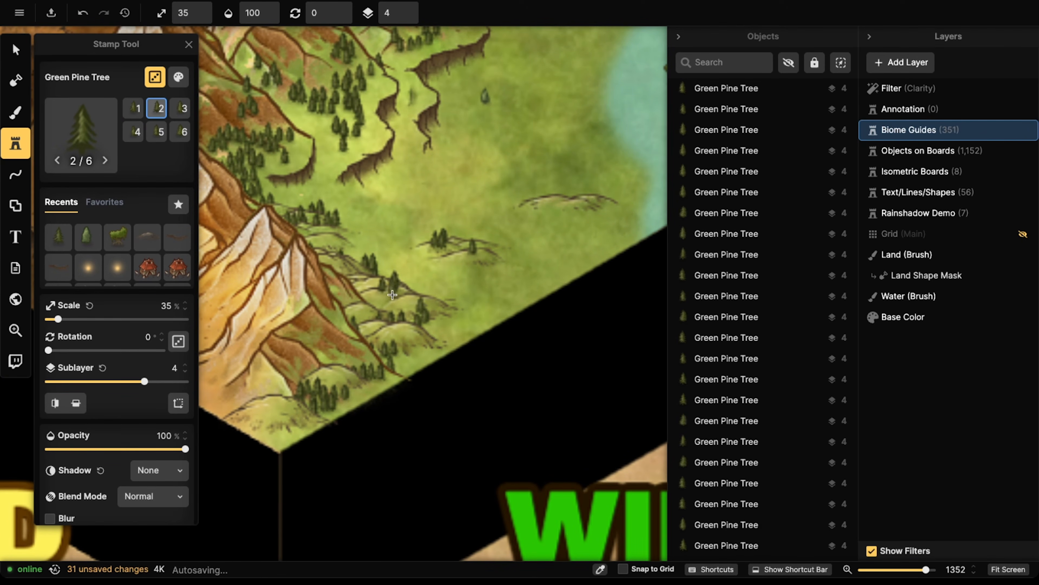
left_click(407, 299)
left_click(415, 286)
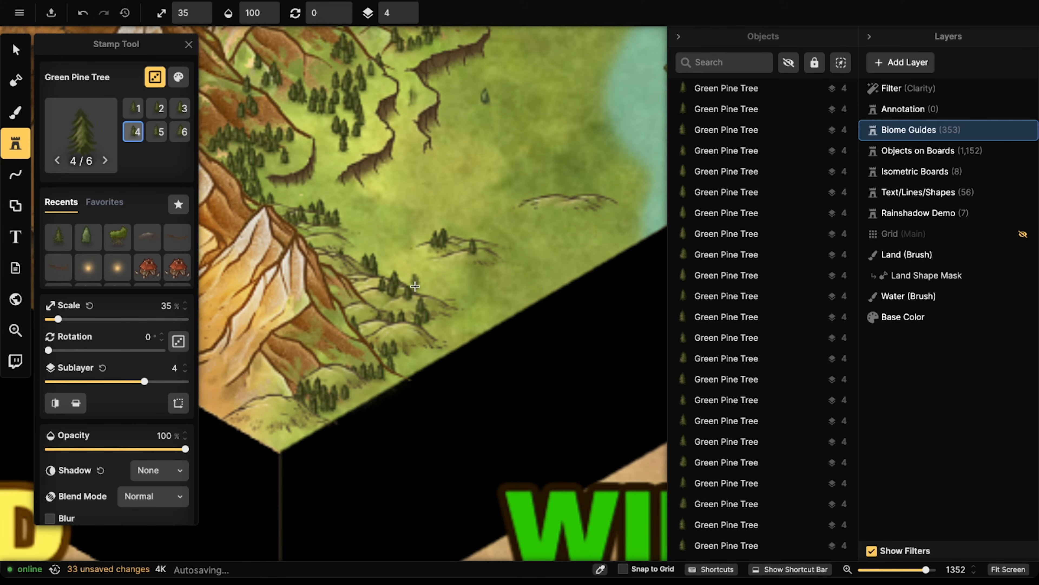
- Fill the front peak's foothills, lower slopes and the board's front corner with Green Pine Trees
left_click(333, 364)
left_click(390, 347)
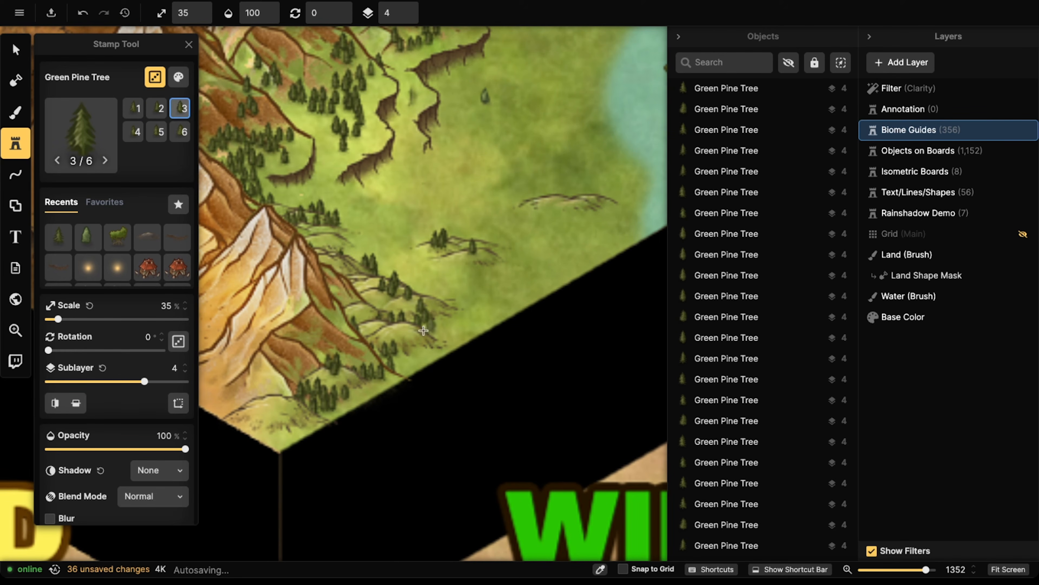
left_click(406, 326)
left_click(419, 298)
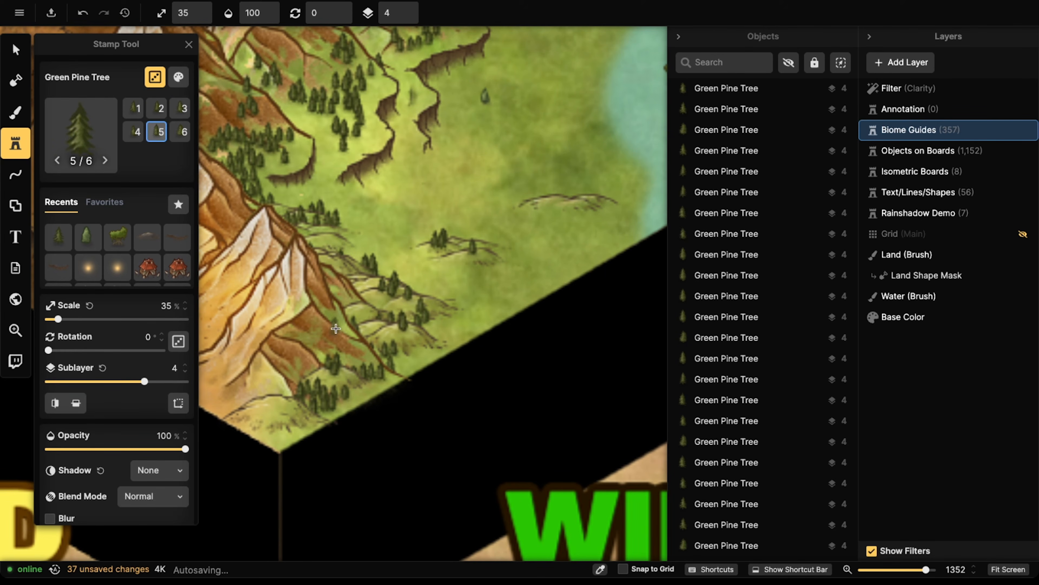
left_click(356, 336)
left_click(413, 336)
left_click(363, 391)
left_click(306, 409)
left_click(286, 426)
left_click(288, 397)
left_click(275, 388)
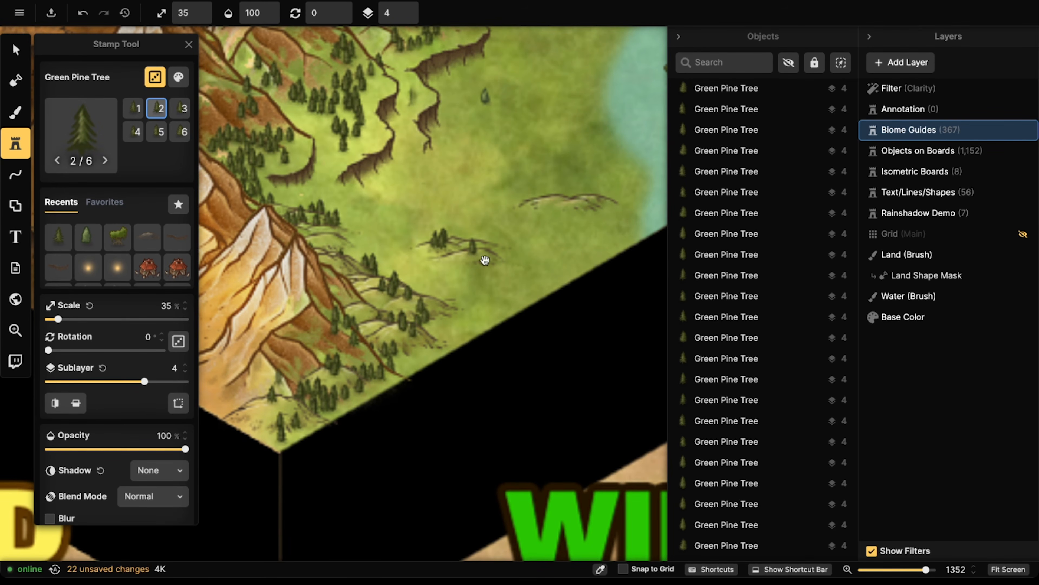
left_click_drag(495, 259, 497, 299)
left_click(348, 408)
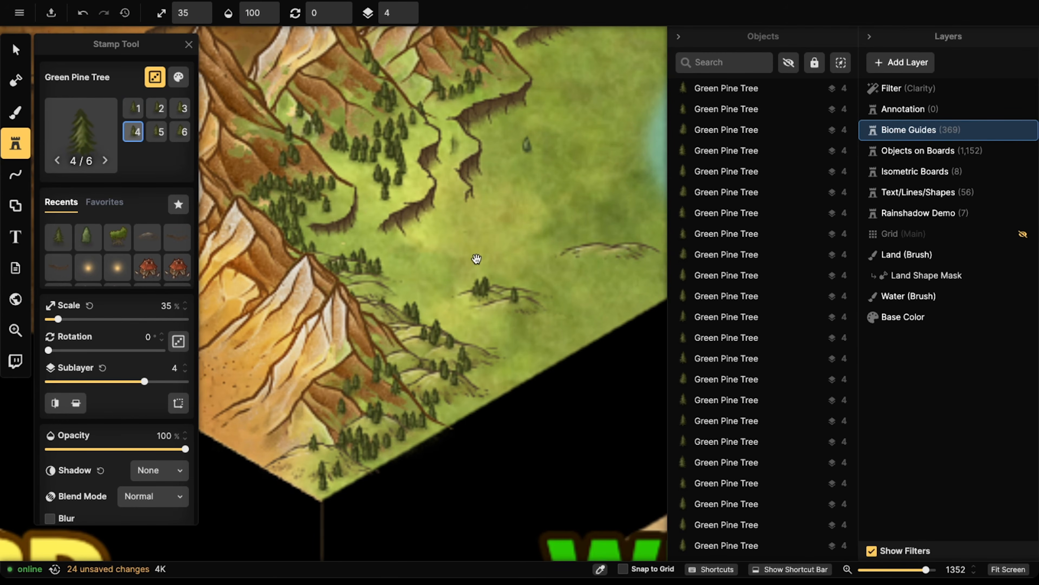
- Add Green Pine Trees to the upper slope and foothills of the rearmost peak near the board's back edge
scroll(461, 274, "up", 5)
left_click(431, 152)
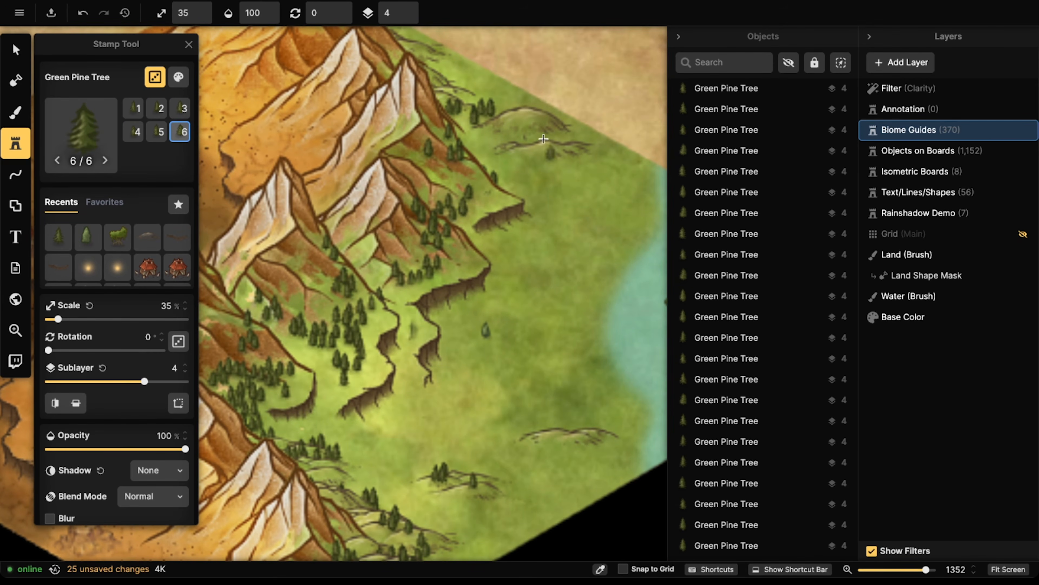
left_click(467, 65)
left_click(470, 76)
left_click(495, 74)
left_click(468, 80)
- Add a few more Green Pine Trees to the grassy ledge above the central cliffs
scroll(443, 292, "down", 5)
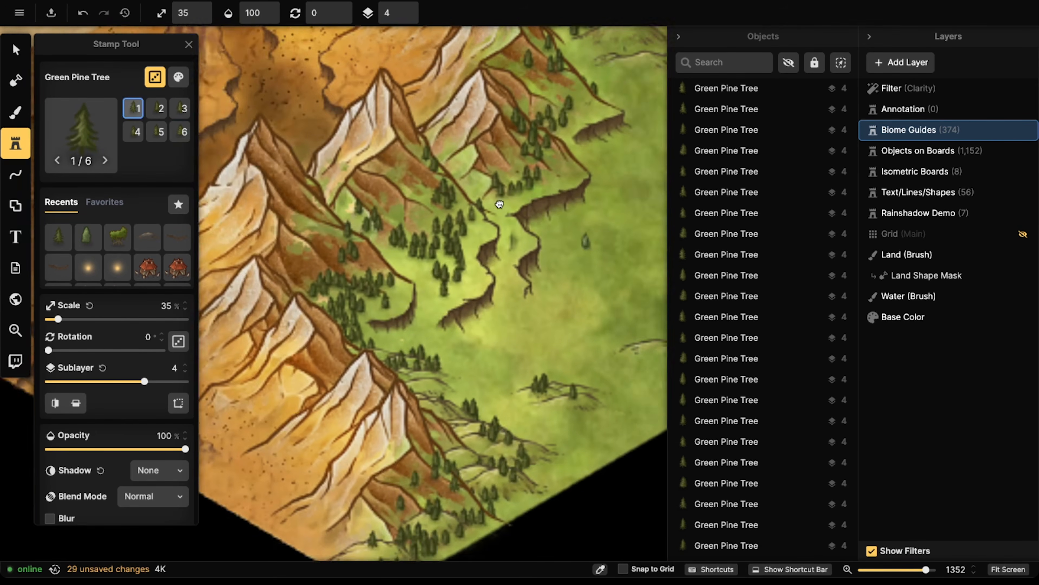
left_click(443, 292)
left_click(448, 289)
left_click(445, 283)
left_click(444, 242)
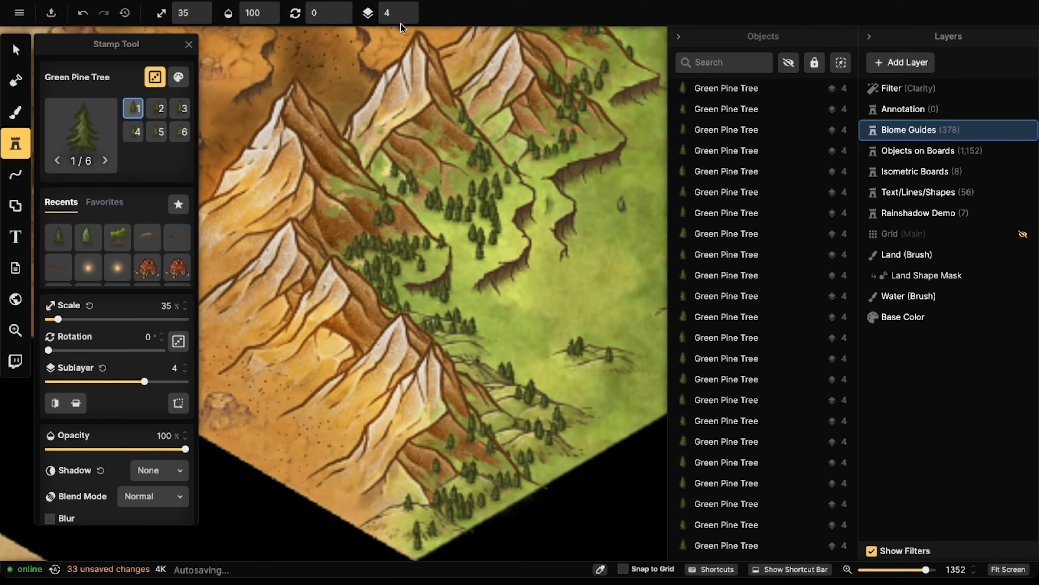
- Scatter dense groves of Green Coniferous Trees at 35% scale on sublayer 3 across the plain below the cliffs and front hills
left_click(88, 237)
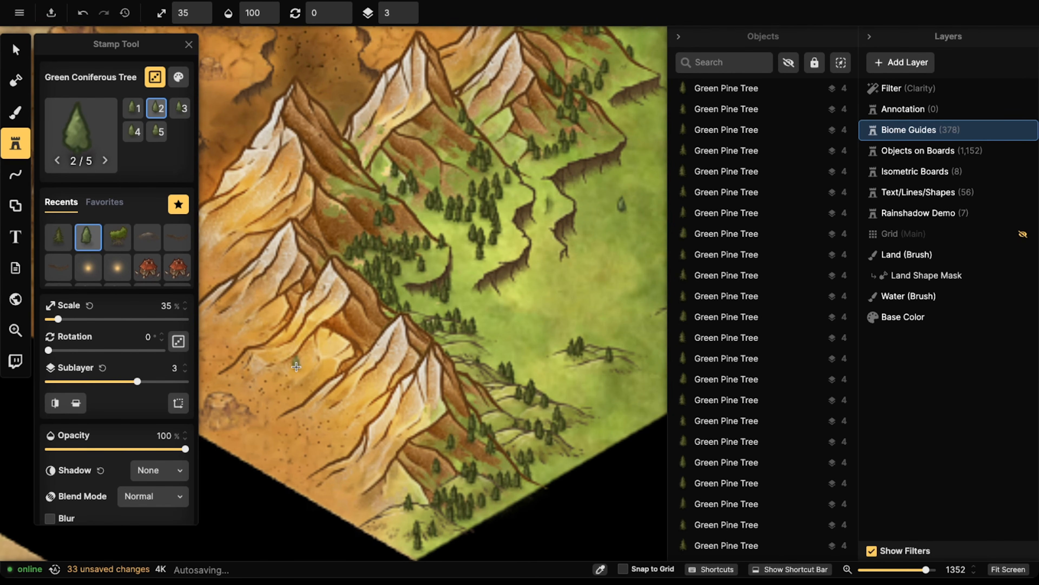
scroll(381, 348, "right", 5)
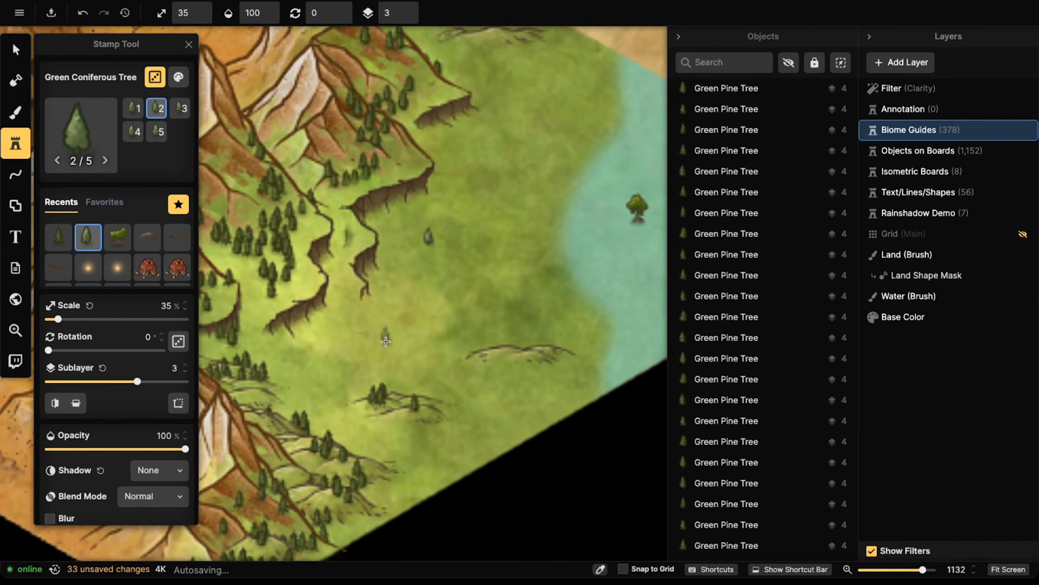
scroll(386, 341, "up", 3)
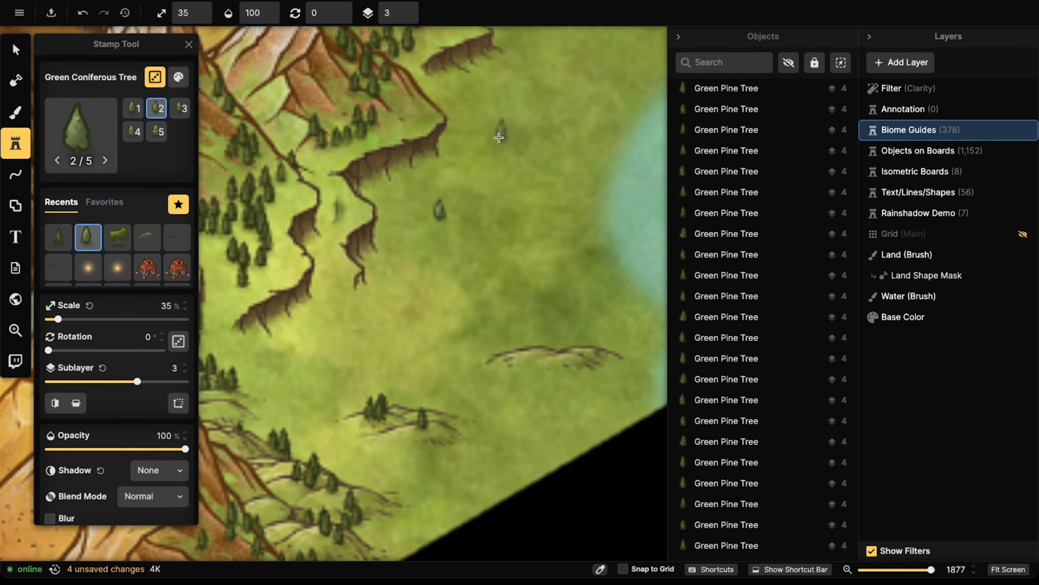
mouse_move(434, 221)
left_mouse_down()
mouse_move(445, 188)
mouse_move(408, 199)
mouse_move(470, 186)
mouse_move(406, 226)
mouse_move(430, 226)
mouse_move(407, 246)
mouse_move(458, 255)
mouse_move(426, 233)
mouse_move(458, 155)
mouse_move(457, 119)
mouse_move(466, 96)
mouse_move(494, 88)
mouse_move(481, 106)
mouse_move(491, 127)
left_mouse_up()
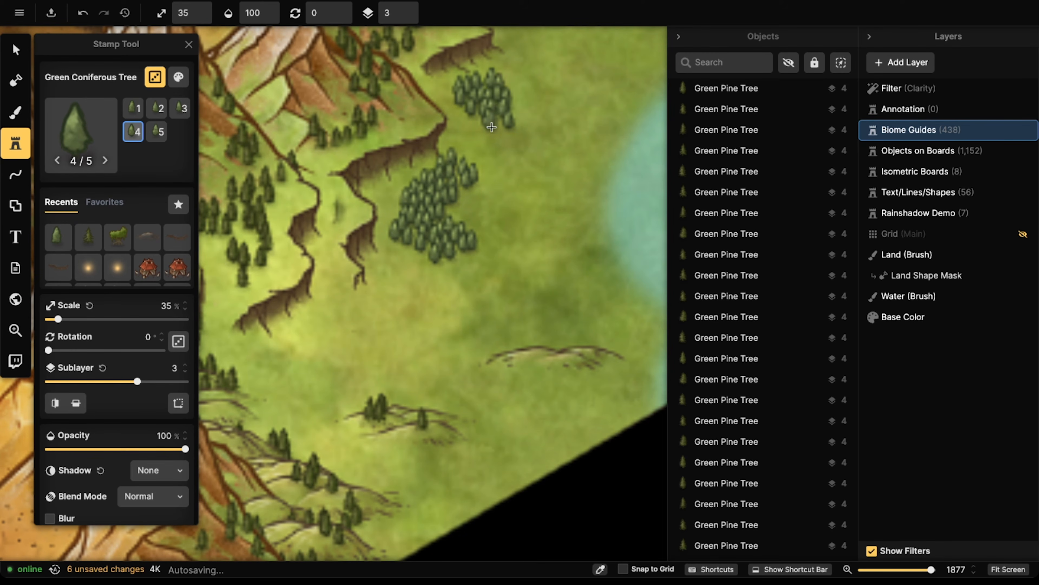
mouse_move(332, 325)
left_mouse_down()
mouse_move(309, 357)
mouse_move(352, 328)
mouse_move(345, 366)
mouse_move(423, 357)
mouse_move(398, 366)
mouse_move(415, 306)
mouse_move(383, 316)
mouse_move(293, 403)
mouse_move(340, 406)
left_mouse_up()
mouse_move(395, 457)
left_mouse_down()
mouse_move(467, 460)
mouse_move(483, 480)
mouse_move(560, 406)
mouse_move(552, 413)
mouse_move(569, 418)
left_mouse_up()
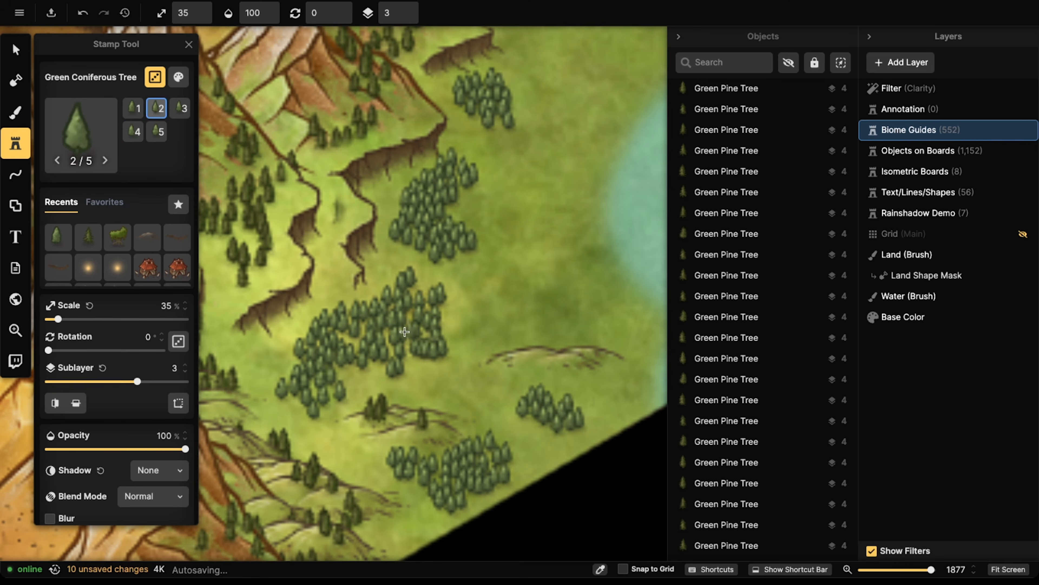
- Add a small coniferous grove nearer the coast and single Green Coniferous Trees around the edges of the groves
mouse_move(495, 242)
left_mouse_down()
mouse_move(512, 262)
mouse_move(508, 283)
left_mouse_up()
left_click(491, 220)
left_click(462, 286)
left_click(450, 380)
left_click(346, 409)
left_click(264, 379)
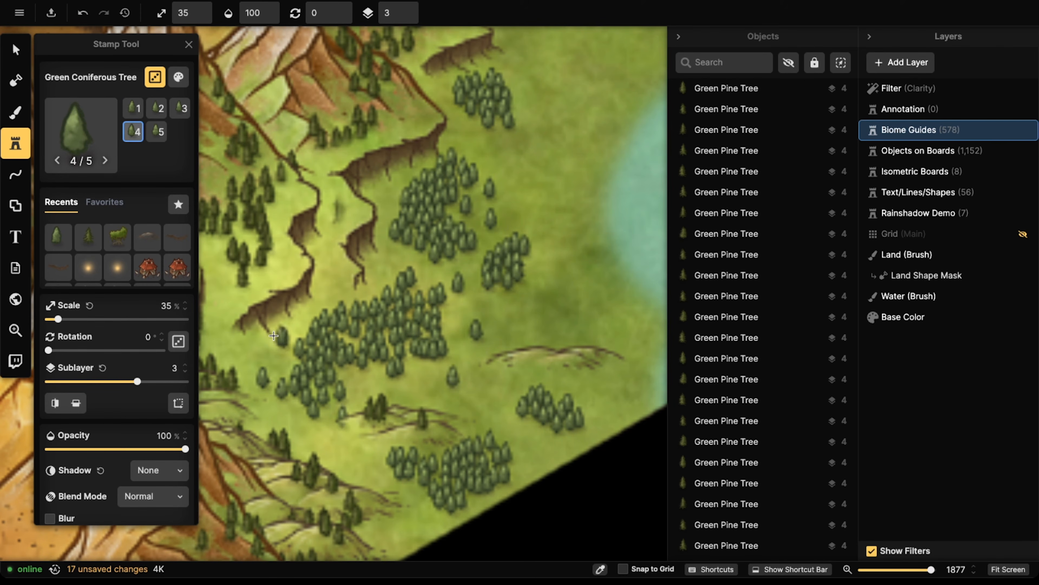
left_click(329, 245)
left_click(463, 387)
left_click(501, 392)
left_click(529, 436)
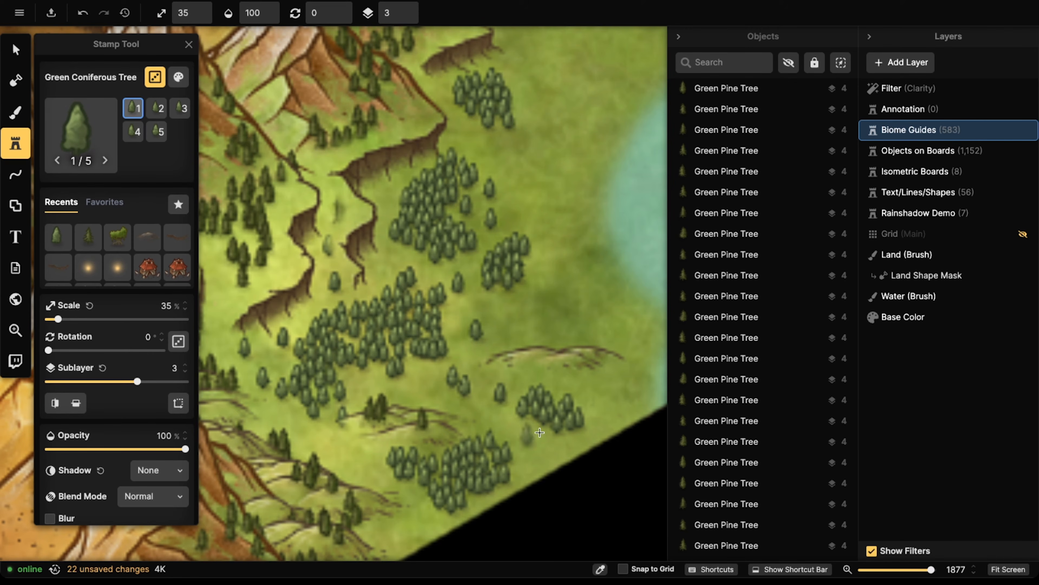
left_click(585, 385)
- Place a grove and scattered Green Coniferous Trees on the rear plain between the rear cliffs and the water
mouse_move(580, 376)
left_mouse_down()
mouse_move(538, 287)
mouse_move(452, 276)
left_mouse_up()
left_click(380, 94)
left_click(371, 140)
left_click(382, 137)
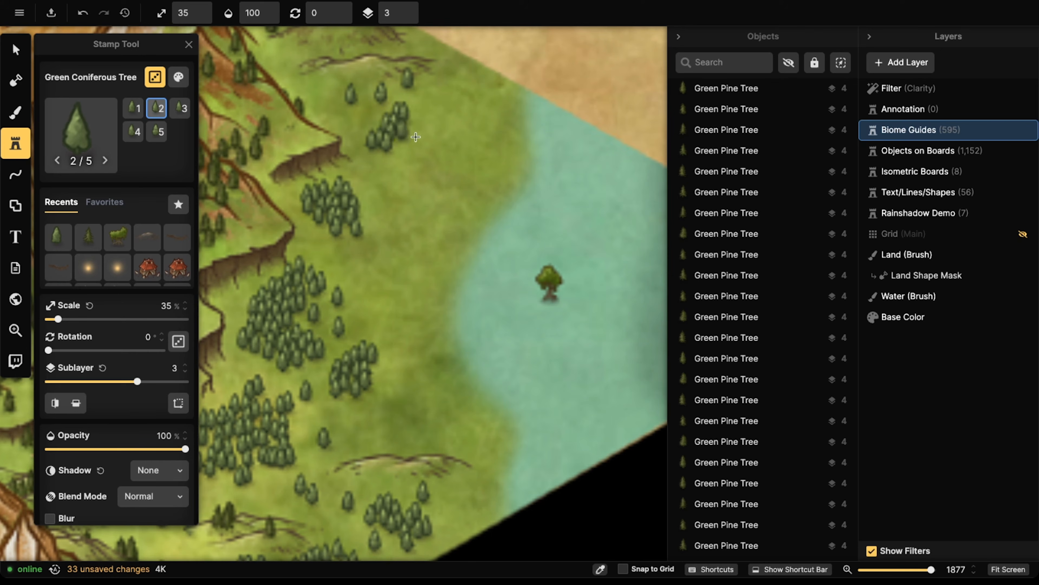
left_click(395, 164)
left_click(366, 142)
left_click(466, 73)
left_click(460, 55)
left_click(434, 41)
left_click(418, 187)
- Place six Swamp Trees at 35% scale along the grassy shore beside the water
left_click(557, 268)
left_click(123, 237)
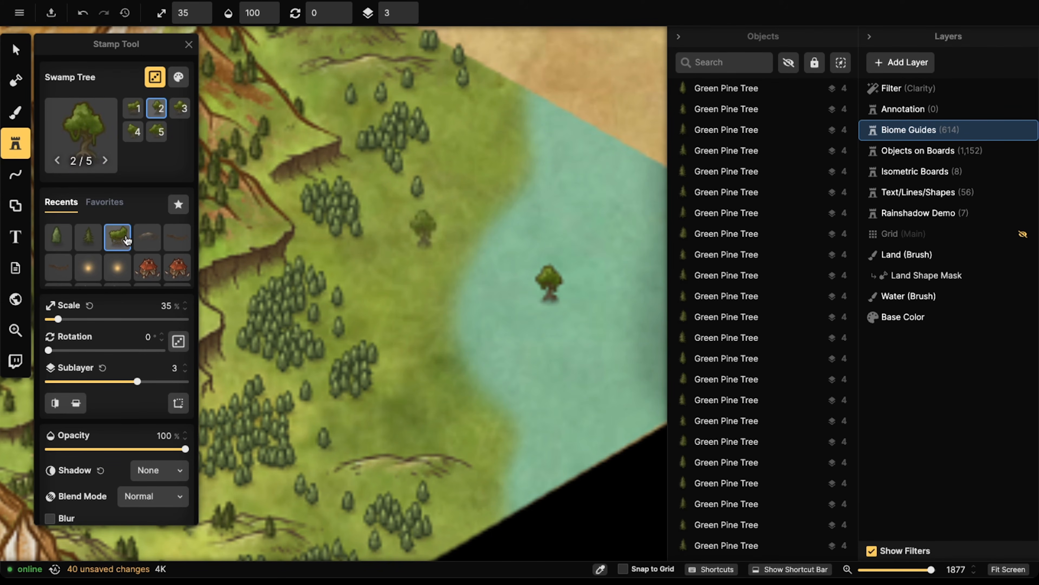
left_click(412, 255)
left_click(436, 250)
left_click(432, 274)
left_click(452, 344)
left_click(503, 174)
left_click(415, 312)
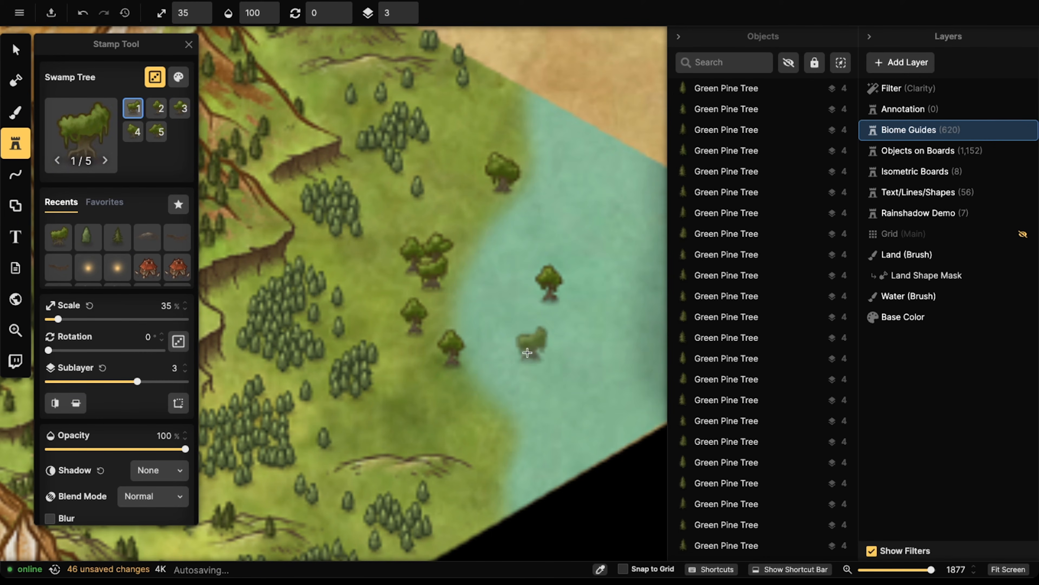
- Place three Swamp Trees in the water off the front part of the shore
left_click(512, 345)
left_click(551, 363)
left_click(555, 408)
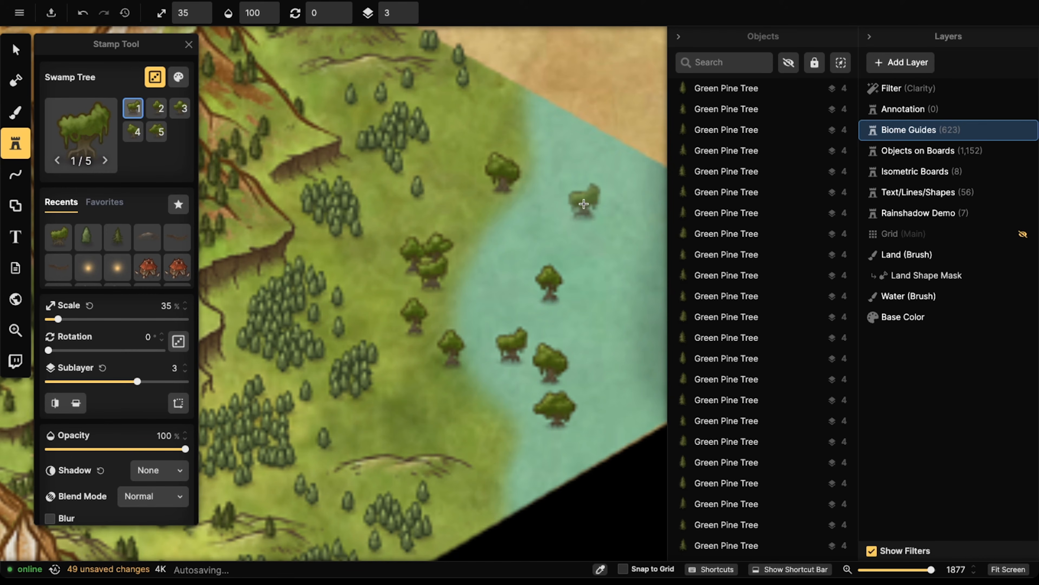
- Delete the Swamp Trees standing in the windward board's water
key("v")
scroll(515, 269, "down", 3)
left_click_drag(516, 263, 570, 365)
key("Delete")
- Select and copy the glowing Swamp Trees standing in the Forest board's water
scroll(480, 305, "down", 5)
left_click_drag(606, 256, 252, 219)
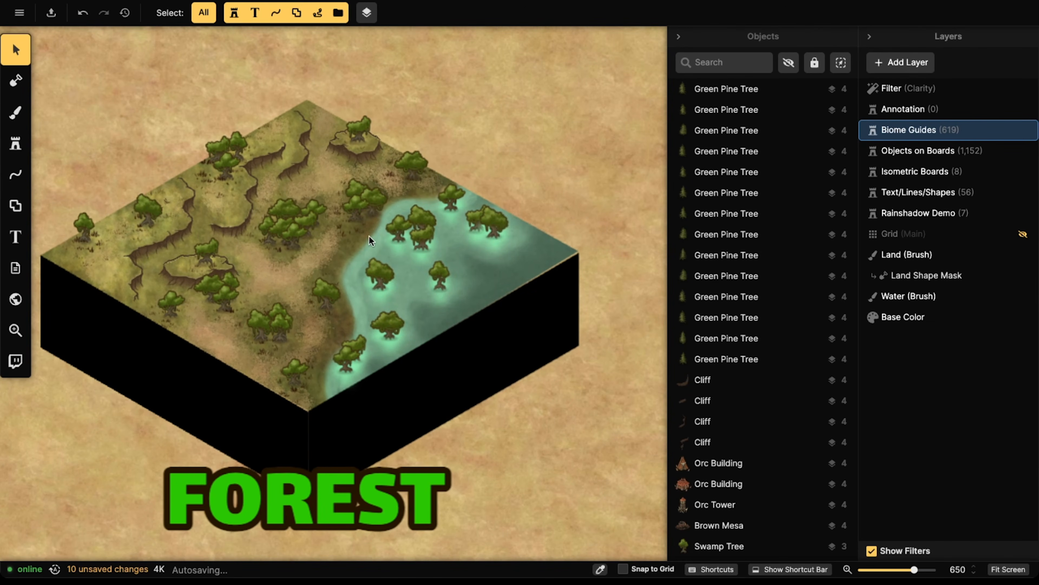
left_click_drag(371, 229, 546, 327)
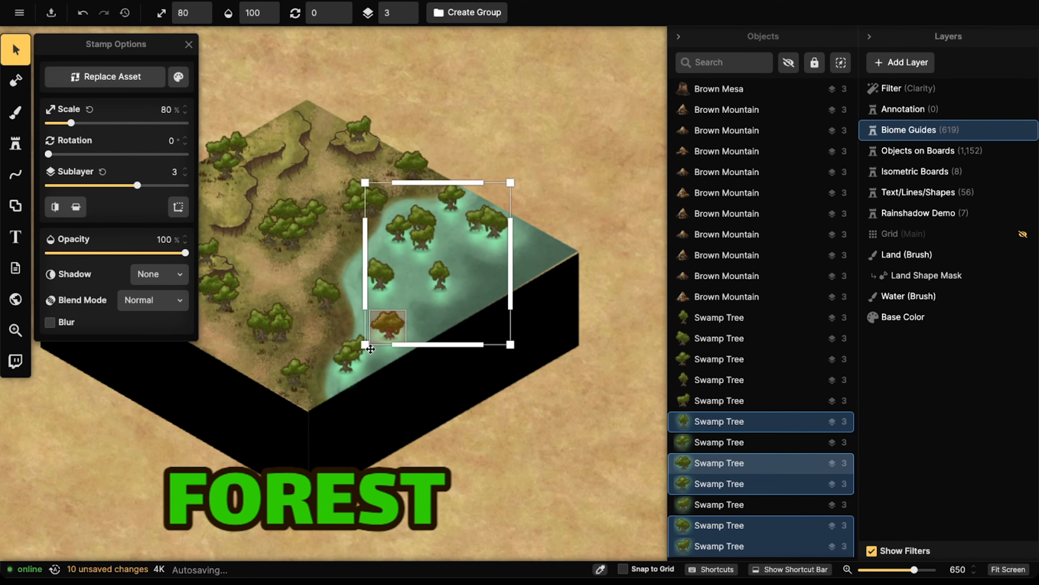
left_click(351, 346, "shift")
left_click(344, 355, "shift")
- Paste the glowing Swamp Trees onto the windward board, scale them to 33% and move them into the water by the shore
left_click_drag(262, 303, 575, 289)
left_click_drag(241, 276, 396, 281)
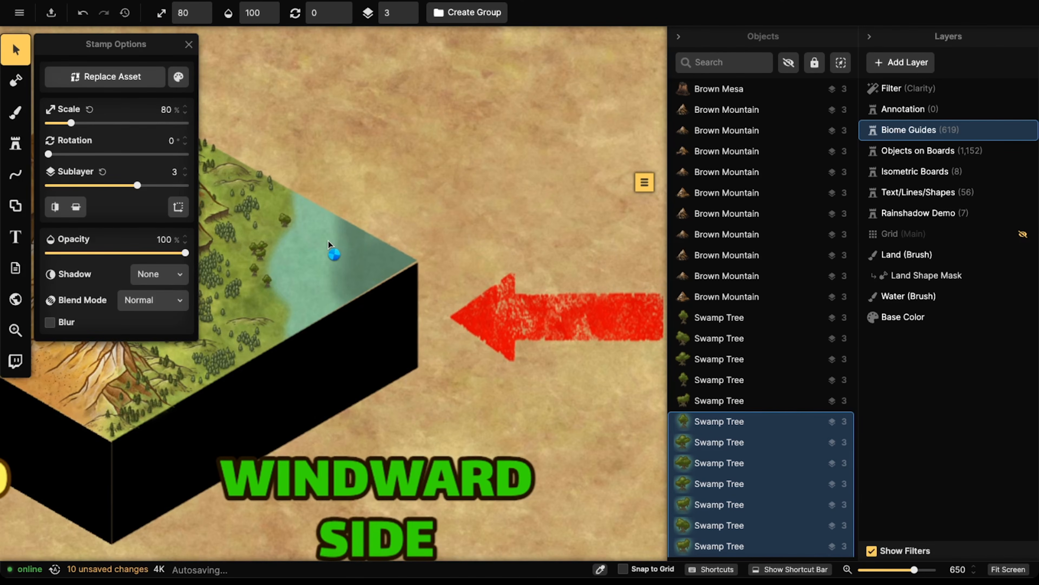
key("super+v")
scroll(328, 239, "up", 3)
left_click_drag(550, 475, 386, 342)
left_click_drag(369, 261, 322, 251)
- Spread the pasted Swamp Trees individually through the shallow water along the front and middle shore
left_click(257, 300)
left_click_drag(277, 302, 241, 321)
left_click(293, 286)
left_click(248, 295)
left_click(271, 266)
left_click_drag(271, 267, 302, 270)
left_click(285, 259)
left_click(324, 260)
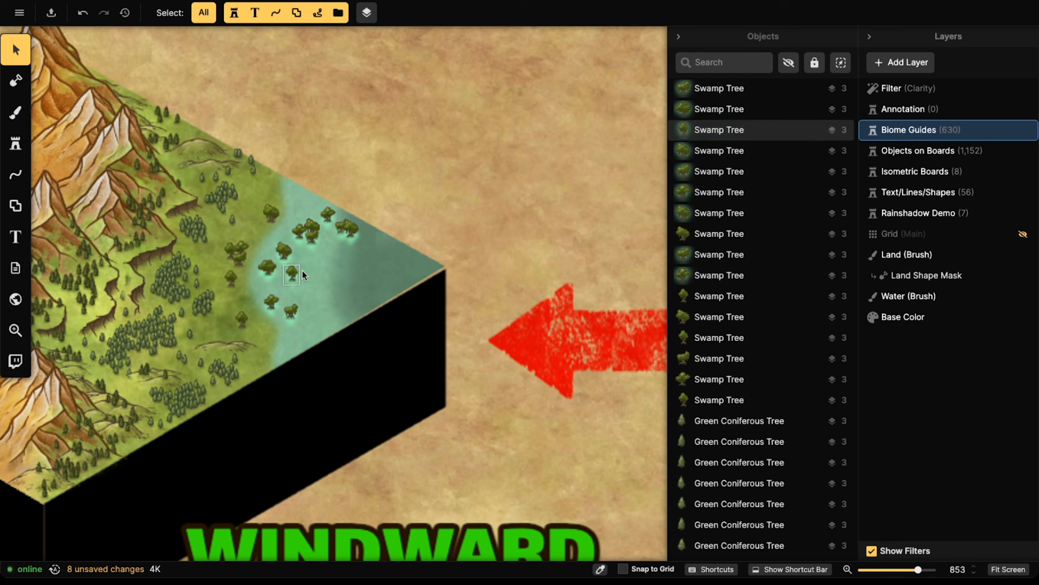
- Reposition the remaining glowing Swamp Trees in the rear and outer shallows to even out the cluster
left_click(345, 229)
left_click_drag(346, 229, 387, 259)
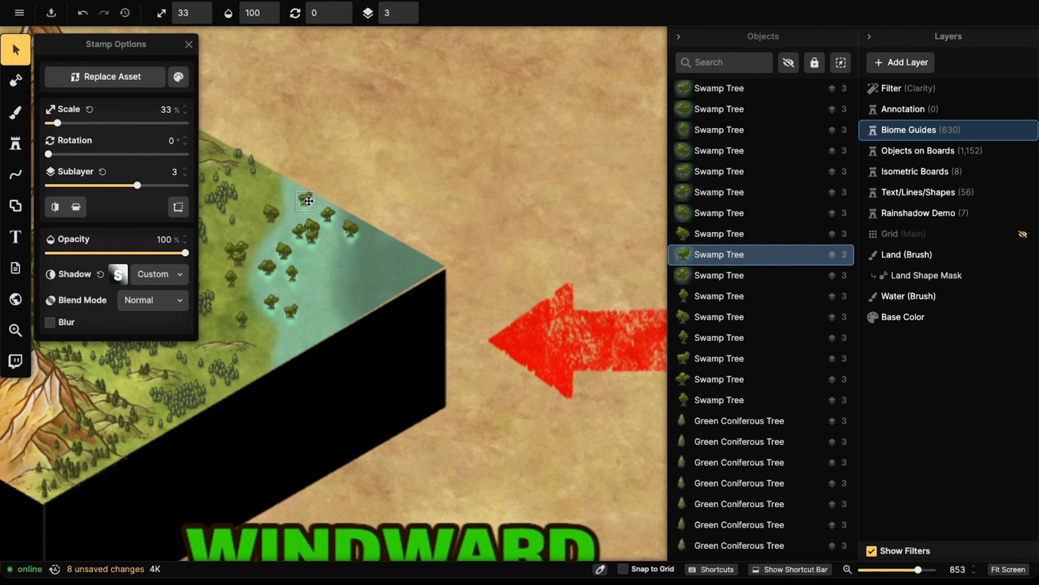
left_click_drag(328, 213, 310, 259)
left_click_drag(352, 231, 366, 271)
scroll(253, 283, "down", 2)
left_click(162, 255)
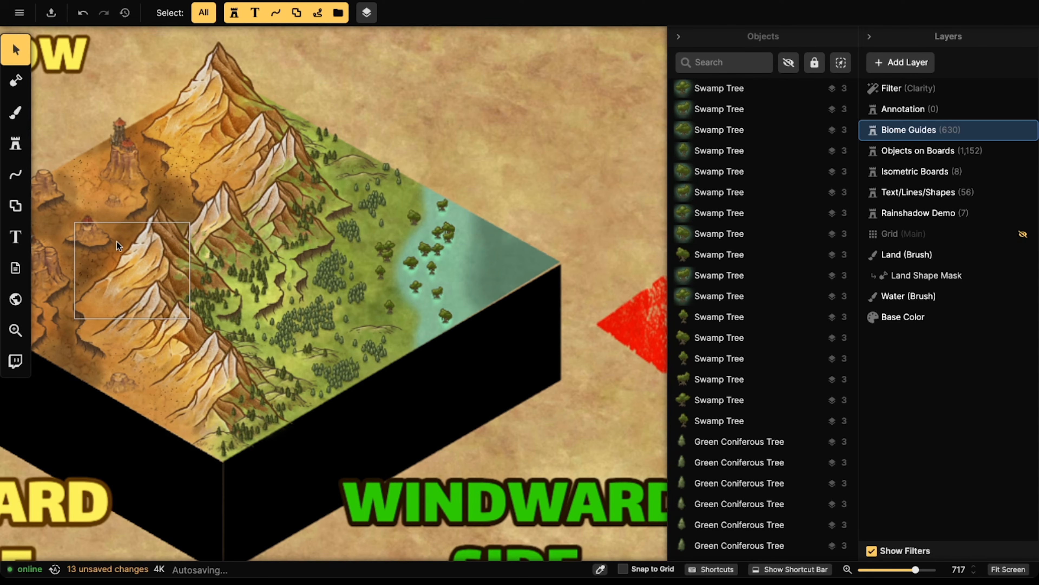
- Set up the land brush with the Beige Land texture, size 5, 49% opacity and the Dirt 1 brush shape
left_click(6, 122)
scroll(127, 498, "down", 1)
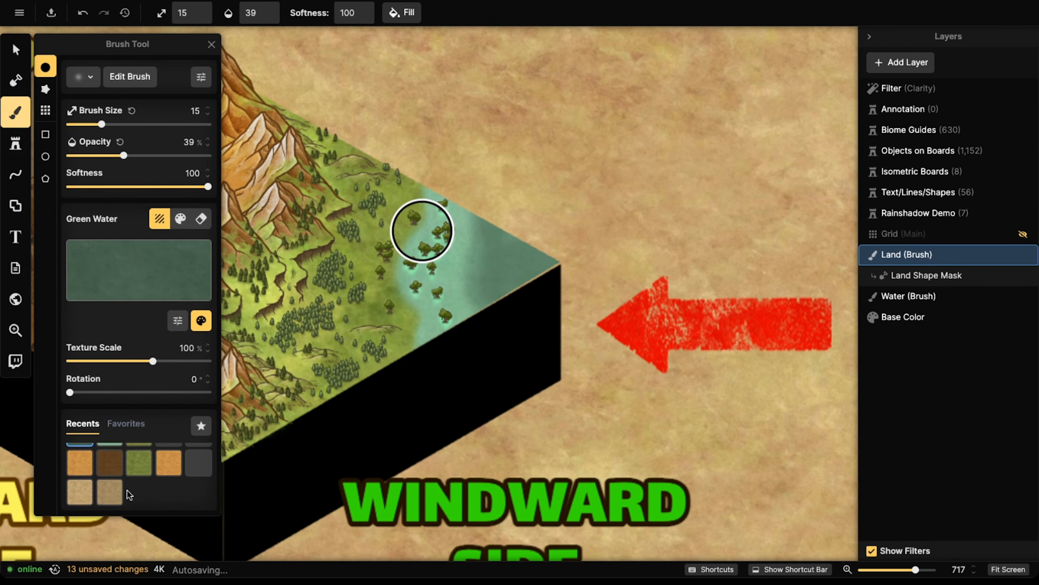
left_click(80, 490)
key("bracketleft")
key("bracketleft")
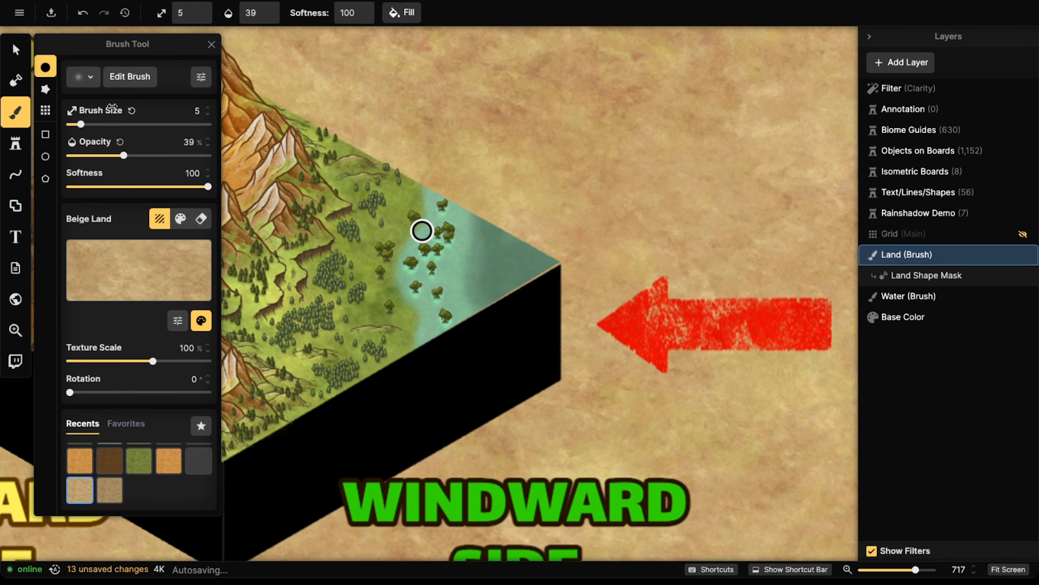
left_click(91, 76)
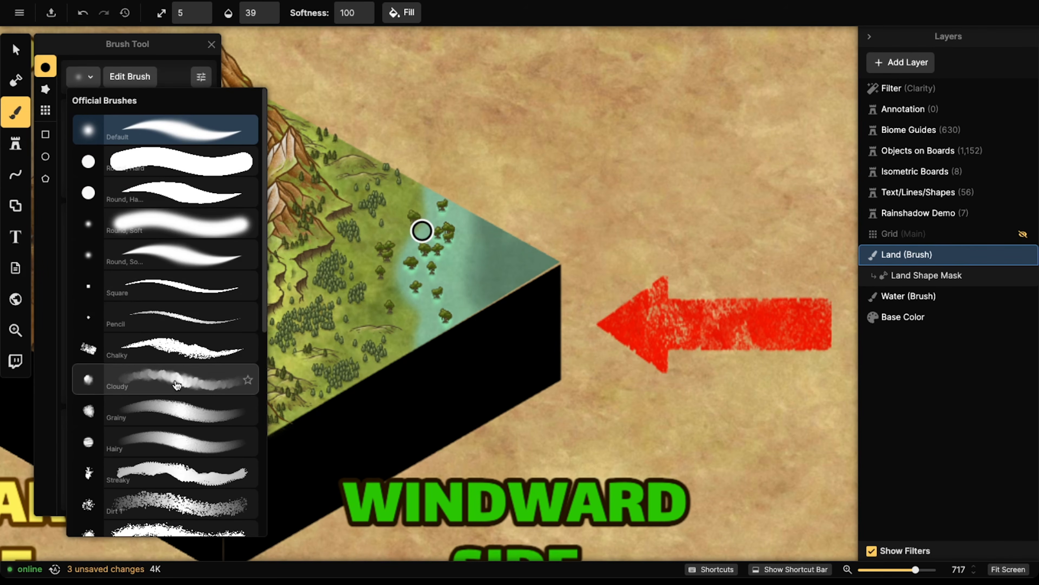
left_click(173, 501)
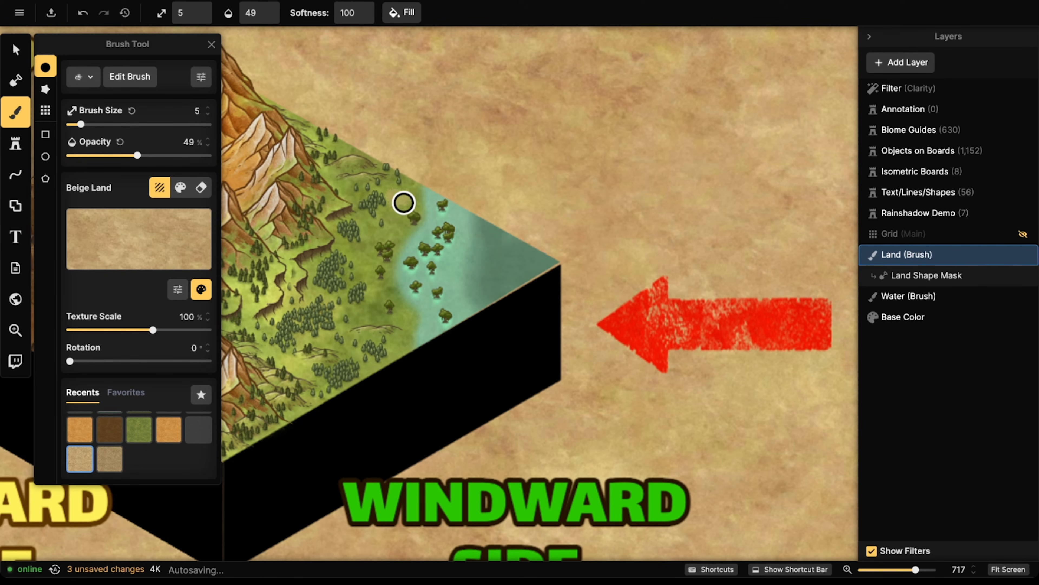
- Paint scattered Beige Land dirt patches between the forest clusters and along the shore of the windward green land
mouse_move(396, 229)
left_mouse_down()
mouse_move(361, 227)
mouse_move(395, 213)
left_mouse_up()
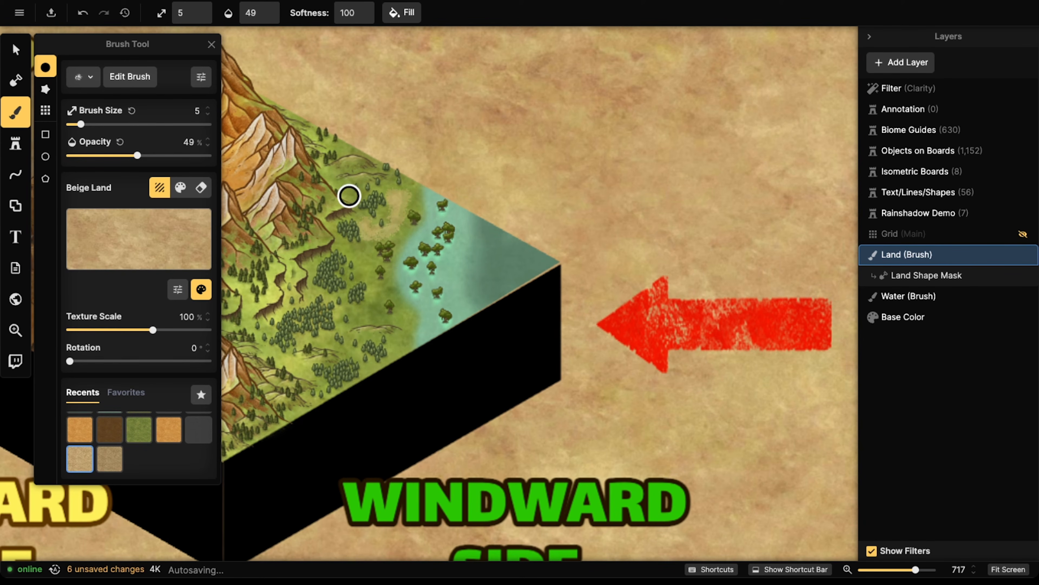
left_click_drag(377, 264, 349, 257)
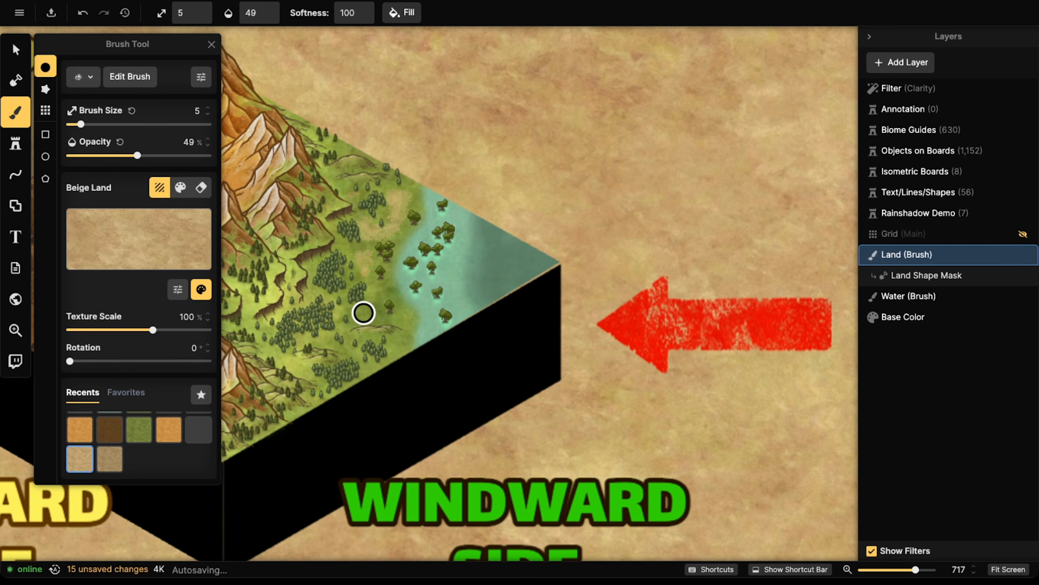
mouse_move(361, 314)
left_mouse_down()
mouse_move(373, 288)
mouse_move(391, 337)
mouse_move(357, 339)
left_mouse_up()
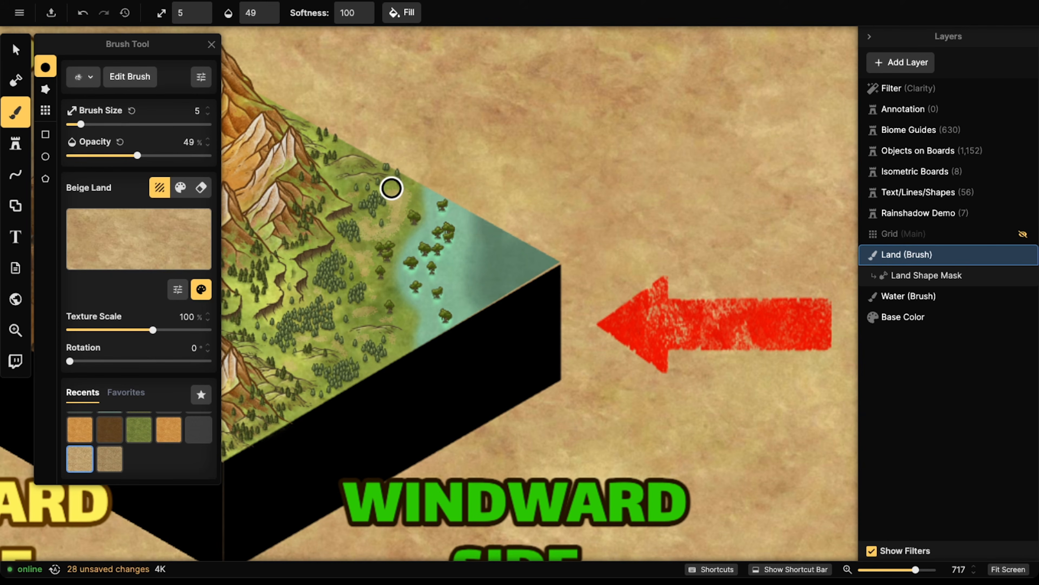
left_click_drag(349, 151, 341, 143)
left_click_drag(368, 371, 406, 349)
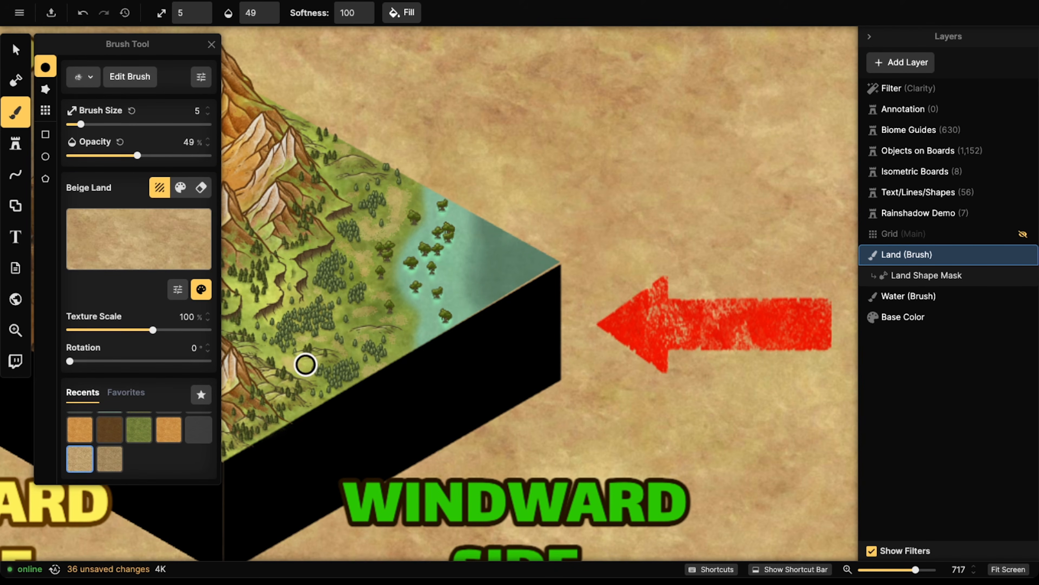
left_click_drag(310, 401, 297, 415)
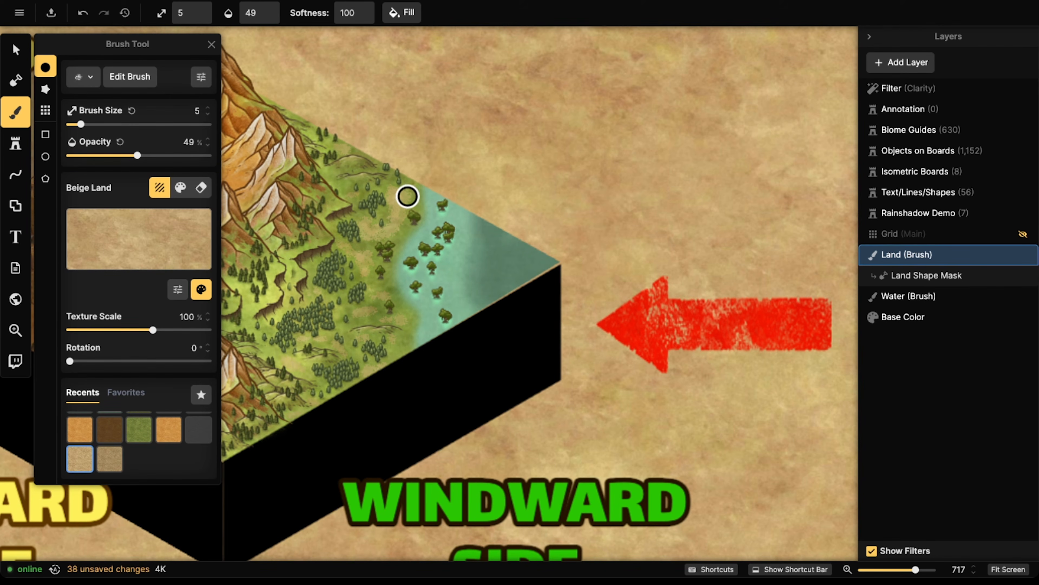
mouse_move(407, 221)
left_mouse_down()
mouse_move(387, 232)
mouse_move(356, 221)
left_mouse_up()
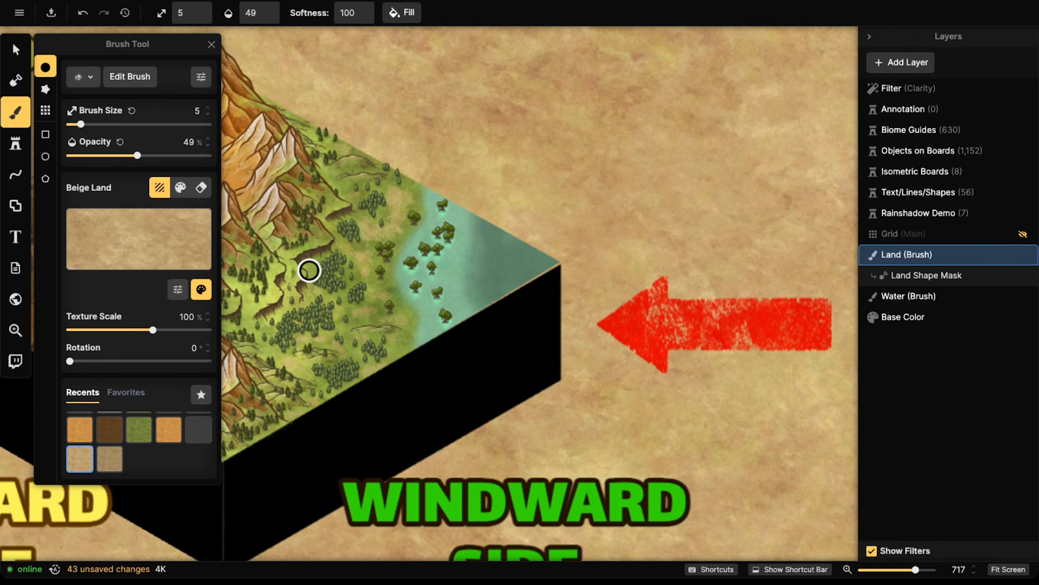
left_click_drag(304, 293, 328, 285)
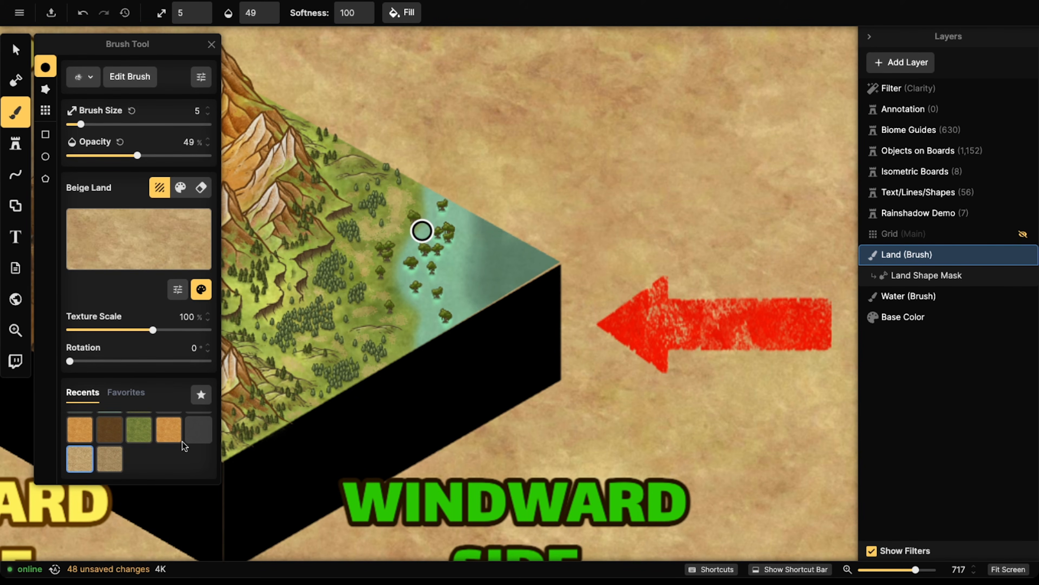
- Switch the land brush to the Grass Patches texture at 62.64% texture scale and 100% opacity
left_click(198, 430)
left_click(146, 239)
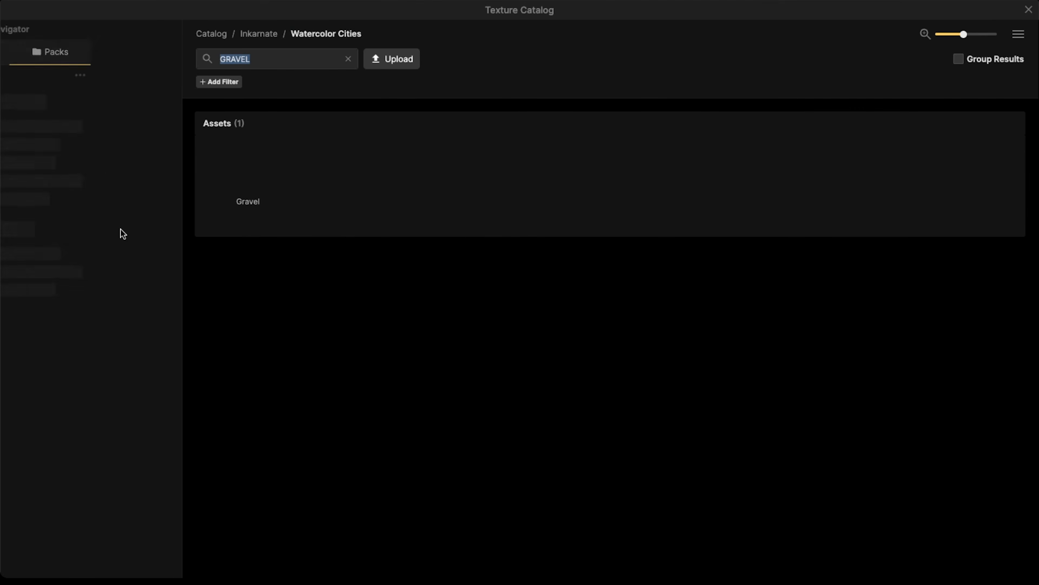
left_click(244, 198)
left_click_drag(145, 332, 137, 332)
scroll(360, 277, "up", 5)
key("bracketright")
key("bracketleft")
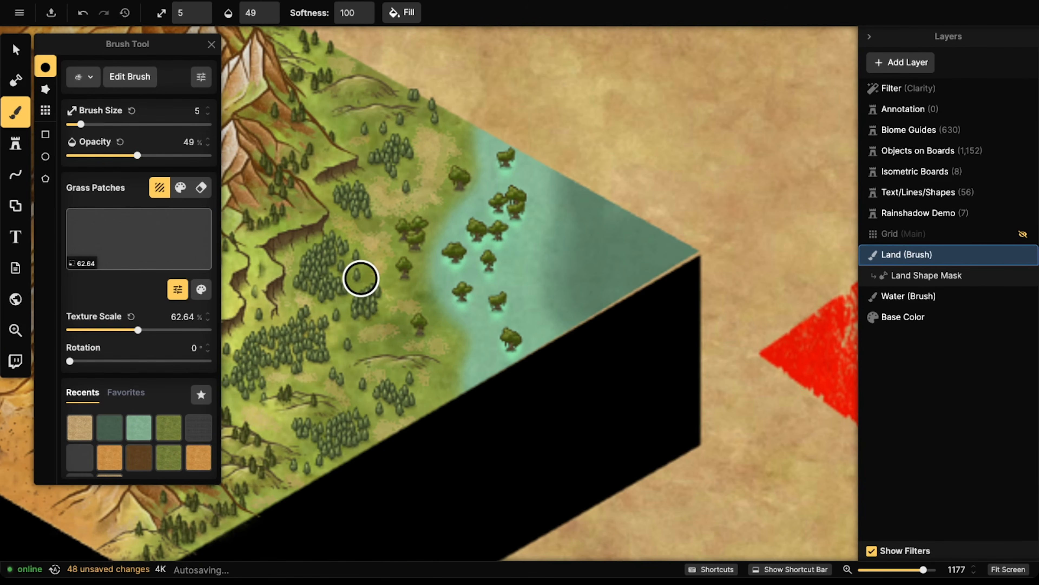
scroll(359, 282, "left", 5)
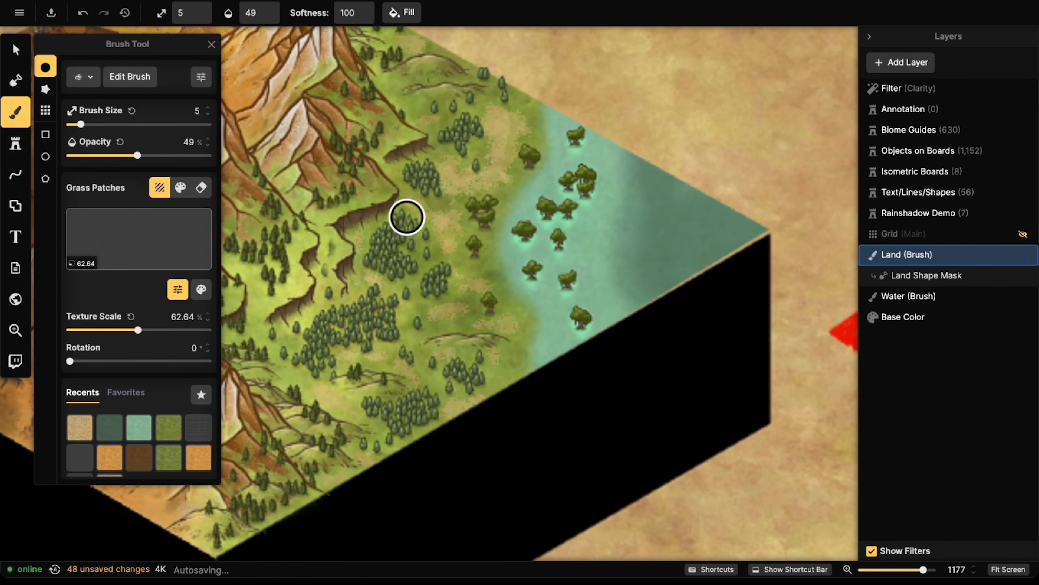
left_click_drag(137, 155, 211, 156)
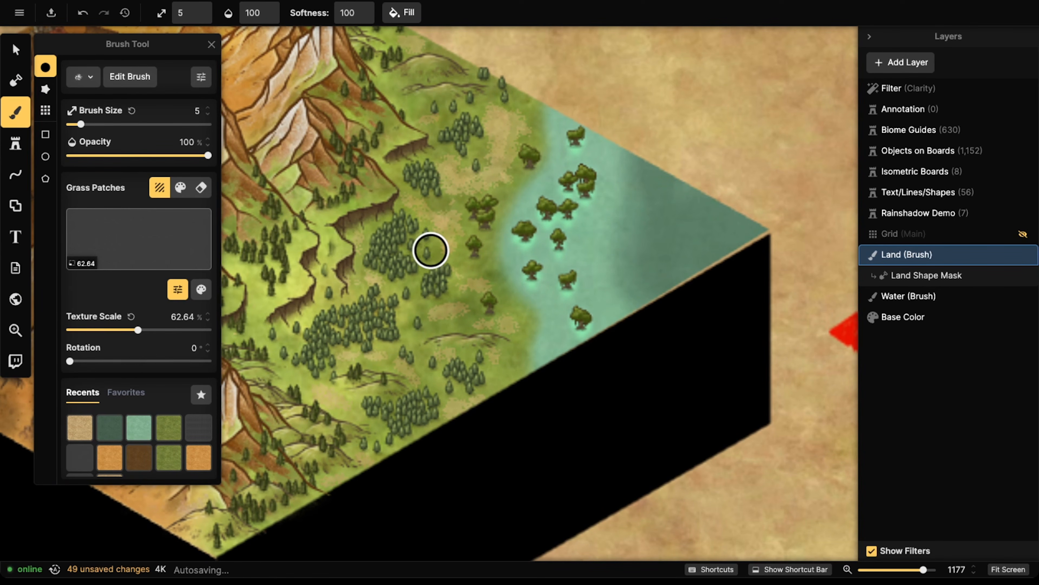
- Paint Grass Patches texture around the forests and up to the shoreline on the windward land
mouse_move(404, 255)
left_mouse_down()
mouse_move(428, 243)
mouse_move(435, 250)
mouse_move(429, 232)
mouse_move(488, 212)
mouse_move(474, 235)
mouse_move(490, 262)
mouse_move(478, 255)
mouse_move(484, 214)
mouse_move(482, 253)
mouse_move(510, 308)
mouse_move(478, 305)
mouse_move(509, 309)
mouse_move(481, 312)
mouse_move(524, 294)
left_mouse_up()
mouse_move(525, 337)
left_mouse_down()
mouse_move(488, 304)
mouse_move(515, 297)
left_mouse_up()
mouse_move(365, 317)
left_mouse_down()
mouse_move(295, 356)
mouse_move(294, 386)
mouse_move(343, 313)
mouse_move(373, 326)
mouse_move(299, 269)
mouse_move(285, 276)
mouse_move(301, 233)
mouse_move(272, 287)
mouse_move(254, 293)
mouse_move(256, 280)
mouse_move(266, 317)
mouse_move(289, 253)
mouse_move(260, 346)
mouse_move(273, 364)
mouse_move(329, 362)
mouse_move(359, 423)
mouse_move(323, 478)
mouse_move(242, 558)
mouse_move(333, 496)
mouse_move(376, 444)
mouse_move(495, 386)
mouse_move(440, 375)
mouse_move(489, 378)
mouse_move(443, 364)
mouse_move(495, 363)
mouse_move(417, 359)
mouse_move(492, 303)
mouse_move(453, 322)
mouse_move(432, 274)
mouse_move(408, 320)
mouse_move(411, 333)
mouse_move(514, 88)
mouse_move(528, 104)
mouse_move(413, 125)
mouse_move(401, 77)
mouse_move(429, 41)
mouse_move(448, 73)
mouse_move(496, 103)
left_mouse_up()
scroll(496, 102, "down", 3)
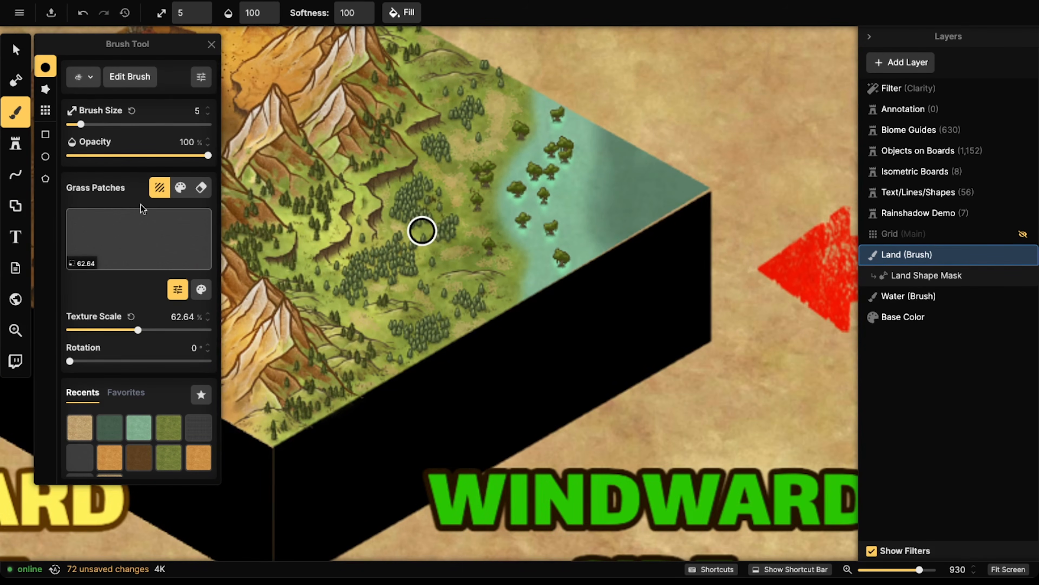
- Duplicate the Round Light from the leeward desert corner and place the copy over the windward shore and water
left_click(15, 49)
scroll(184, 106, "down", 3)
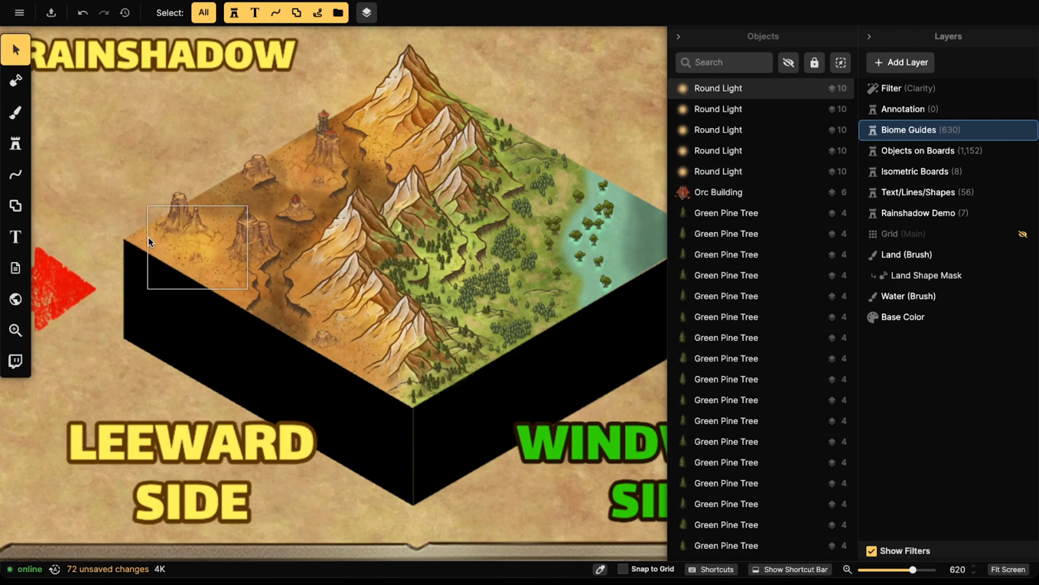
left_click(148, 237)
left_click_drag(228, 235, 476, 230)
scroll(477, 230, "up", 6)
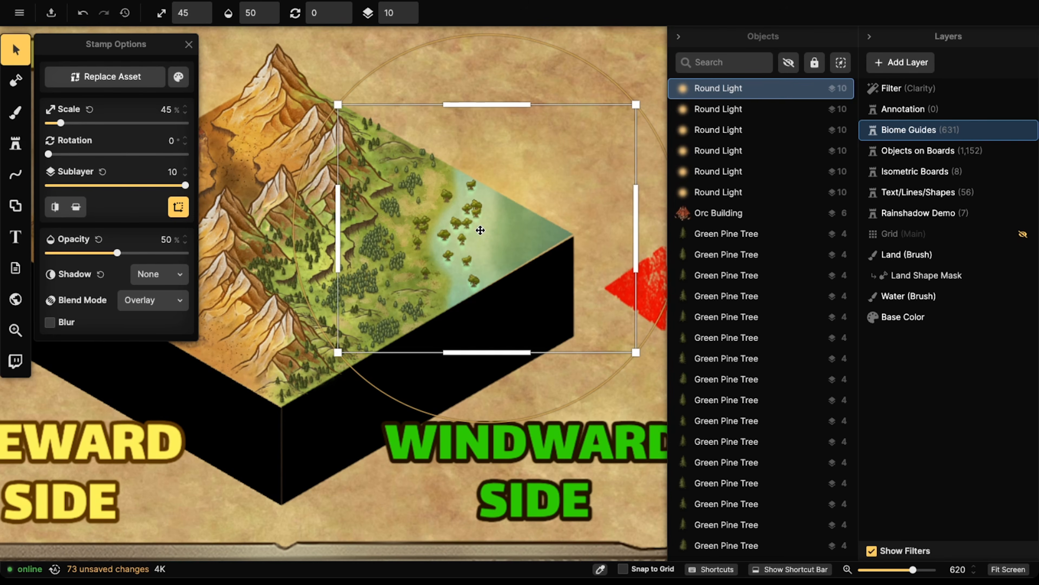
scroll(478, 235, "down", 3)
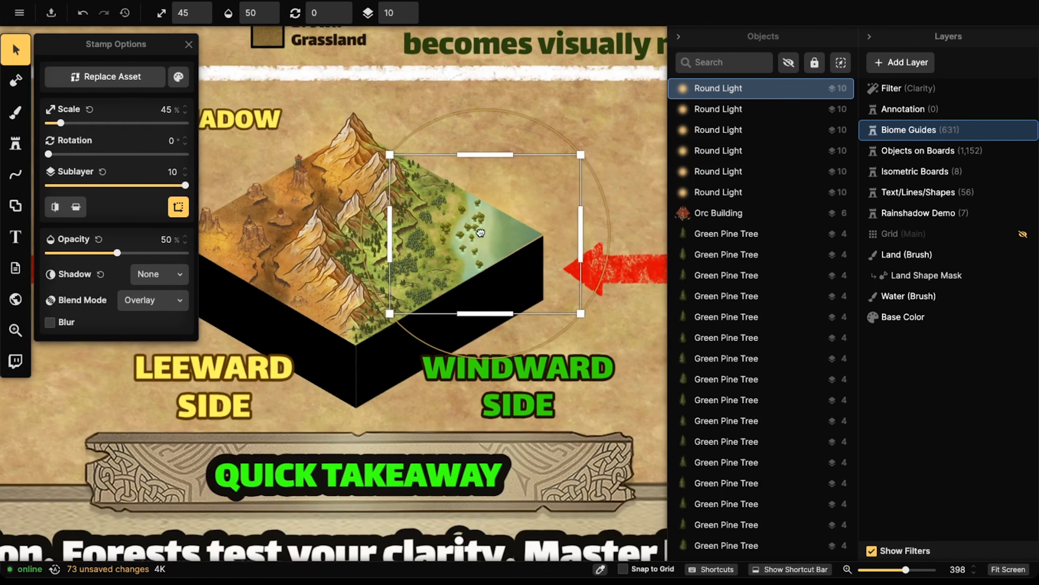
key("Escape")
- Select all the Brown Mountain stamps that form the ridge on the rainshadow board
left_click(390, 142)
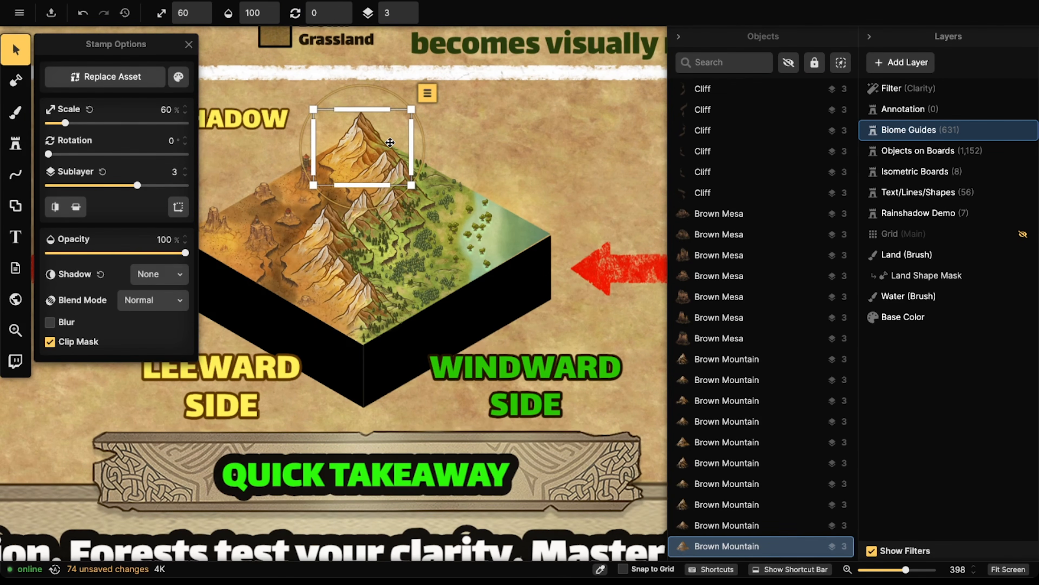
left_click(399, 179, "shift")
key("Escape")
left_click(370, 147)
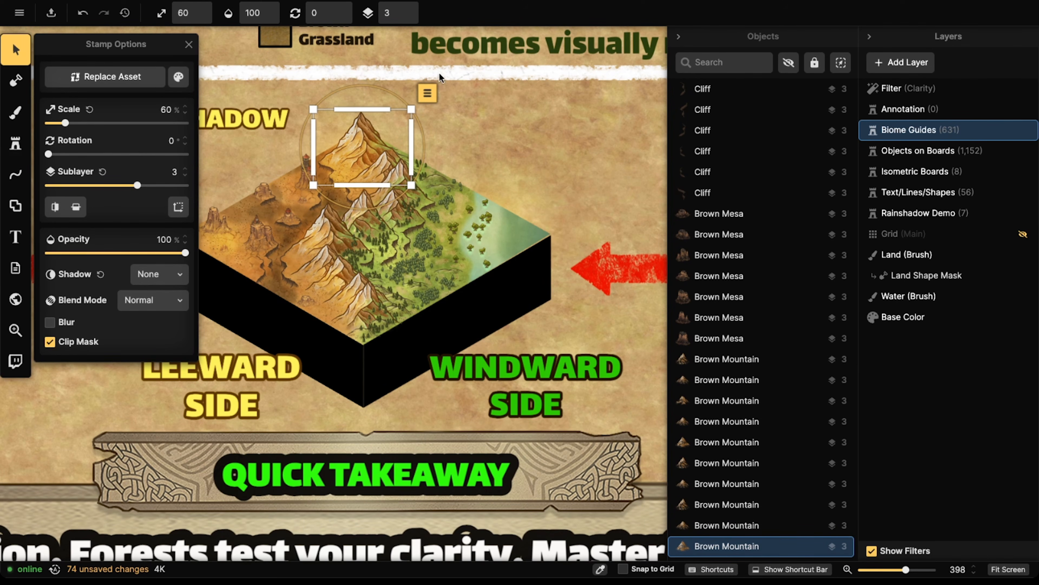
left_click(427, 93)
mouse_move(453, 121)
left_click(614, 201)
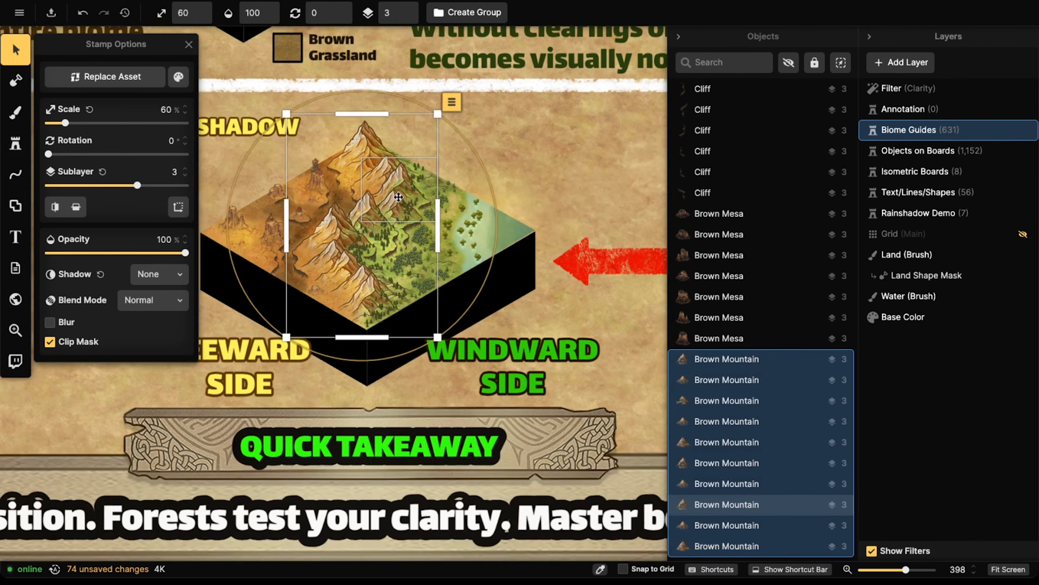
- Give the selected mountains a custom shadow with blur 9.6 and horizontal offset 5.7
scroll(399, 197, "down", 2)
left_click(178, 78)
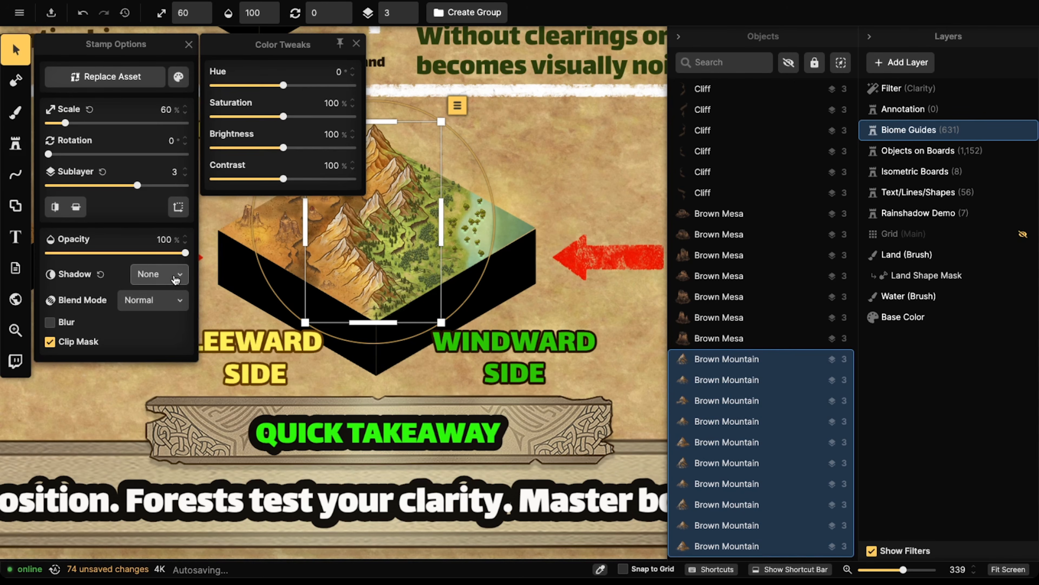
left_click(166, 282)
left_click(132, 358)
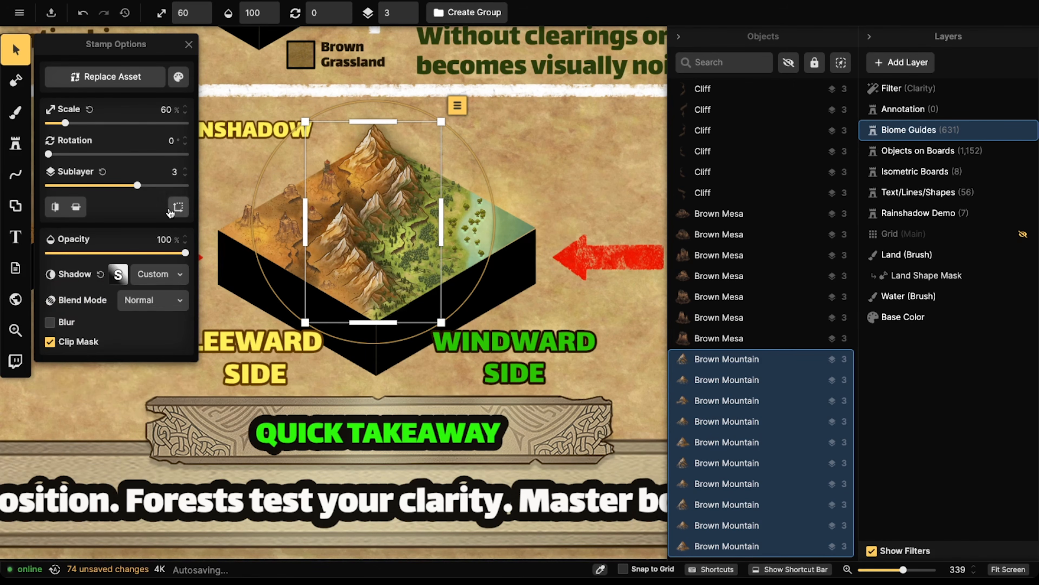
left_click(118, 274)
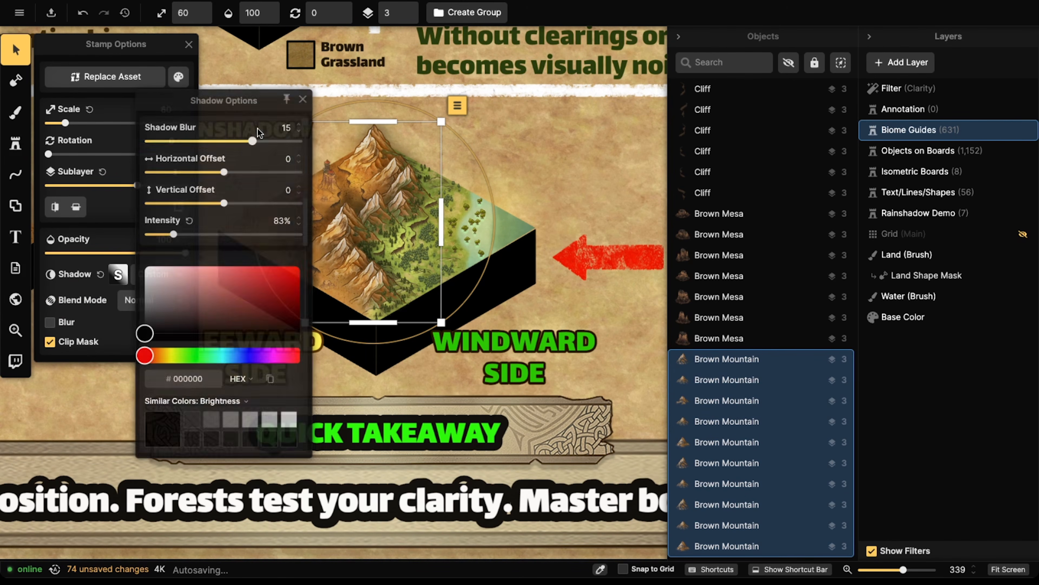
left_click_drag(237, 144, 230, 173)
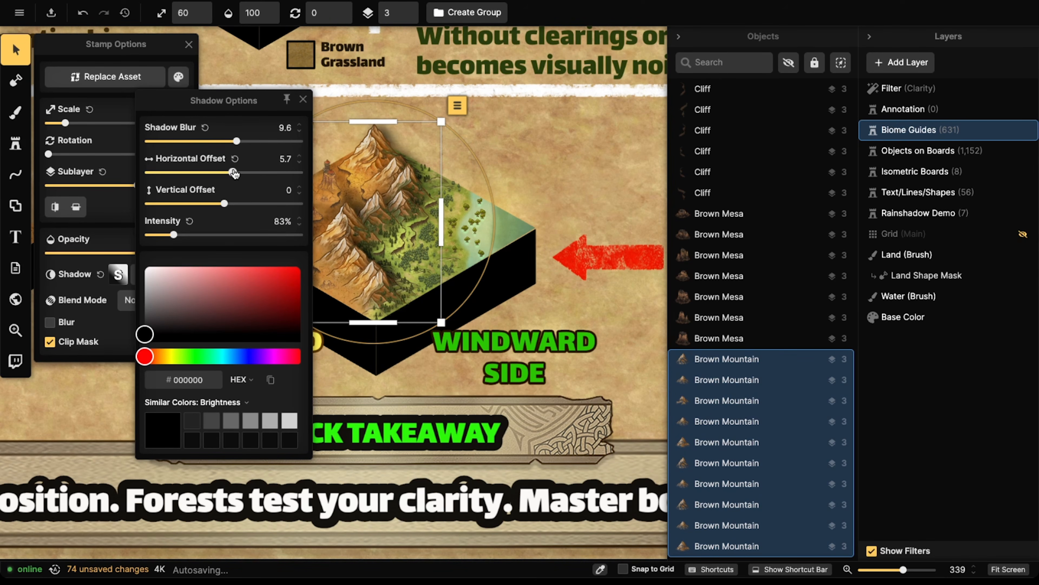